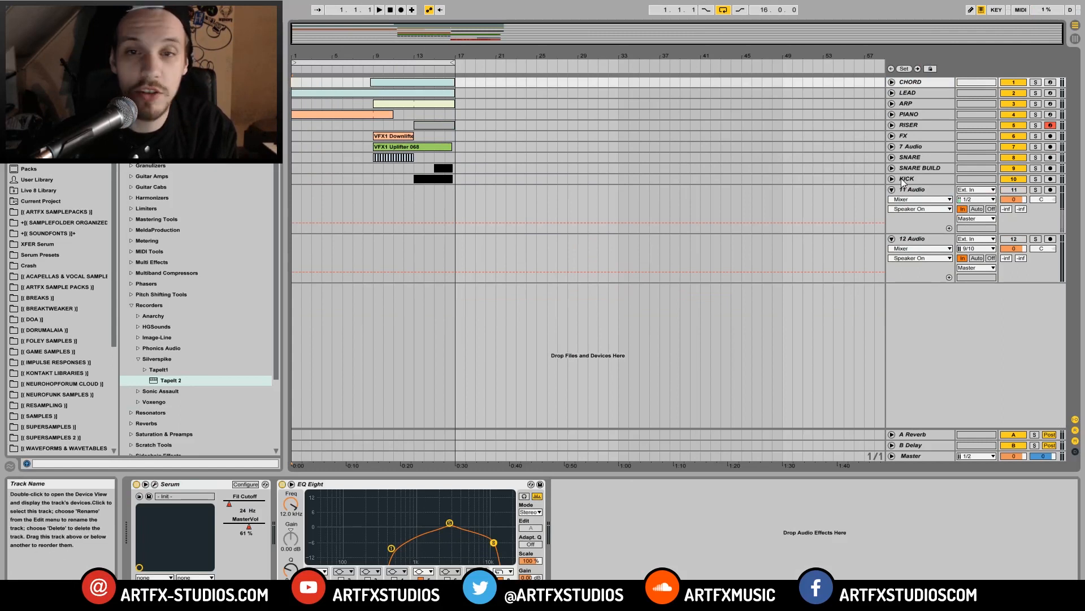
Unfold the LEAD and CHORD tracks to examine their notes and automation, and fold both again.
left_click(909, 93)
left_click(891, 94)
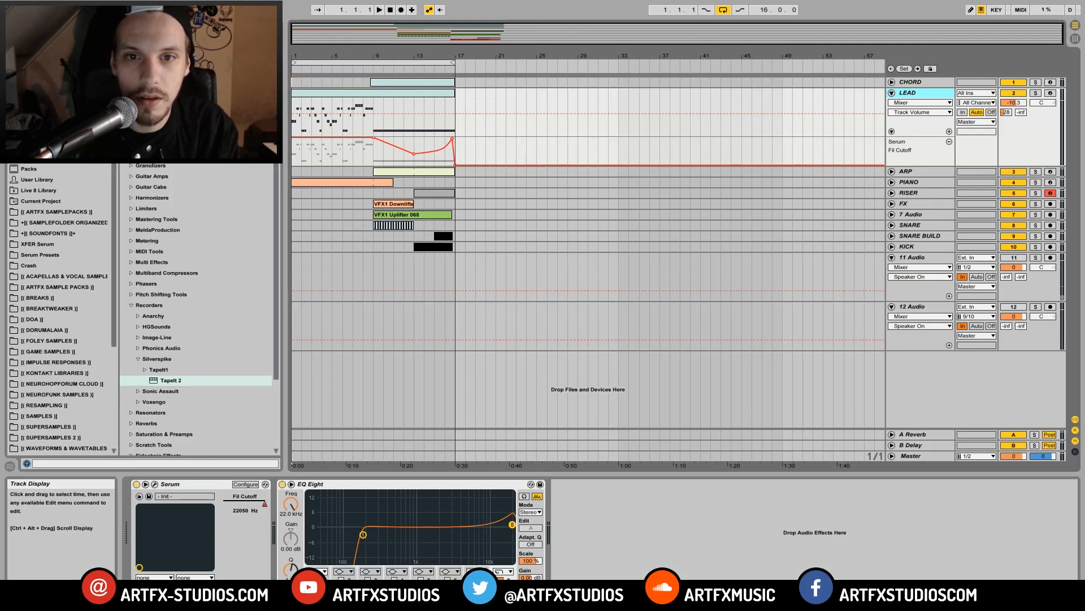
left_click(892, 83)
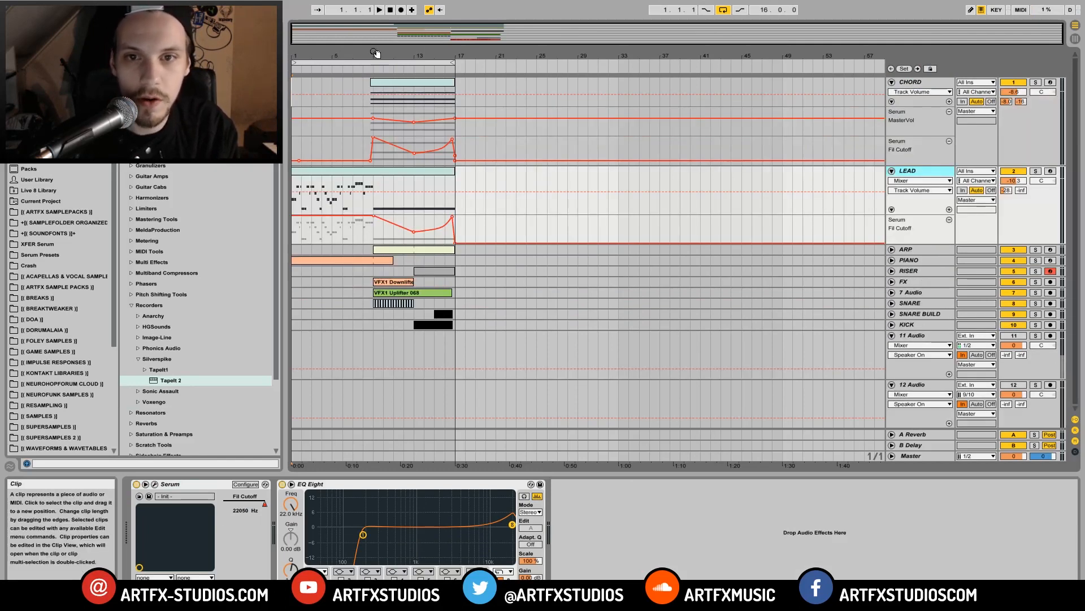
left_click(892, 101)
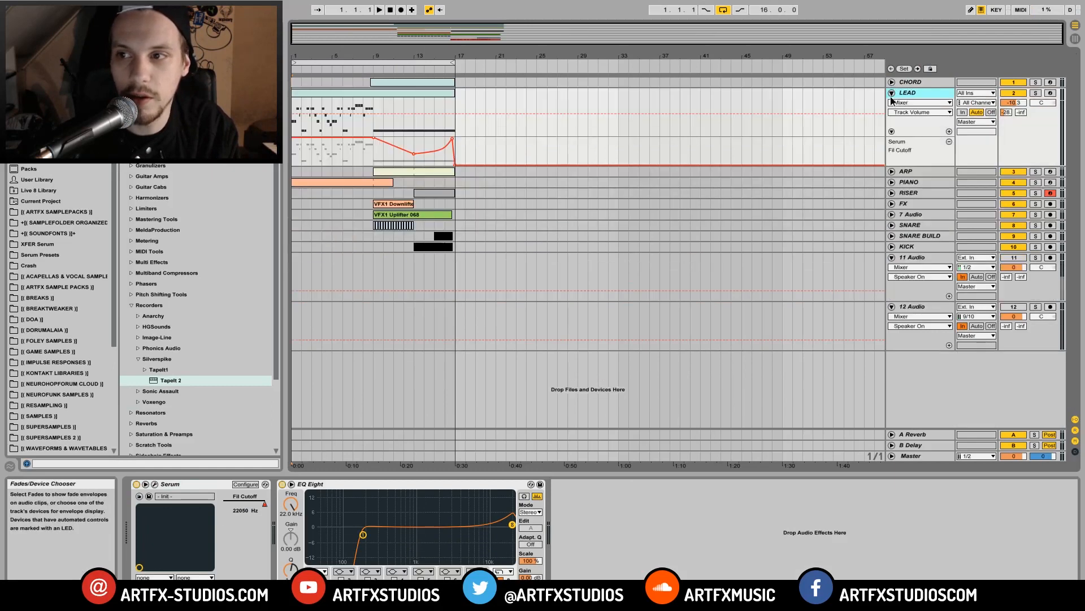
left_click(892, 94)
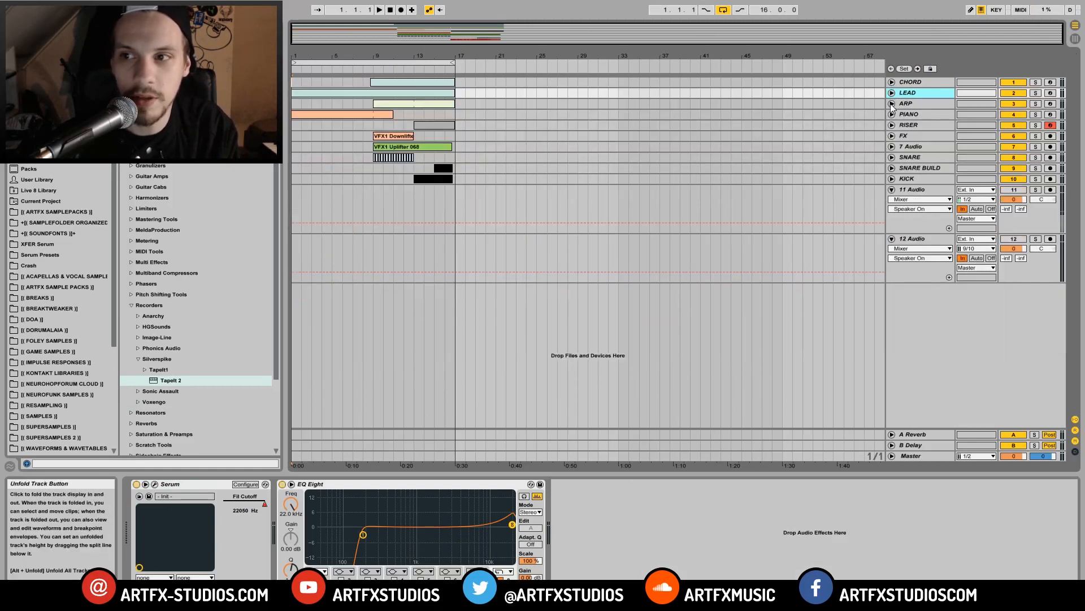
Unfold the ARP, PIANO and RISER tracks one at a time to examine their clips, folding each again.
left_click(892, 105)
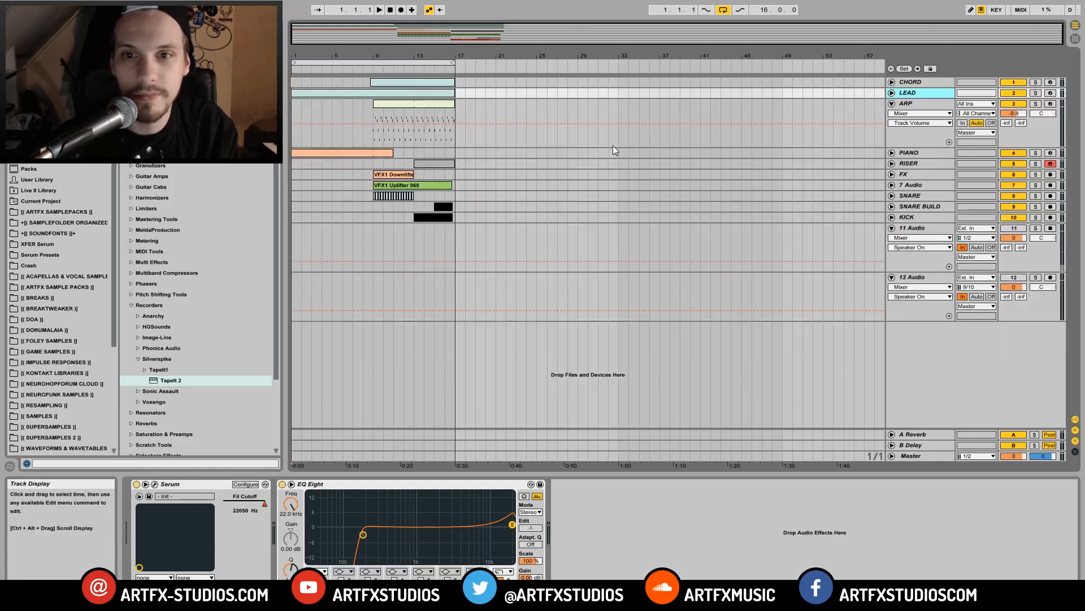
left_click(388, 103)
left_click(892, 103)
left_click(893, 115)
left_click(892, 115)
left_click(892, 125)
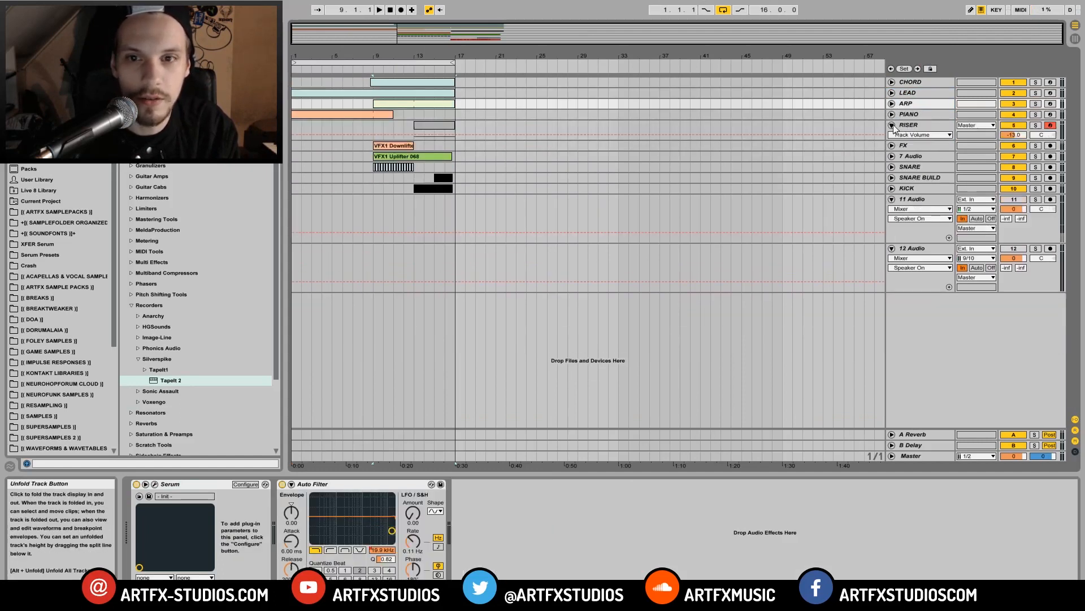
left_click(892, 125)
Briefly unfold the FX, 7 Audio, SNARE and KICK tracks to examine their clips and automation.
left_click(891, 136)
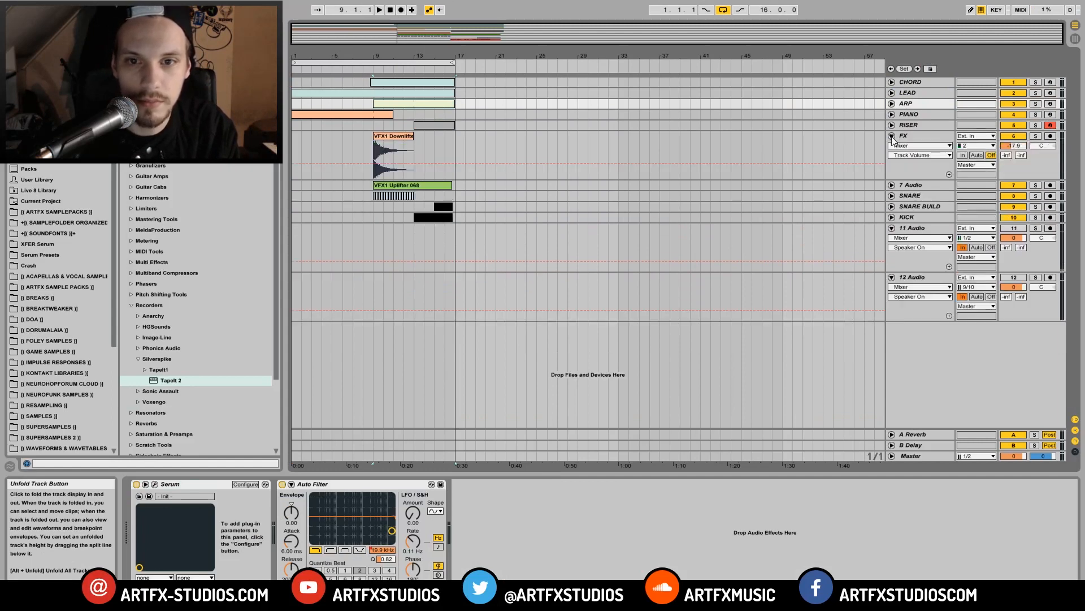
left_click(892, 136)
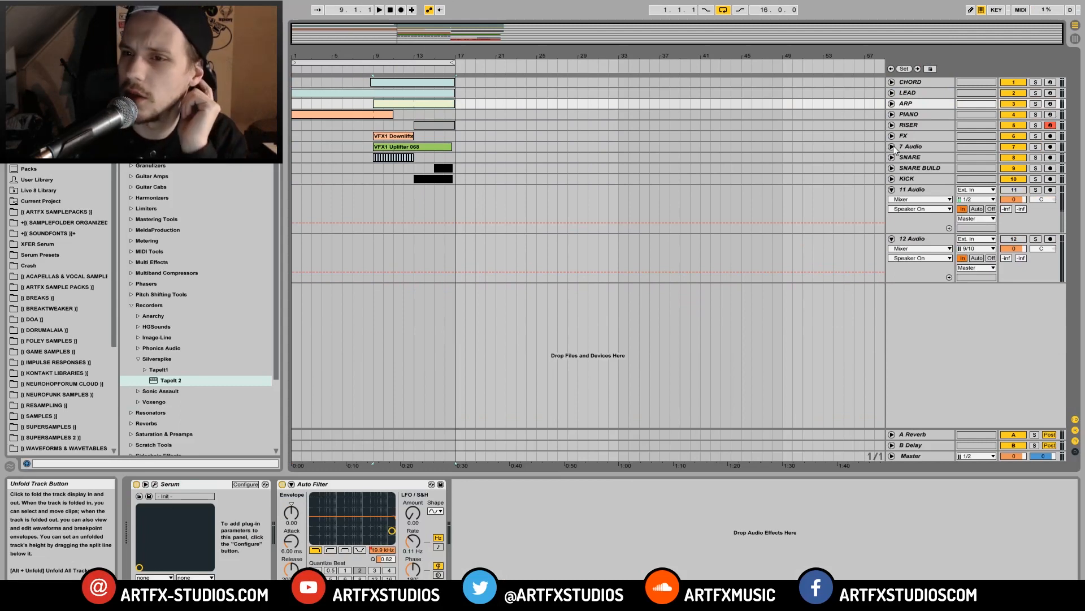
left_click(892, 147)
left_click(892, 147)
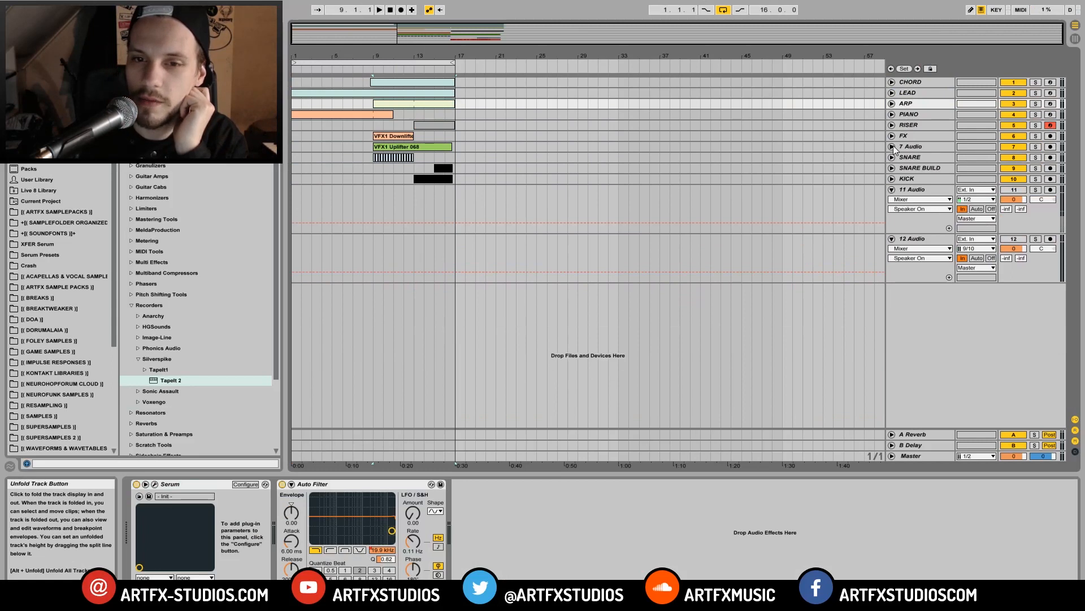
left_click(892, 158)
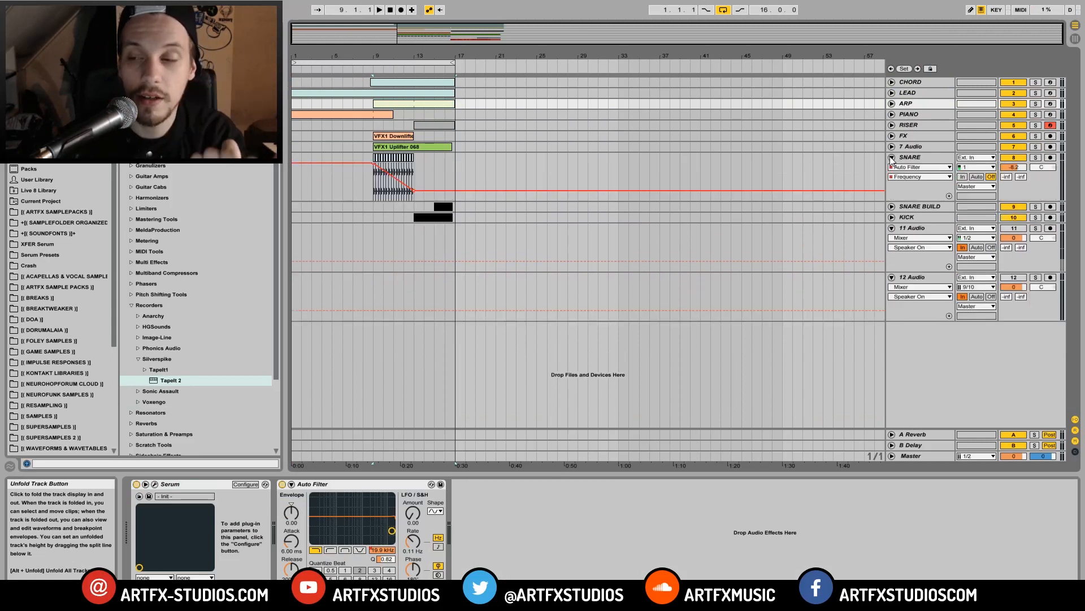
left_click(892, 157)
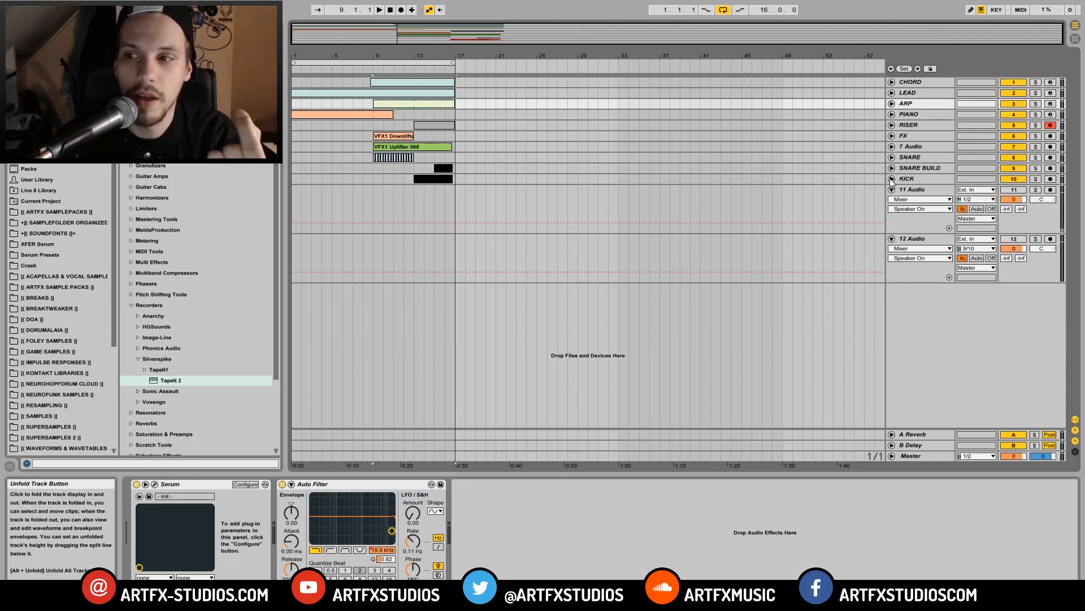
left_click(892, 179)
left_click(892, 179)
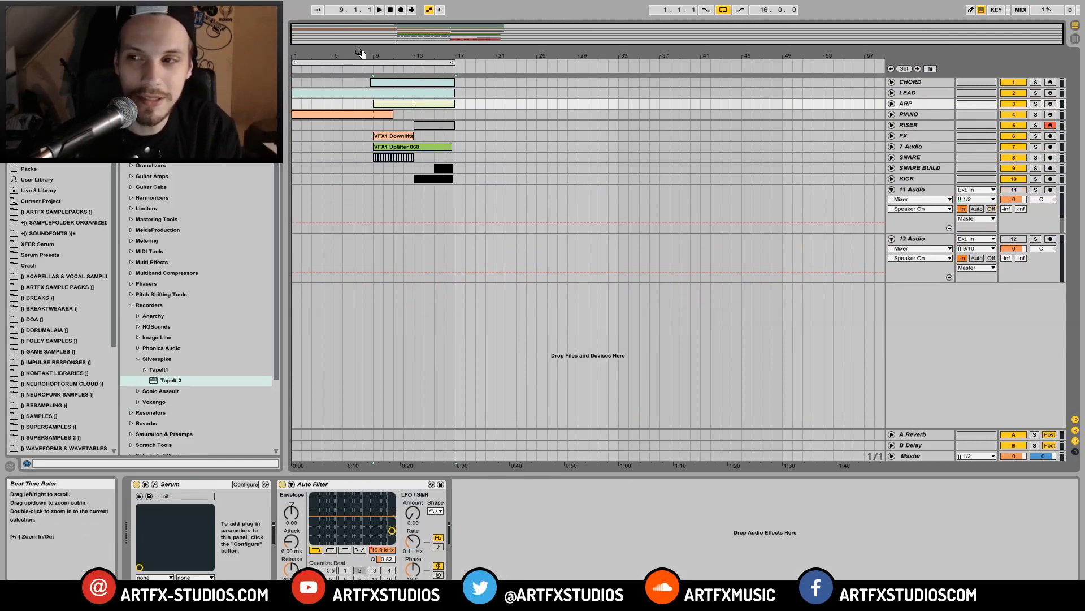
Play the whole arrangement from bar 1, checking the TapeIt 2 recorder on the 12 Audio track during playback.
left_click(294, 80)
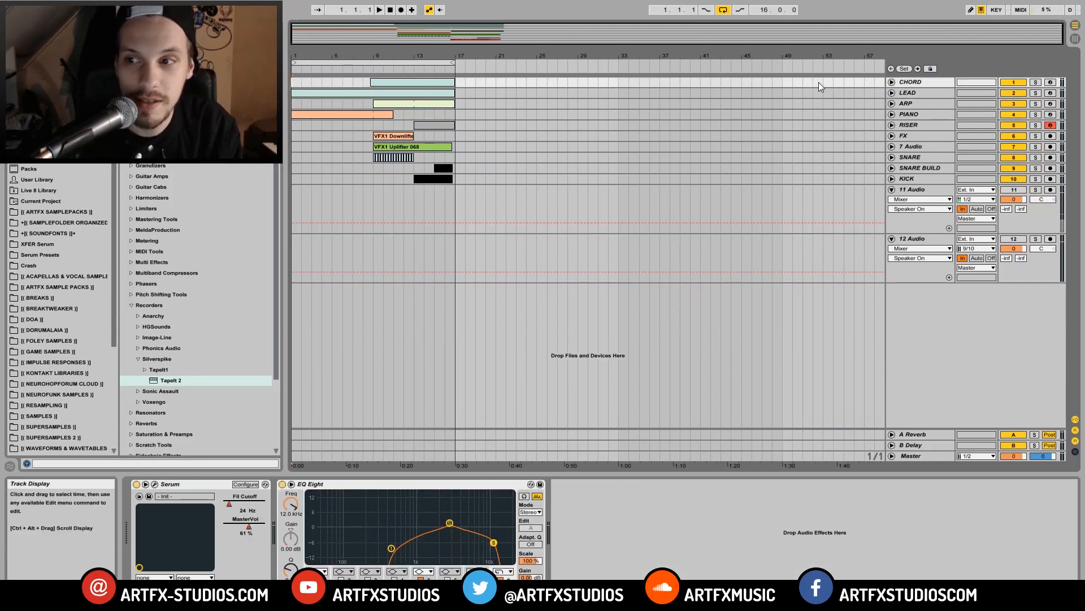
key("space")
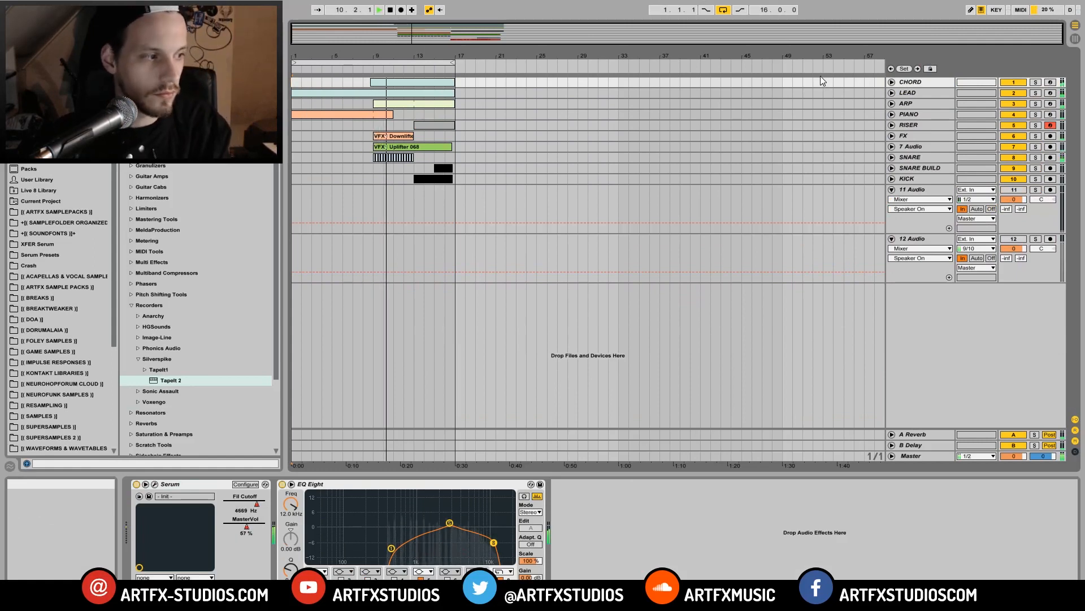
left_click(916, 239)
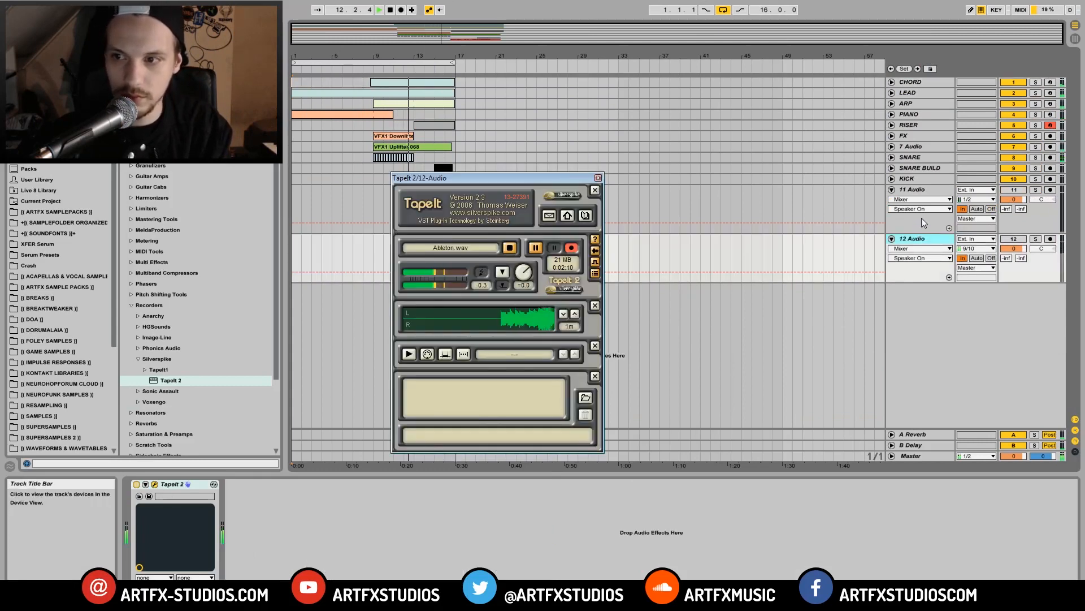
left_click(913, 83)
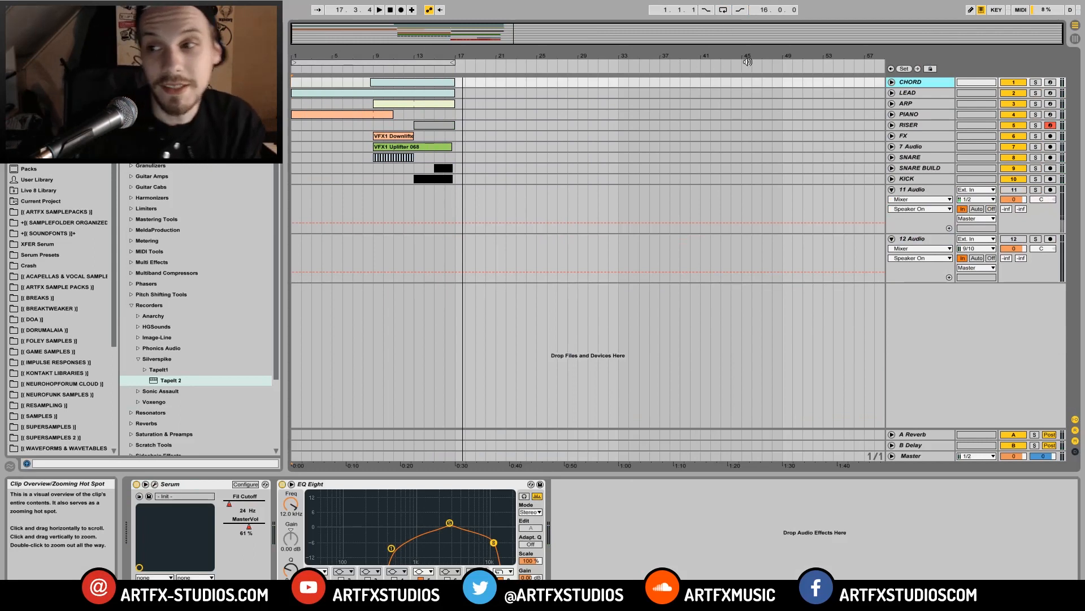
Unfold the LEAD track and deactivate all the other instrument, FX and drum tracks so only LEAD remains active.
left_click(931, 93)
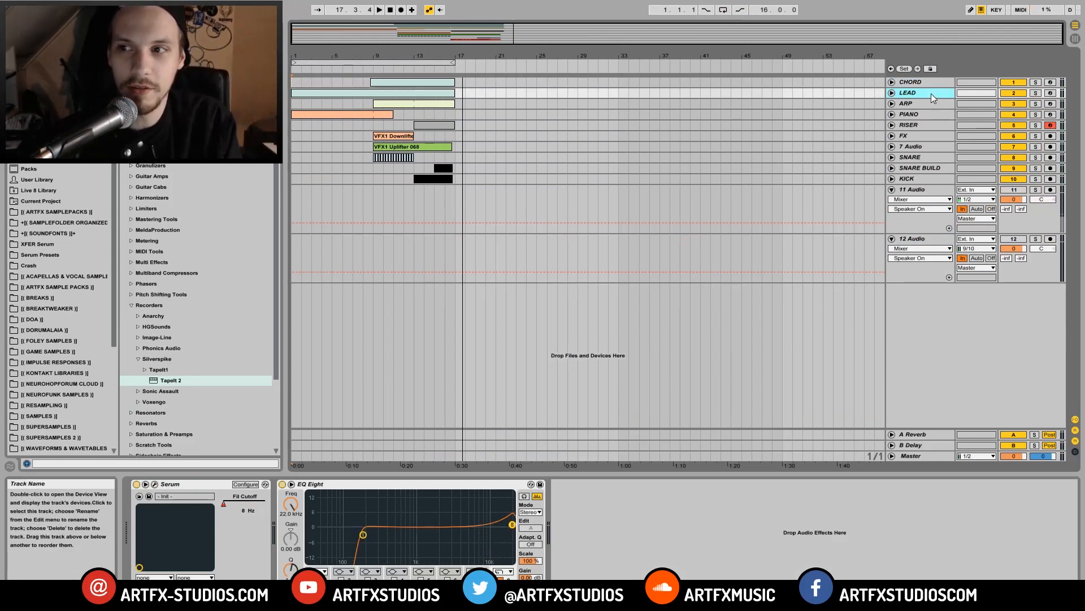
left_click(892, 92)
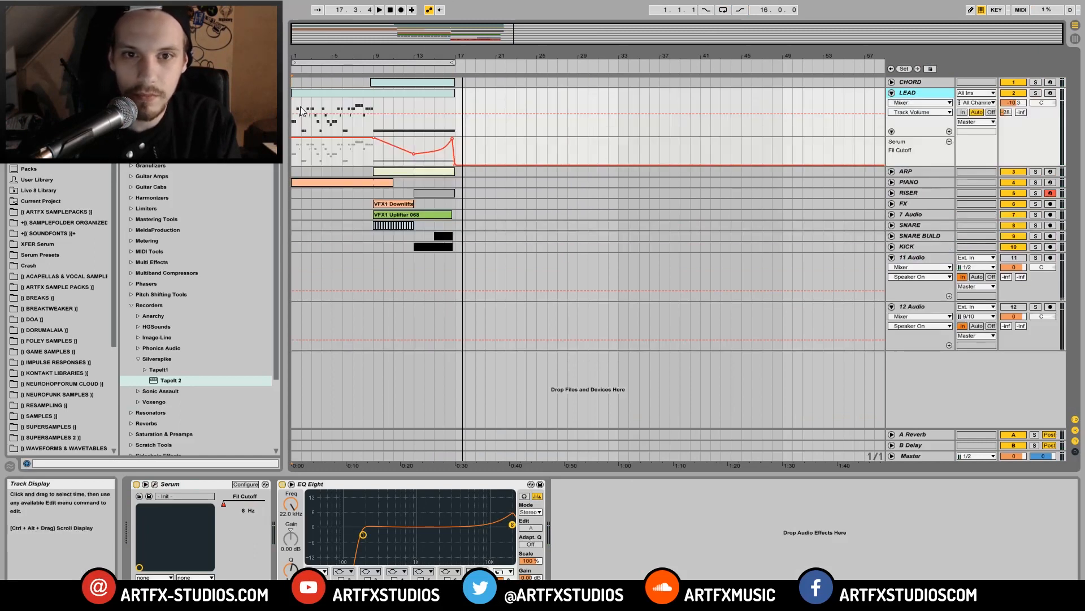
left_click(1012, 83)
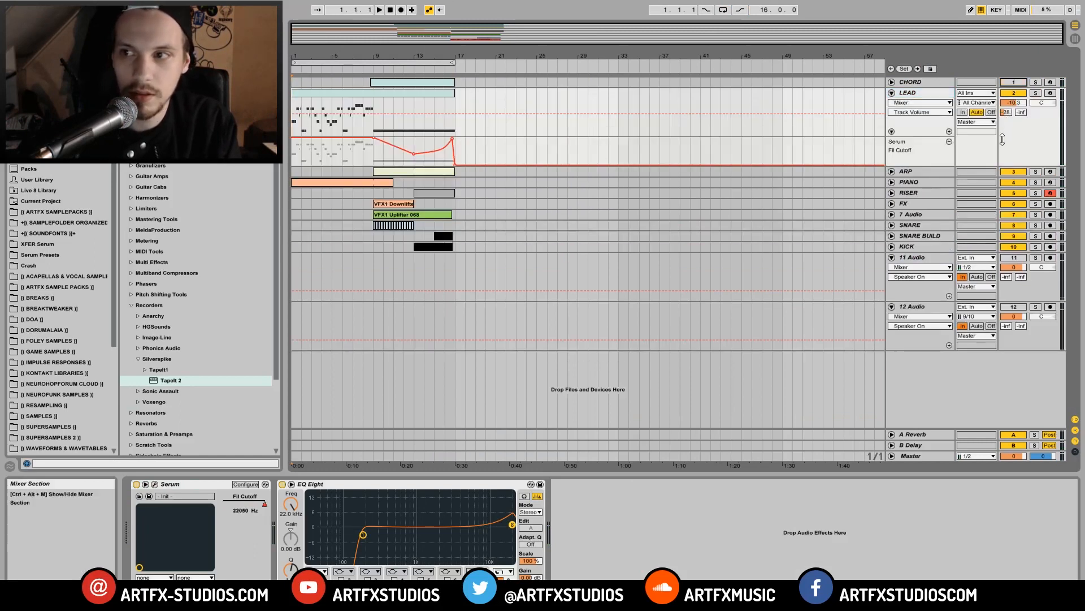
left_click(1009, 172)
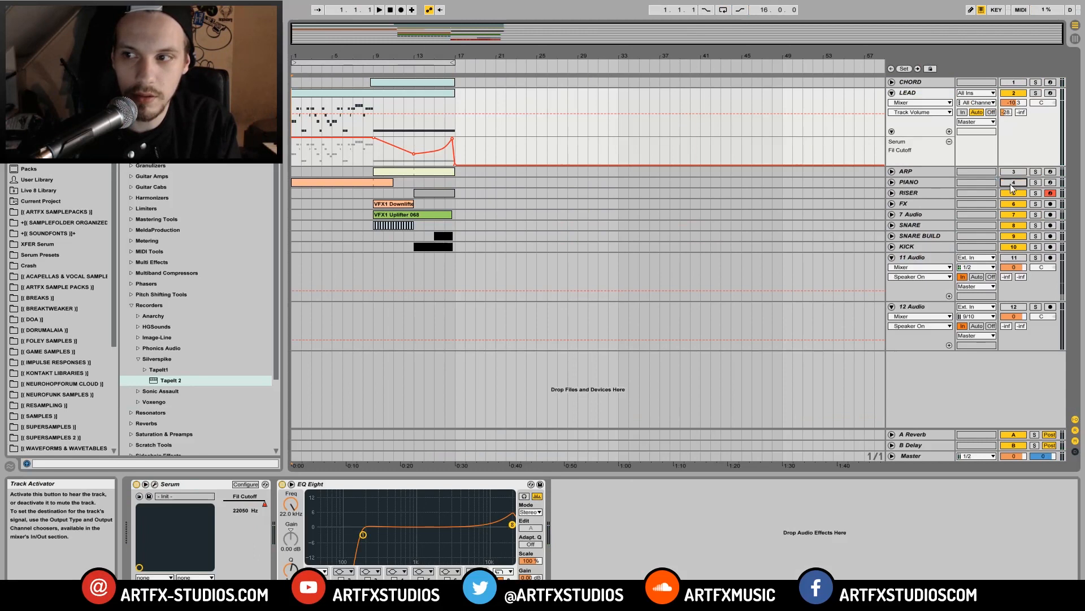
left_click(1014, 214)
left_click(1013, 225)
left_click(1013, 236)
left_click(1014, 246)
left_click(917, 93)
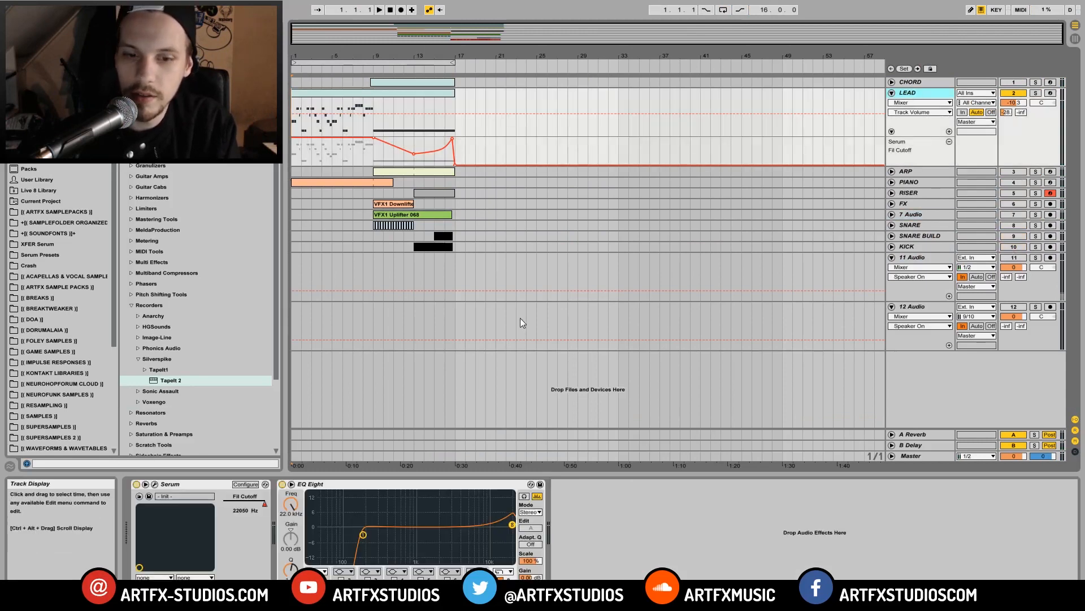
Open the Serum synth on the LEAD track and examine its oscillator and effects pages alongside the filter automation.
left_click(213, 486)
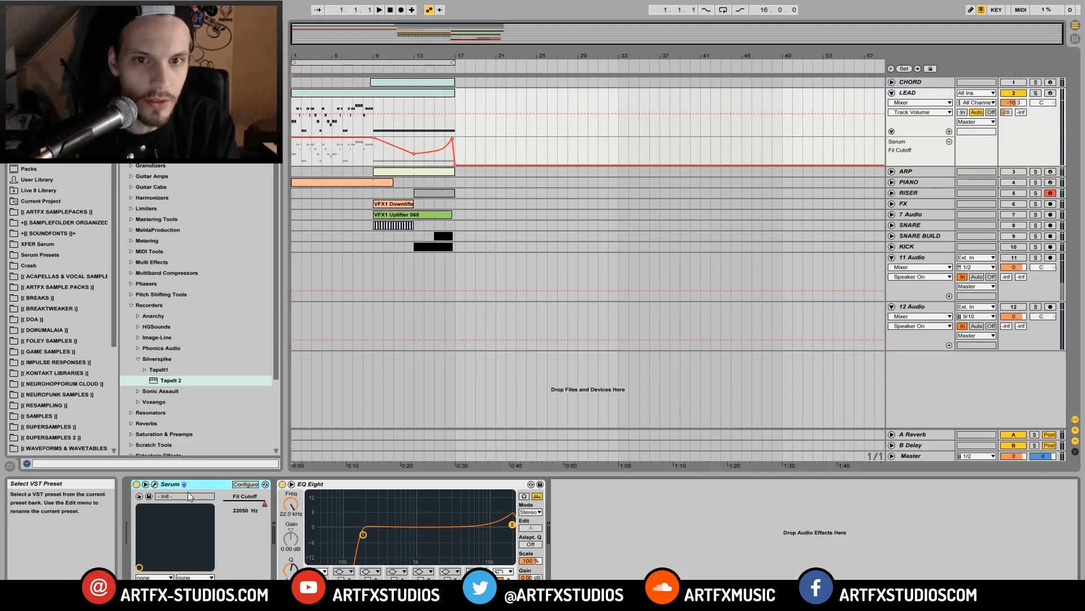
left_click(157, 485)
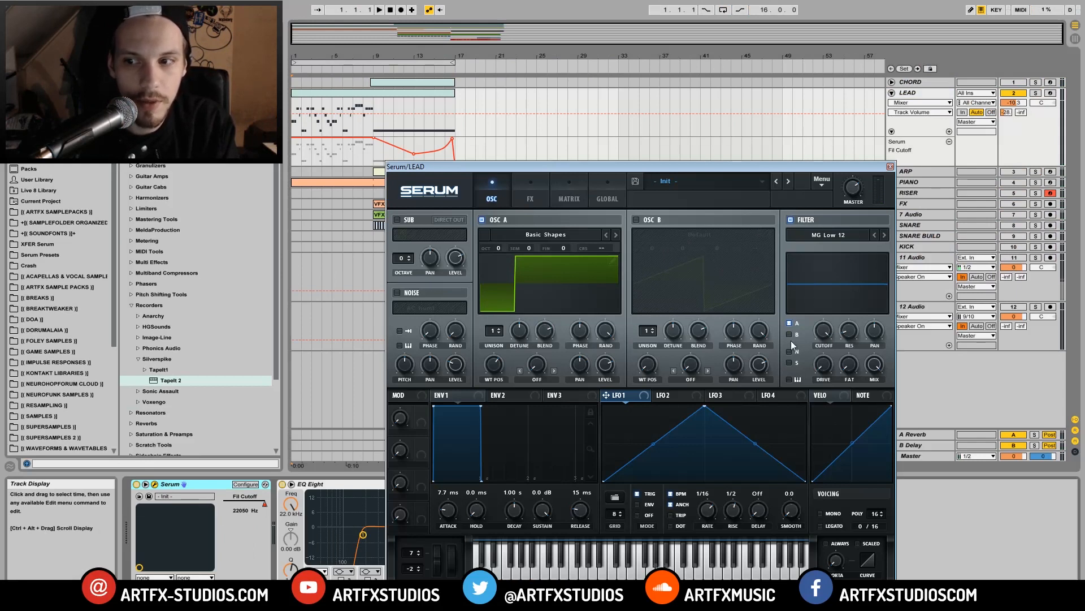
left_click_drag(432, 165, 422, 188)
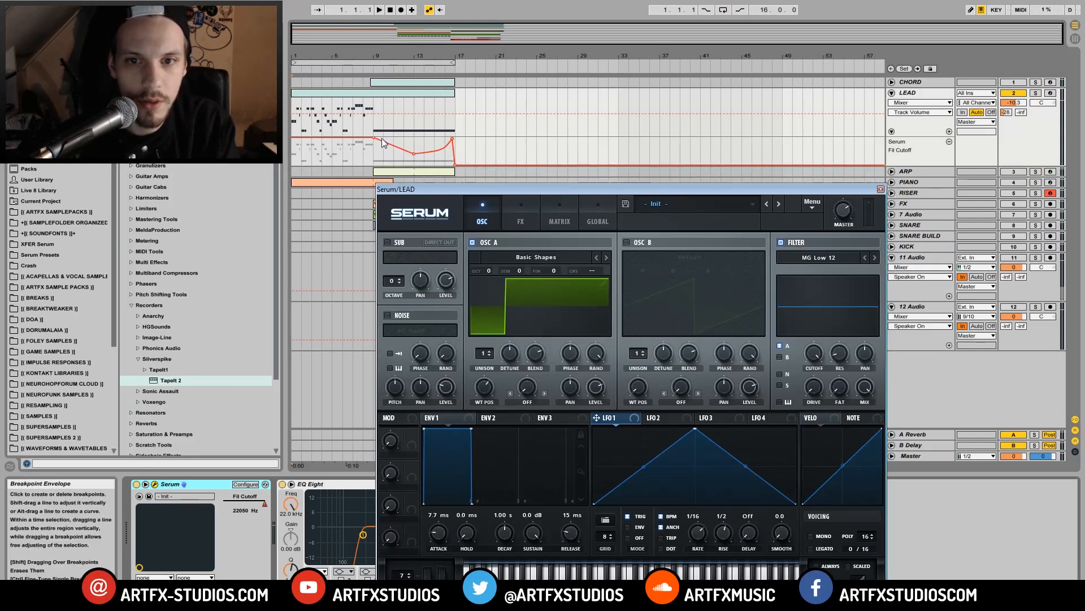
left_click_drag(412, 55, 432, 63)
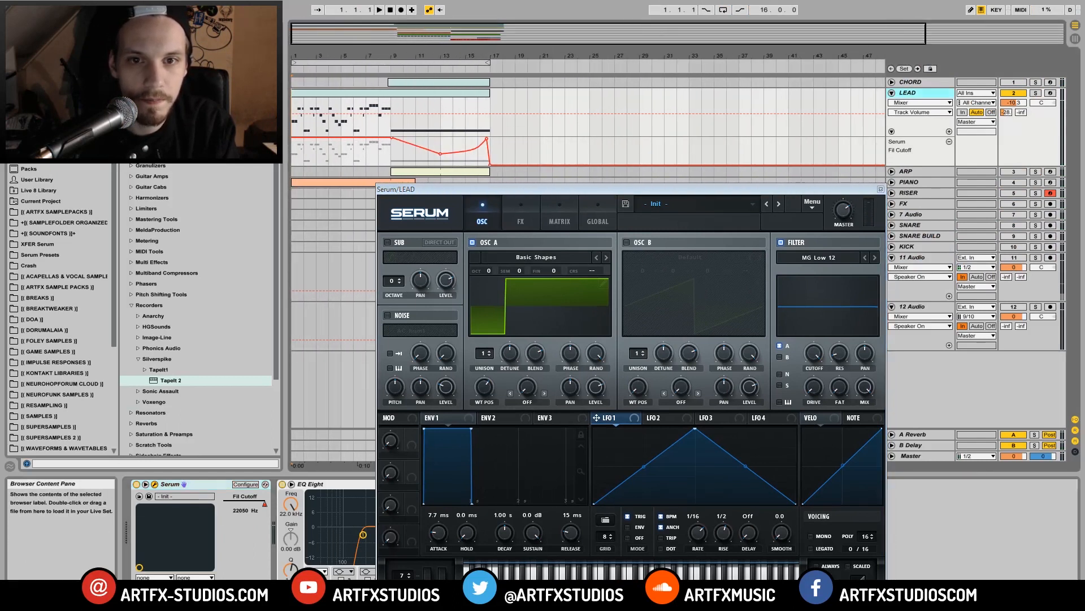
left_click(538, 225)
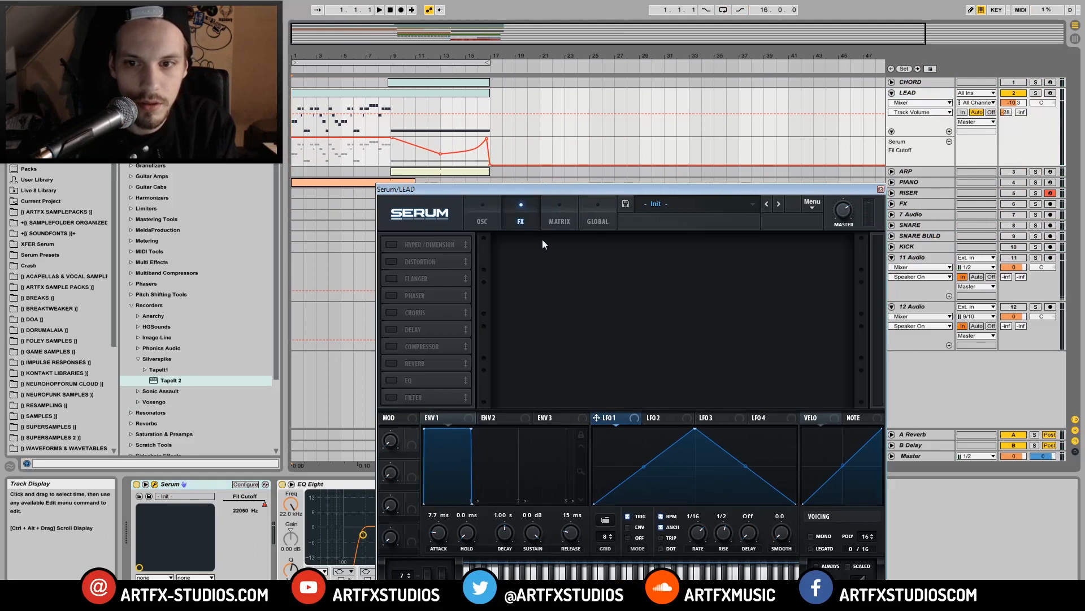
left_click(490, 213)
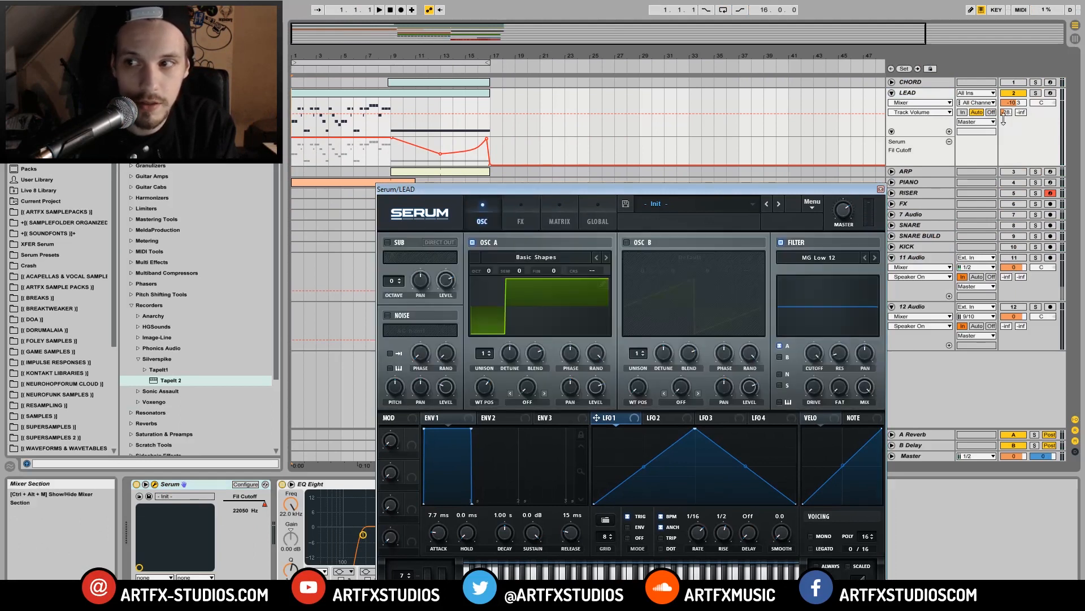
Check the A Reverb return track's settings, play the LEAD track on its own and close the Serum window.
left_click(911, 433)
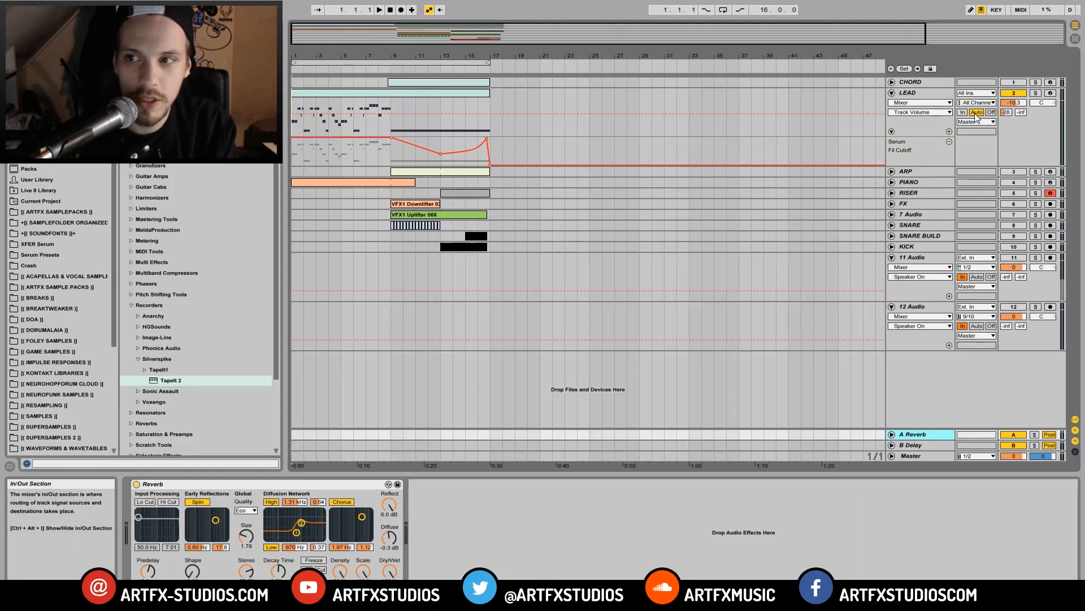
left_click(937, 93)
key("space")
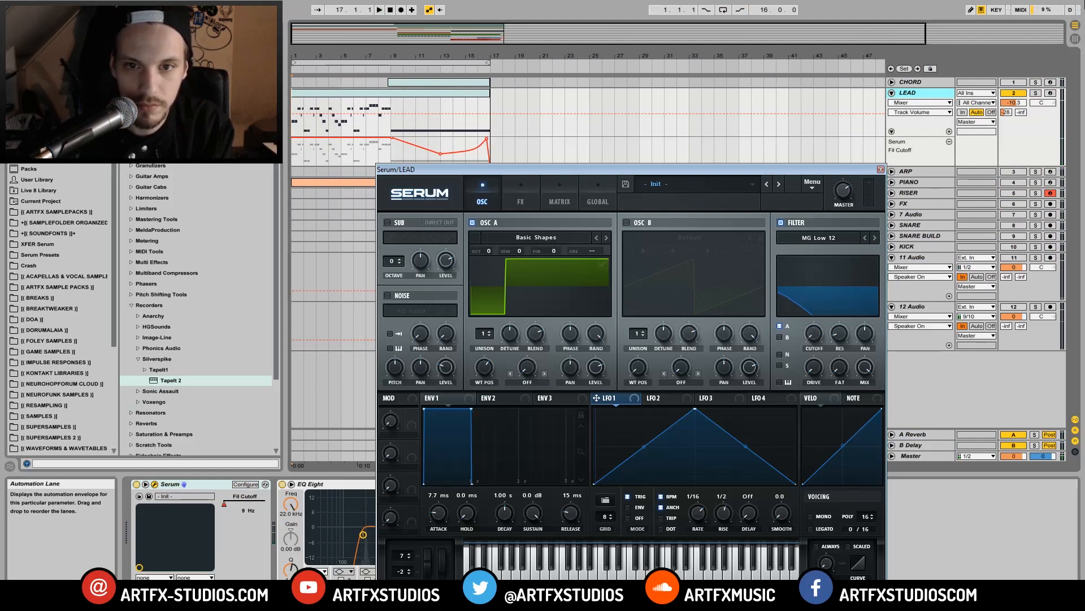
left_click(881, 169)
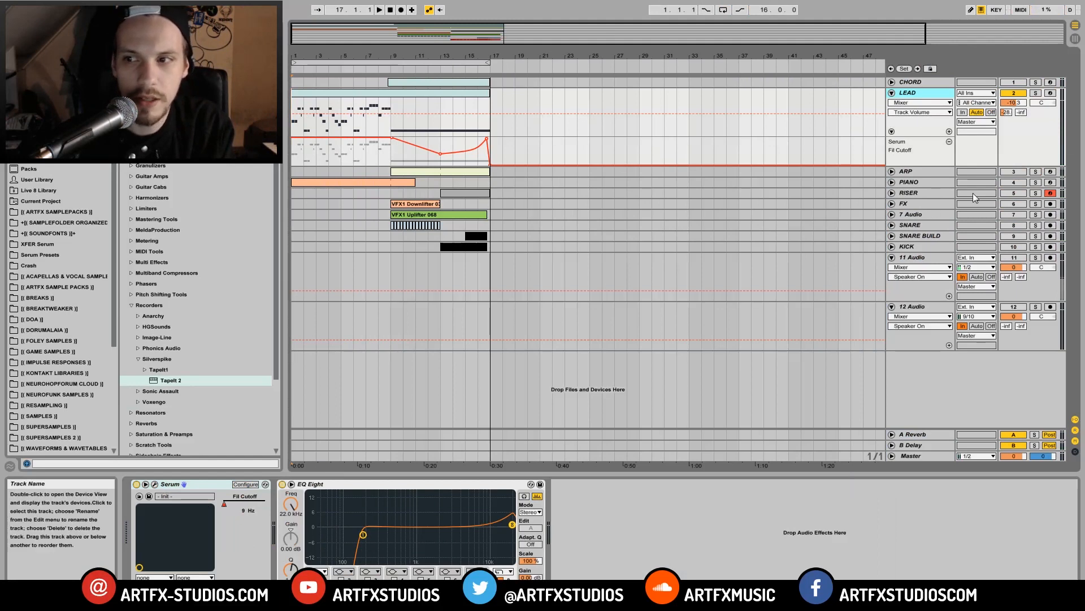
Unfold the PIANO track and activate it alongside LEAD.
left_click(938, 182)
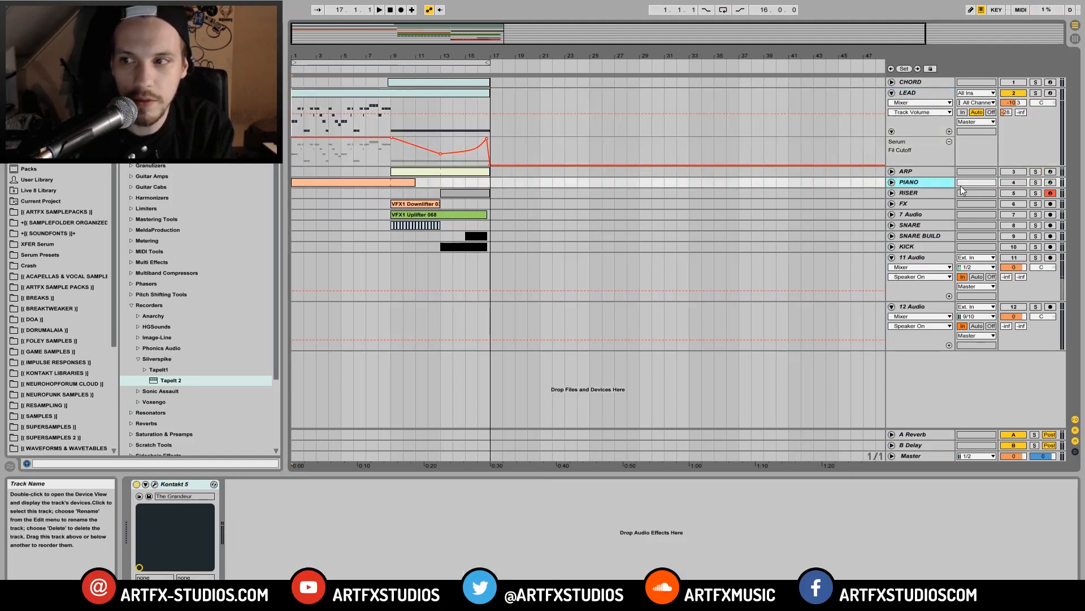
left_click(892, 183)
left_click(892, 183)
left_click(892, 183)
left_click(1023, 183)
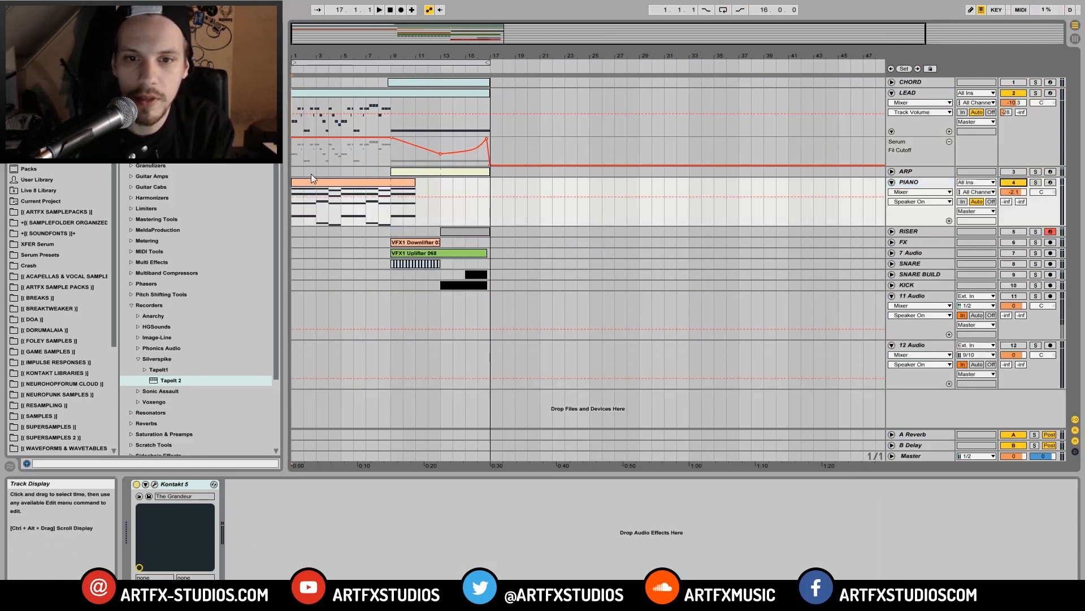
Open the PIANO track's MIDI clip in the note editor to examine its chords.
left_click(294, 206)
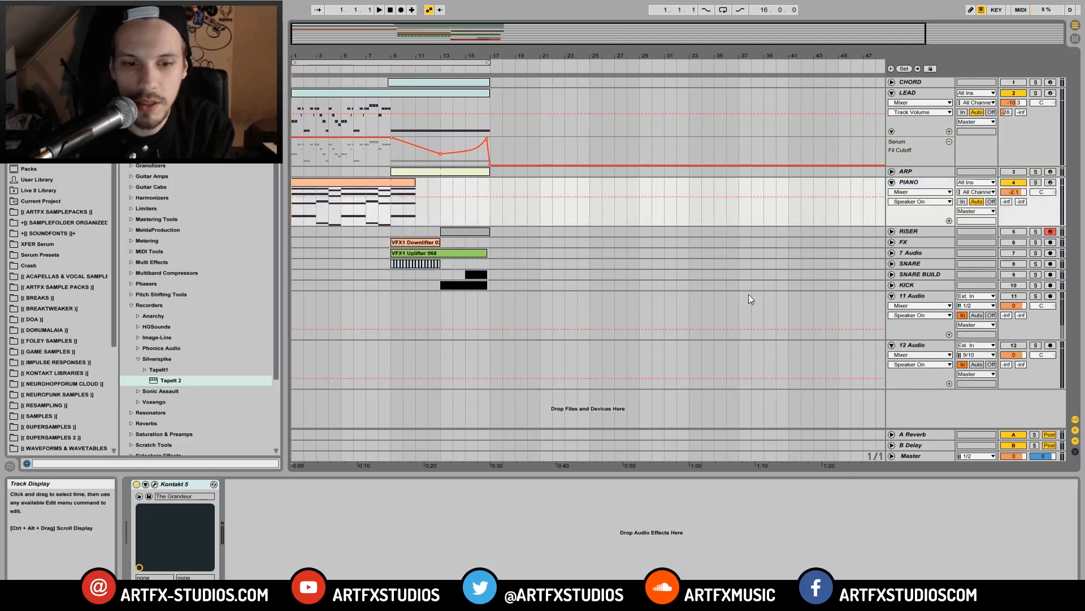
left_click(354, 183)
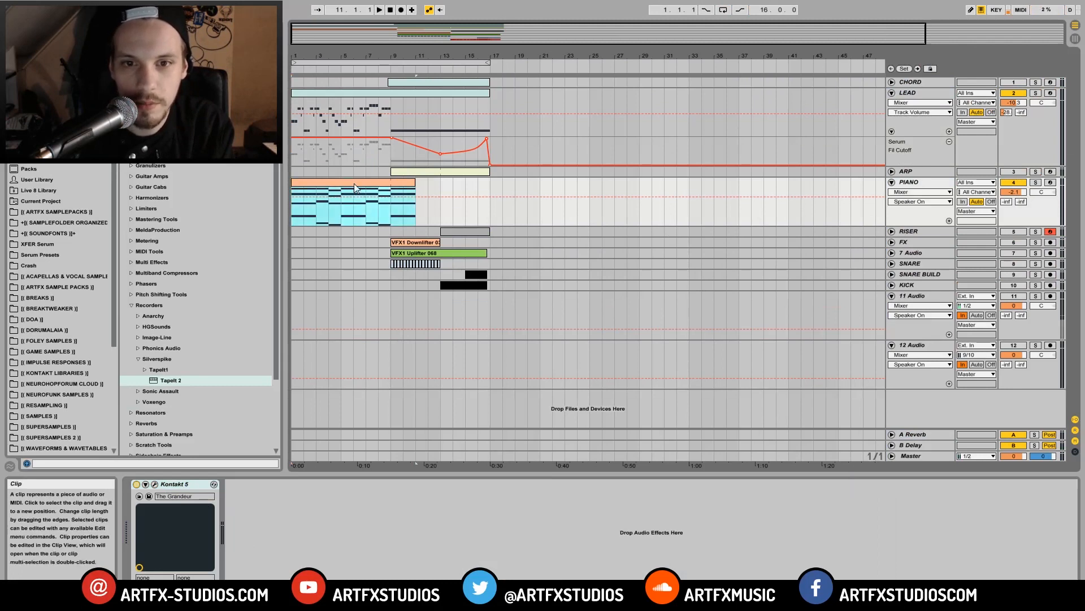
double_click(354, 183)
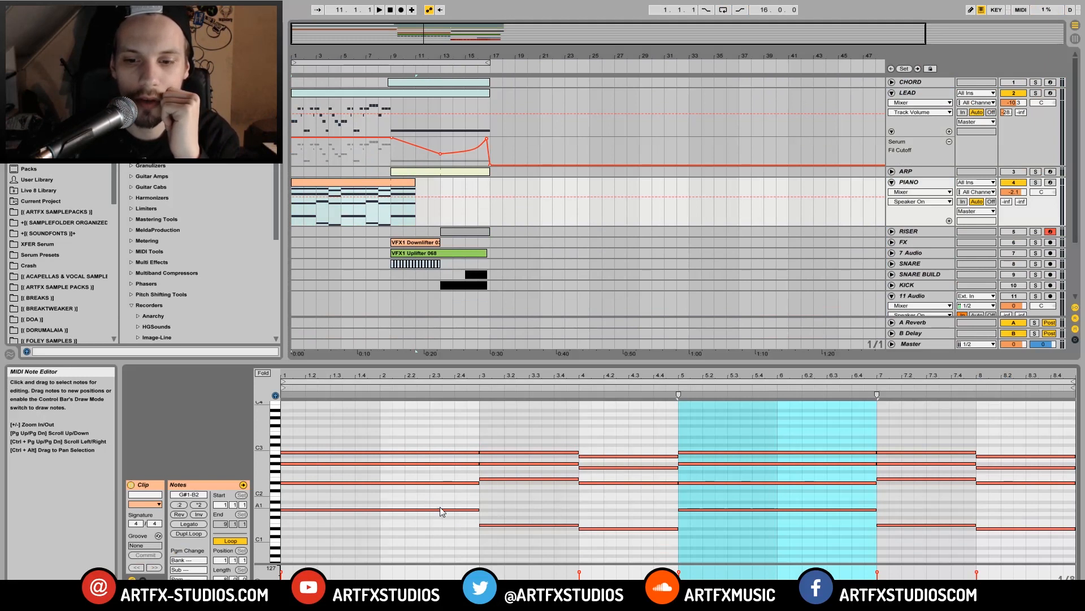
Raise the two D#2 notes in the PIANO clip by an octave and move them back down.
left_click_drag(419, 494, 427, 484)
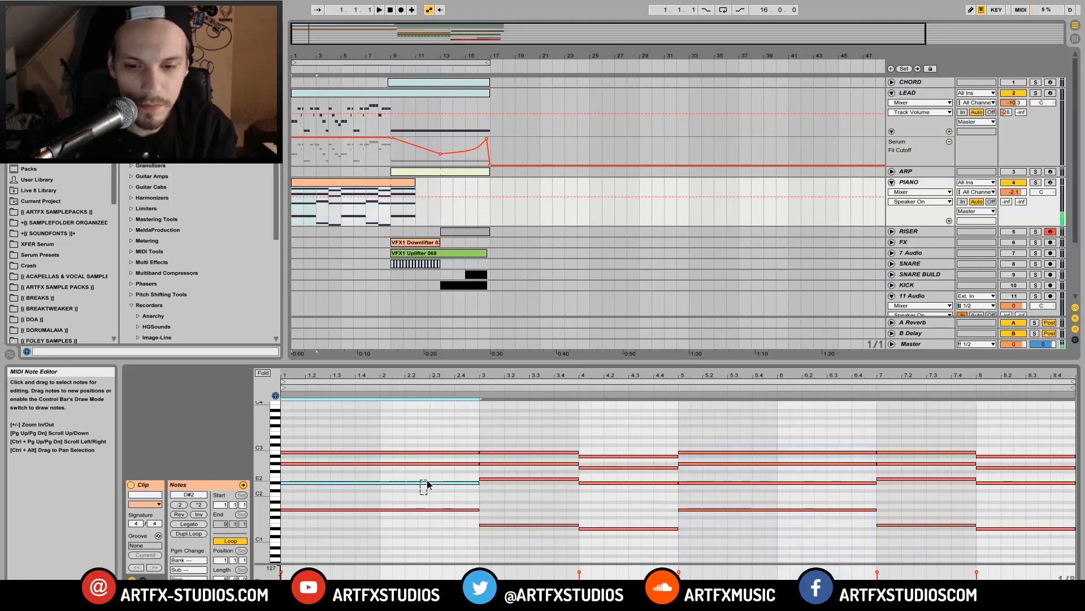
left_click_drag(741, 498, 753, 478)
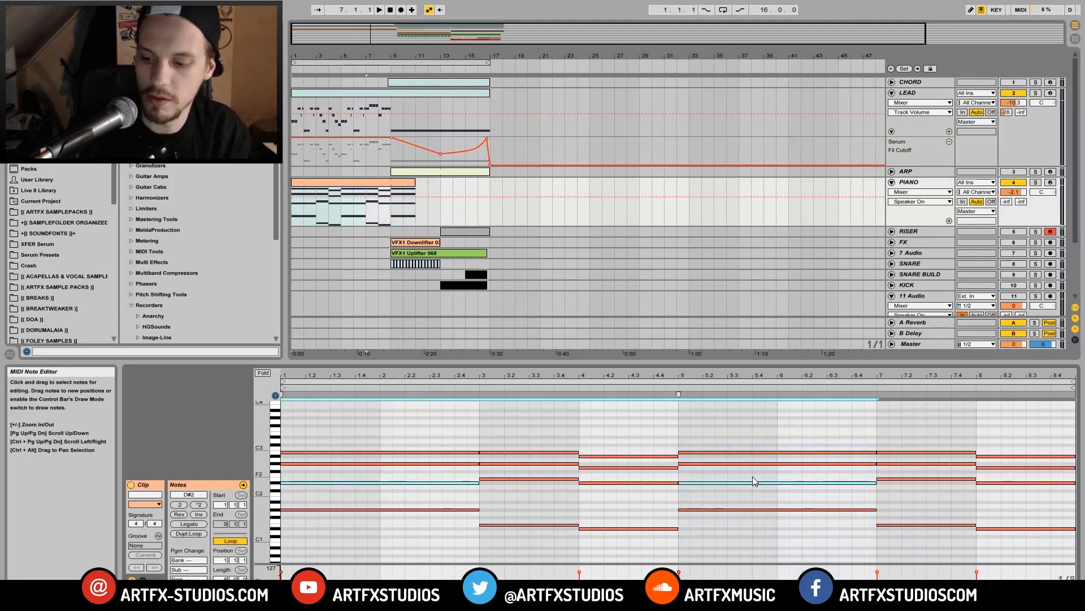
key("shift+Up")
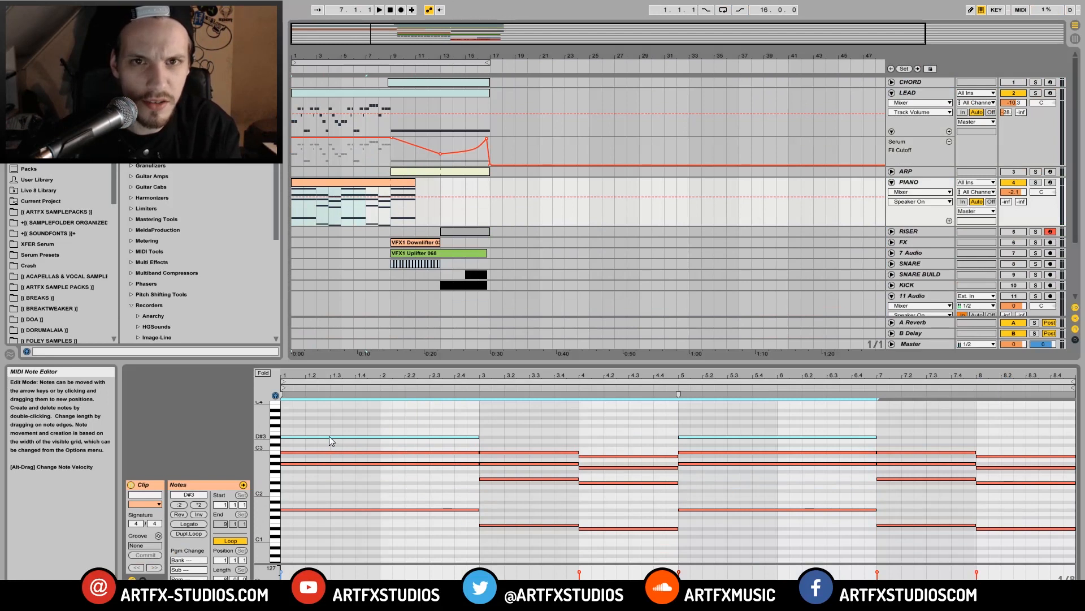
key("shift+Down")
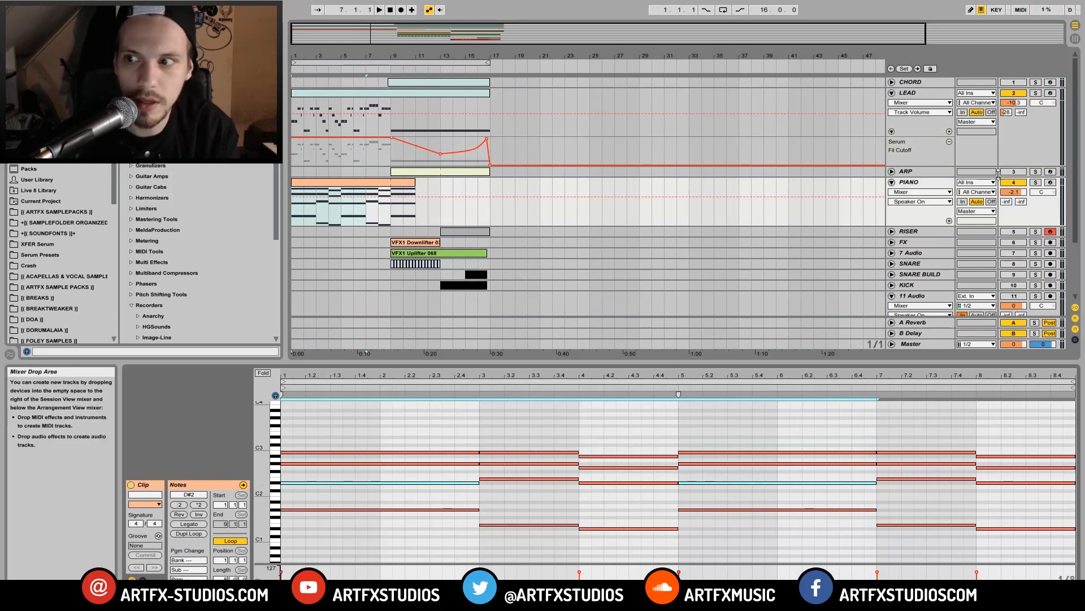
Play the PIANO track in solo, add LEAD to the solo and listen to both together.
key("space")
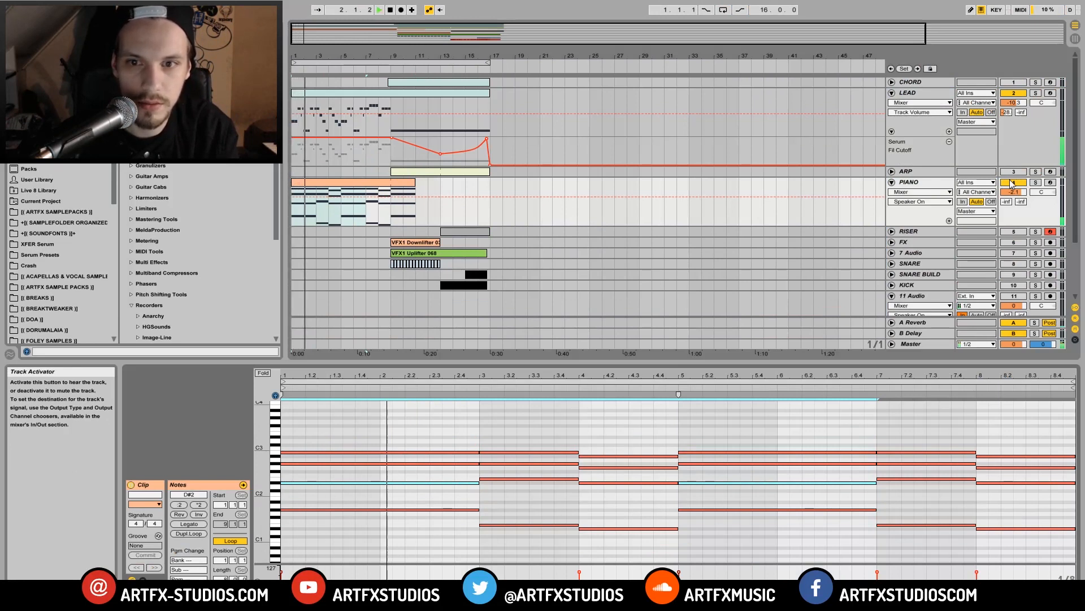
left_click(1035, 183)
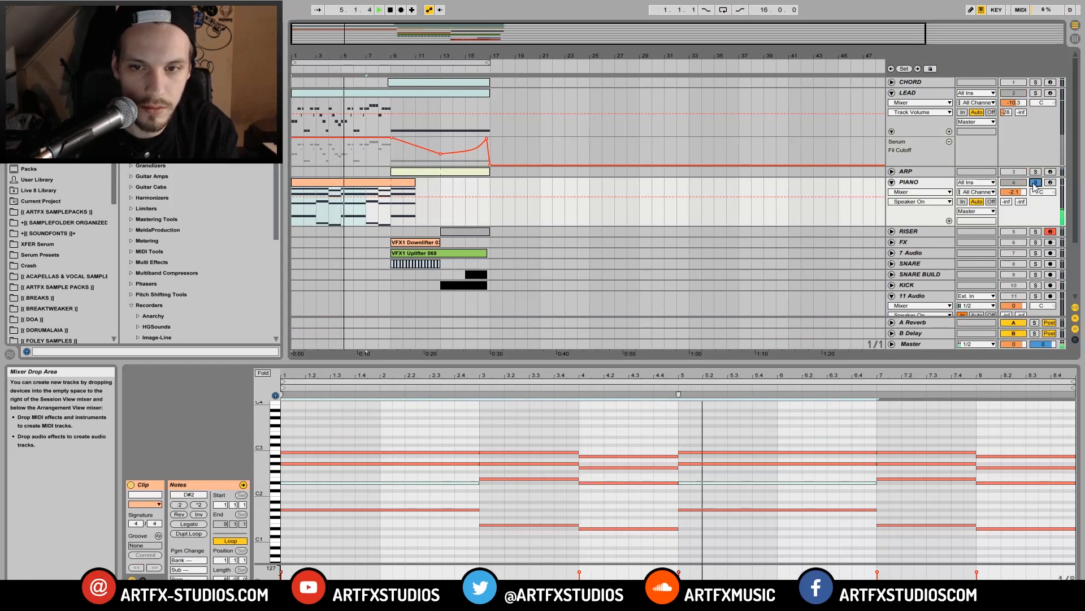
left_click(1040, 86)
left_click(1040, 93)
left_click(908, 93)
key("space")
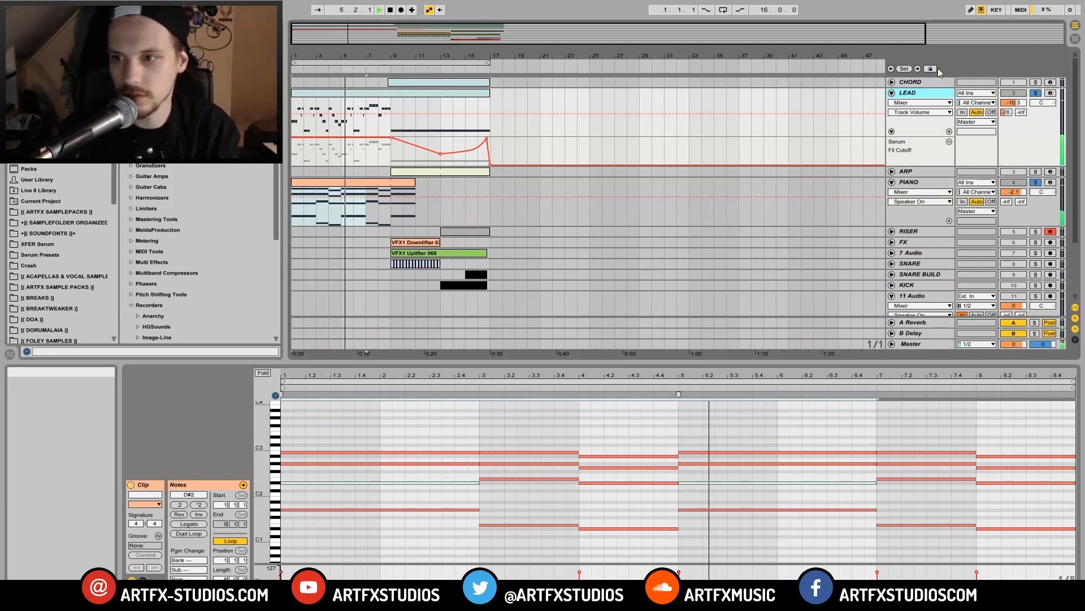
Fold the LEAD and PIANO tracks and take them out of solo, leaving both activated.
left_click(928, 181)
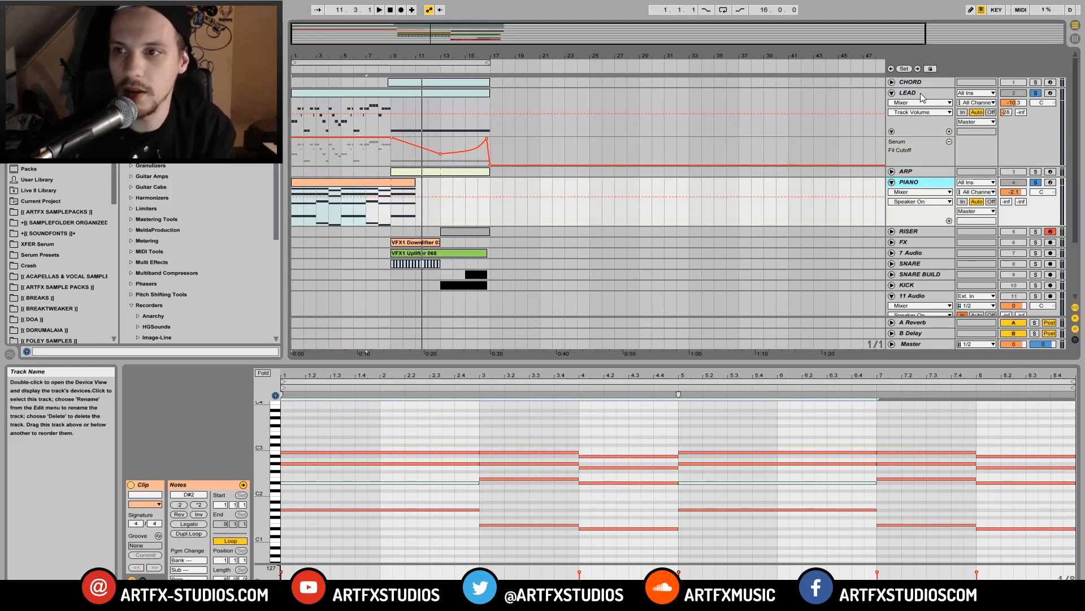
left_click(892, 92)
left_click(892, 114)
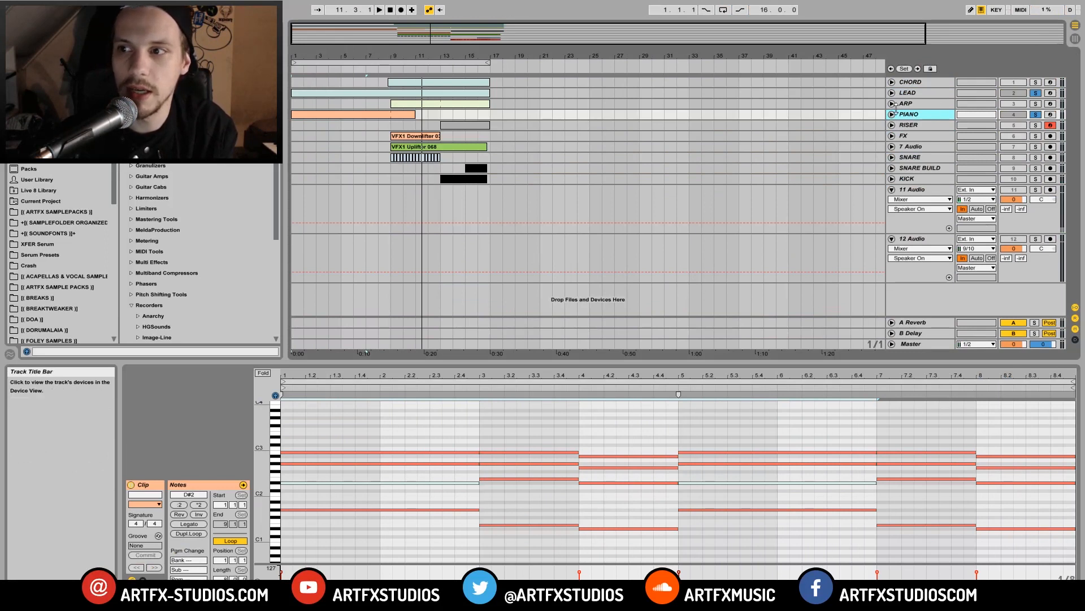
left_click(1035, 114)
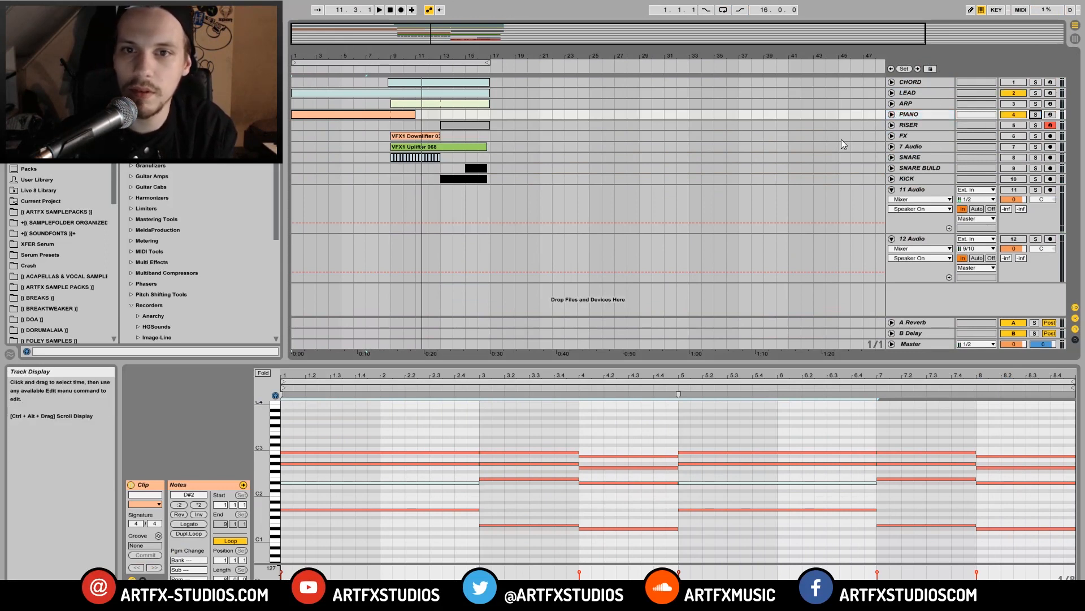
Unfold and enlarge the CHORD track to show its MIDI clip notes and its MasterVol and Fil Cutoff automation lanes.
left_click(907, 82)
left_click(891, 82)
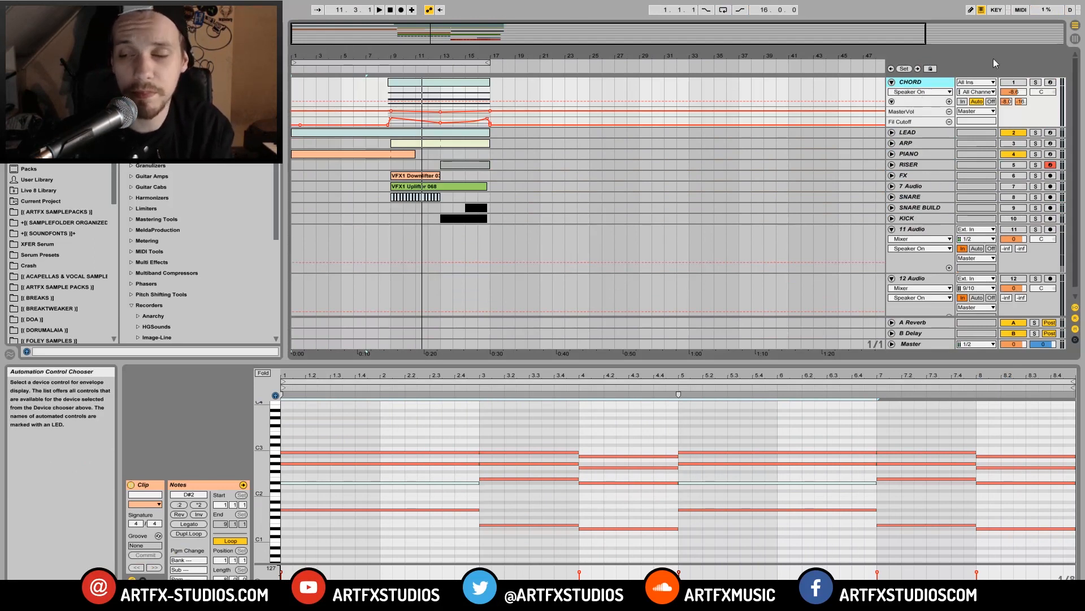
left_click(400, 84)
double_click(390, 57)
left_click_drag(421, 90, 313, 57)
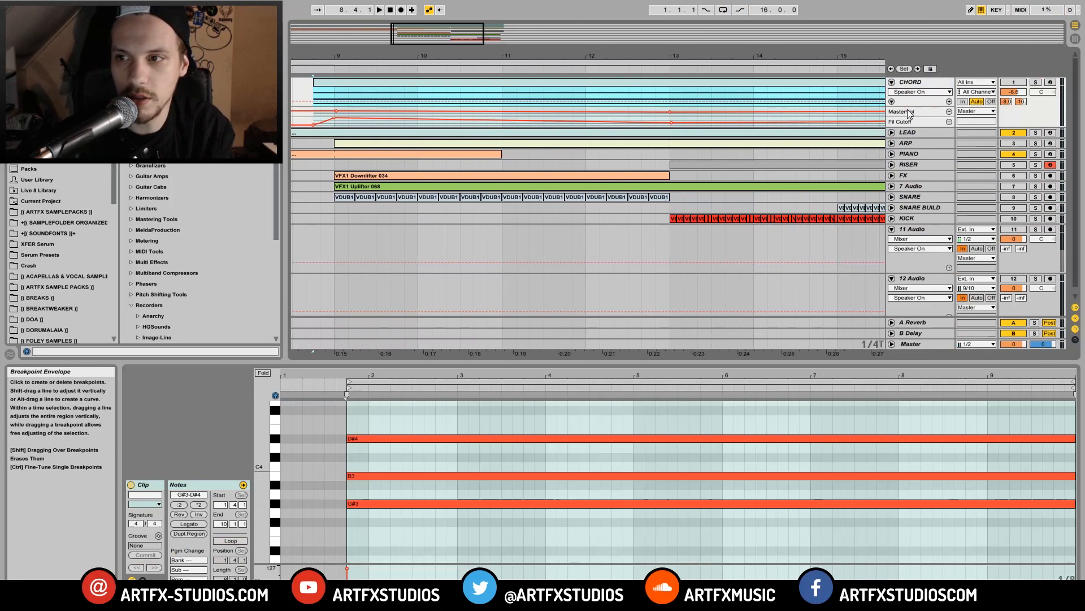
left_click_drag(912, 109, 898, 257)
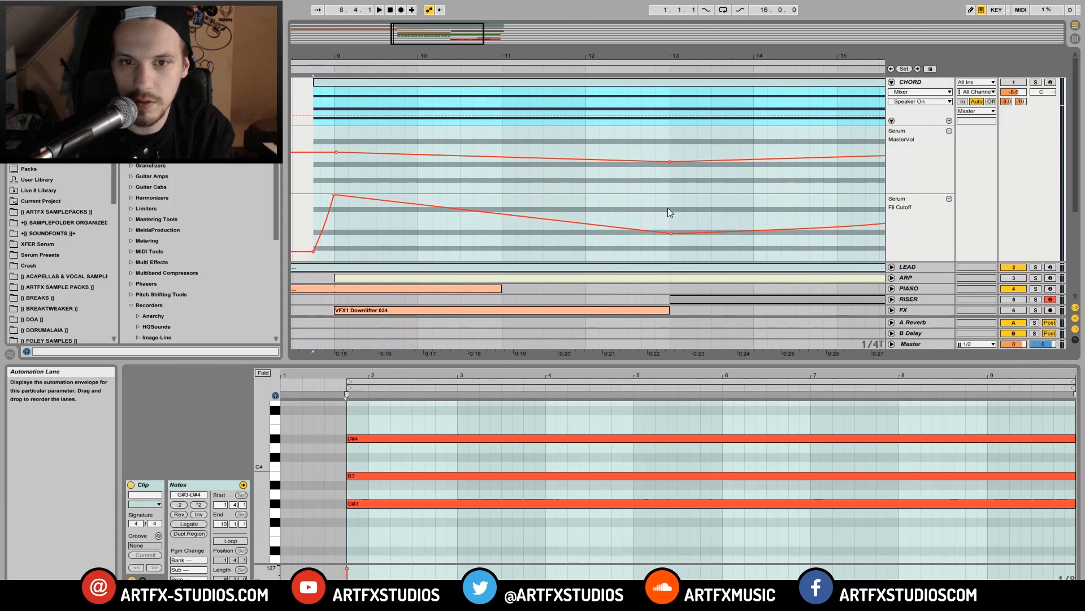
Turn off the arrangement's triplet grid and reselect the CHORD track's MIDI clip.
left_click_drag(582, 56, 481, 55)
left_click(354, 107)
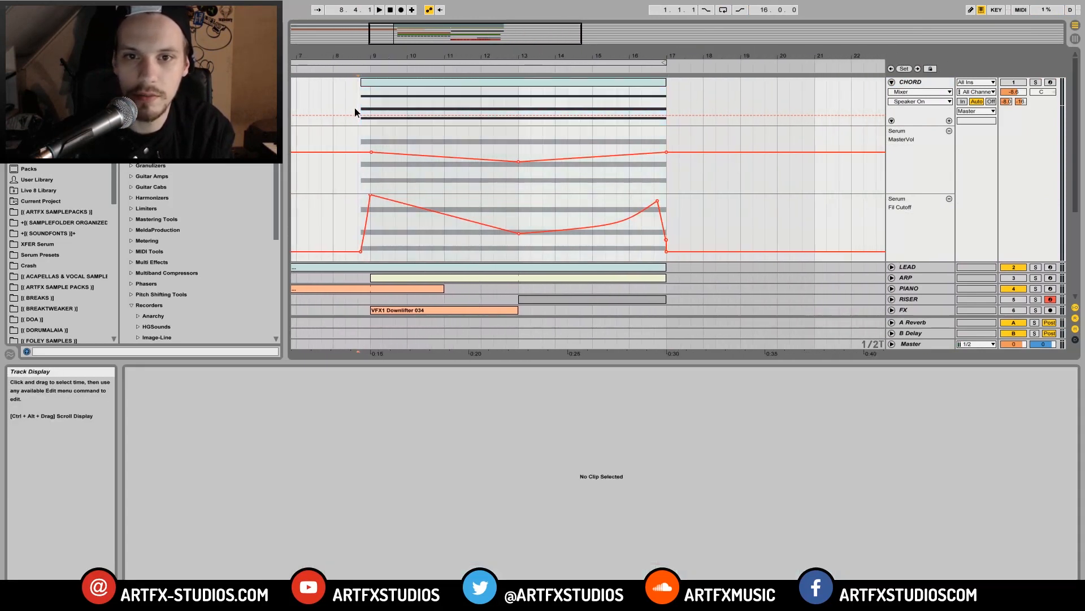
right_click(342, 105)
left_click(362, 209)
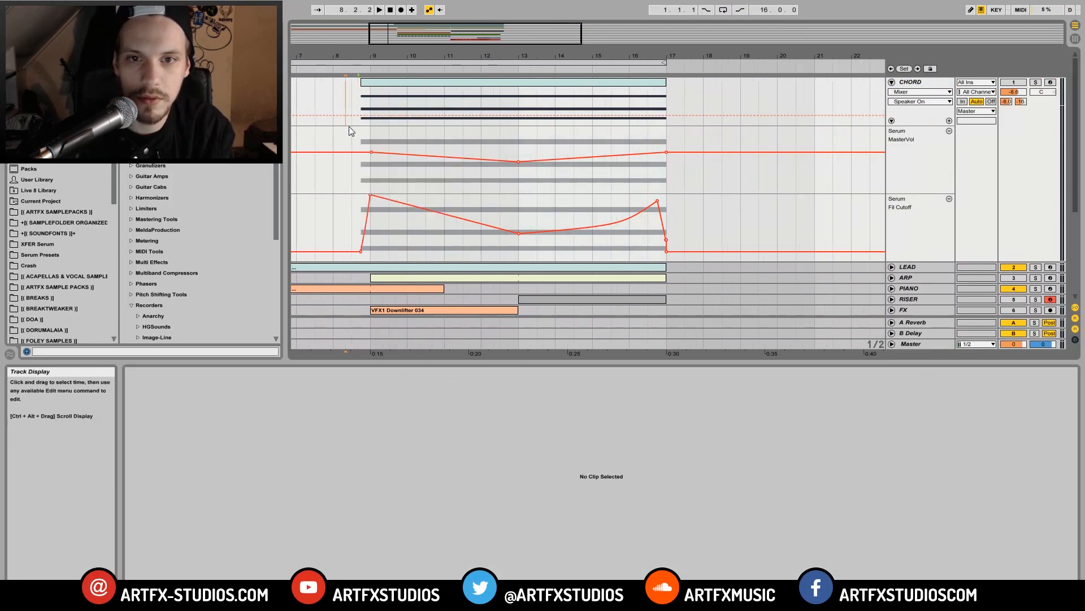
scroll(362, 106, "up", 2)
left_click(364, 107)
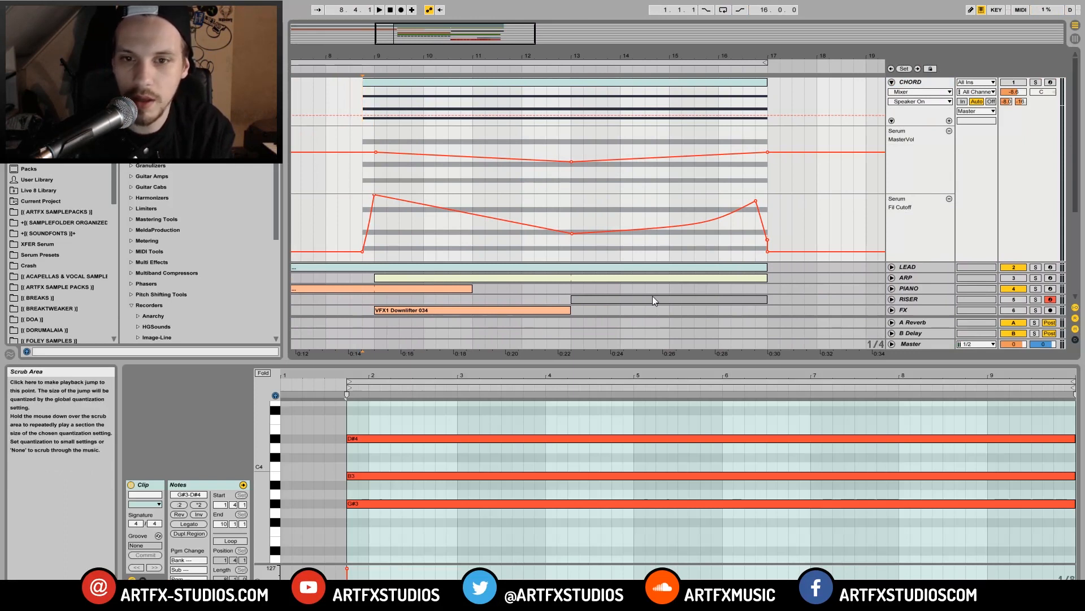
Bypass EQ Eight in the CHORD track's device chain and open its Serum synth window.
left_click(1017, 601)
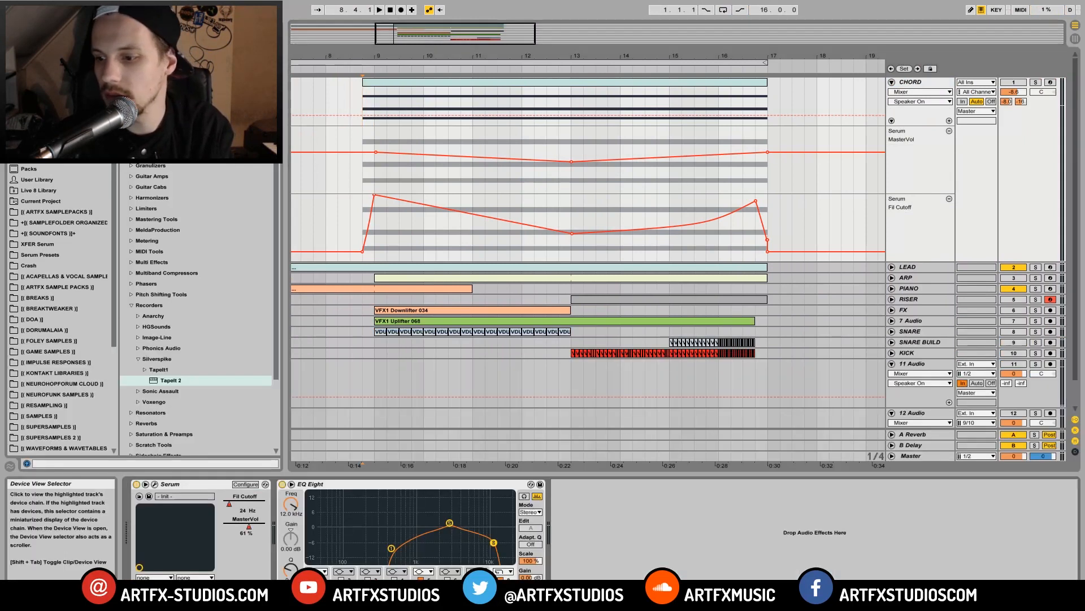
left_click(282, 484)
left_click(154, 488)
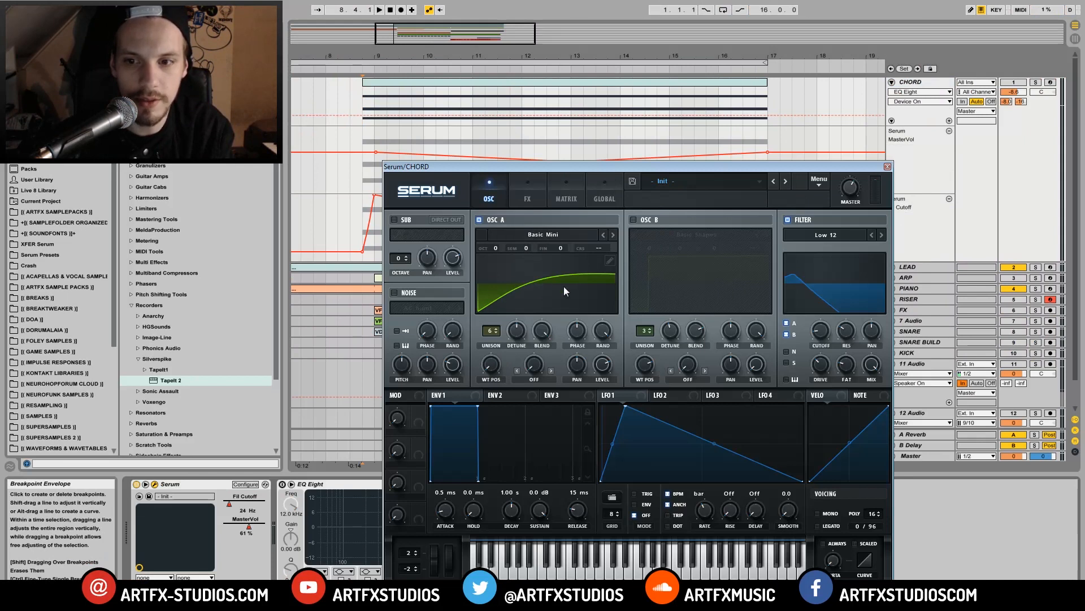
Turn off Serum's filter, solo the CHORD track and play the unfiltered sound.
left_click(787, 220)
key("space")
key("space")
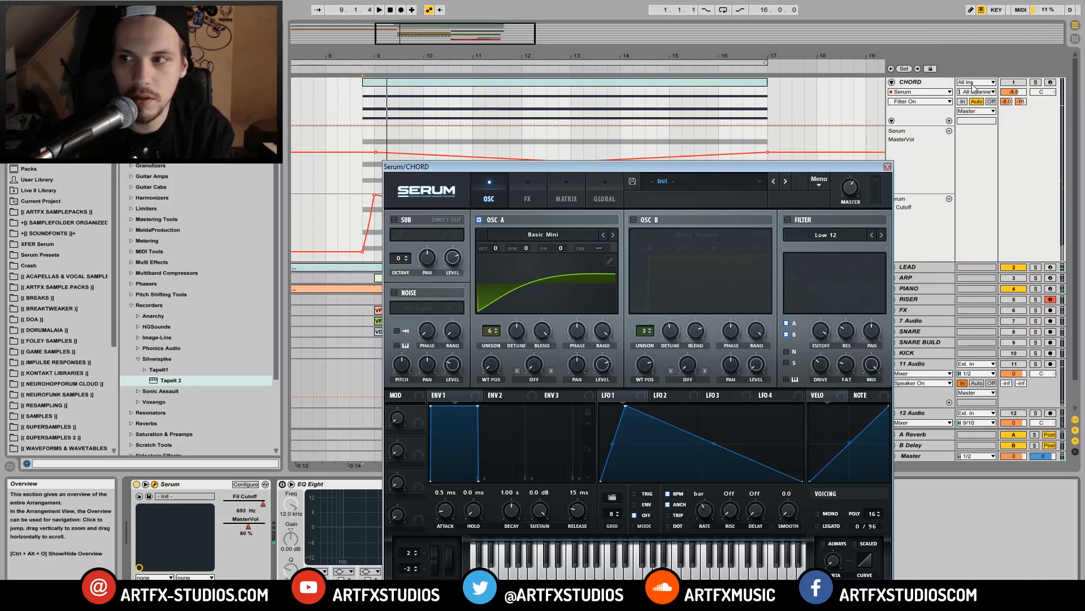
left_click(1036, 83)
key("space")
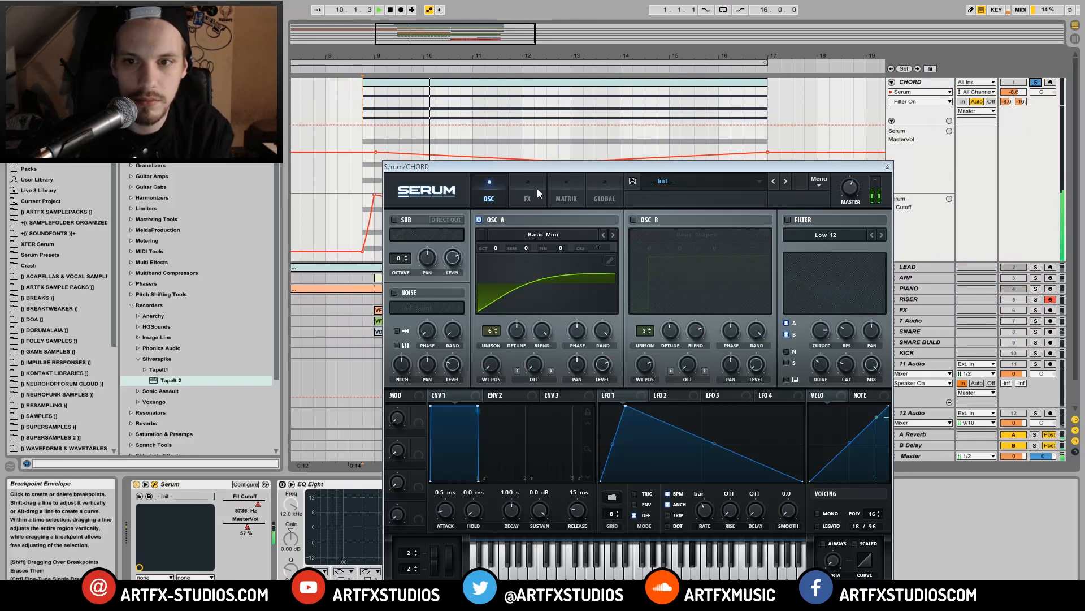
Check Serum's effects page and examine the chord notes in the CHORD track's MIDI clip.
left_click(531, 193)
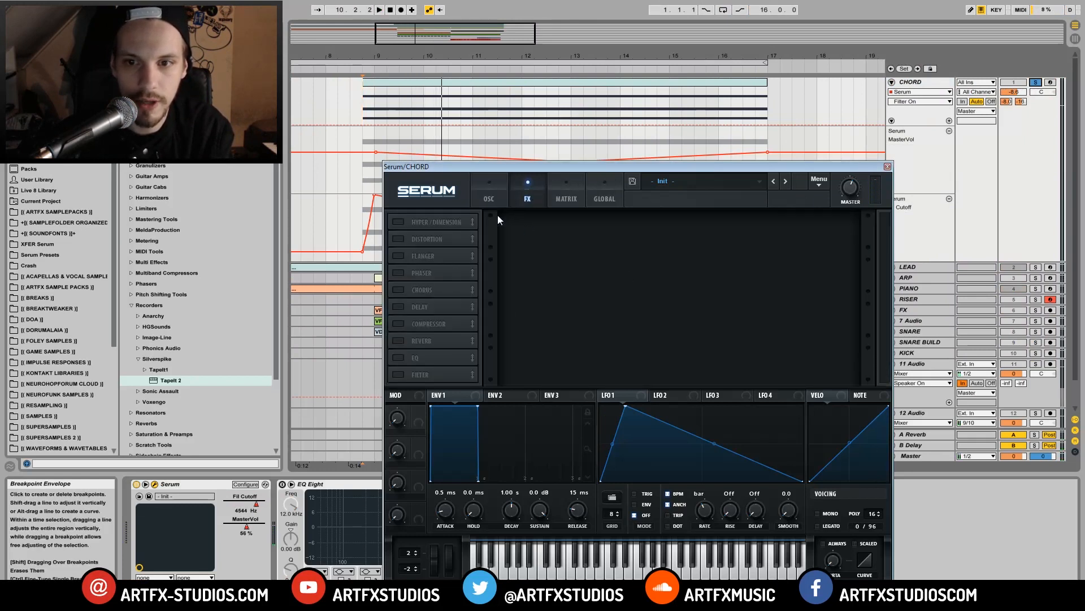
left_click(490, 195)
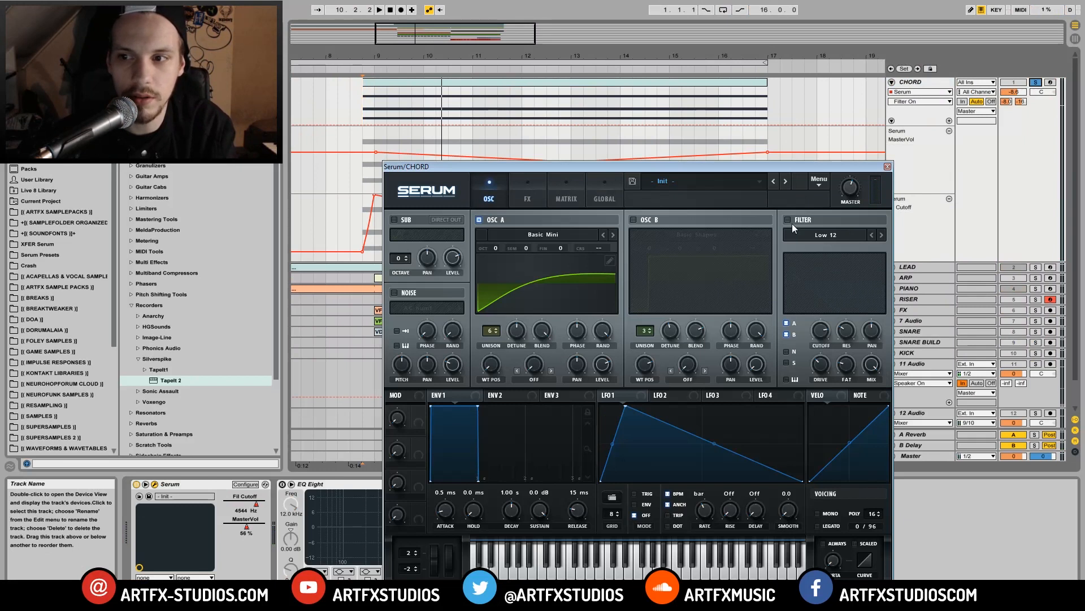
double_click(451, 83)
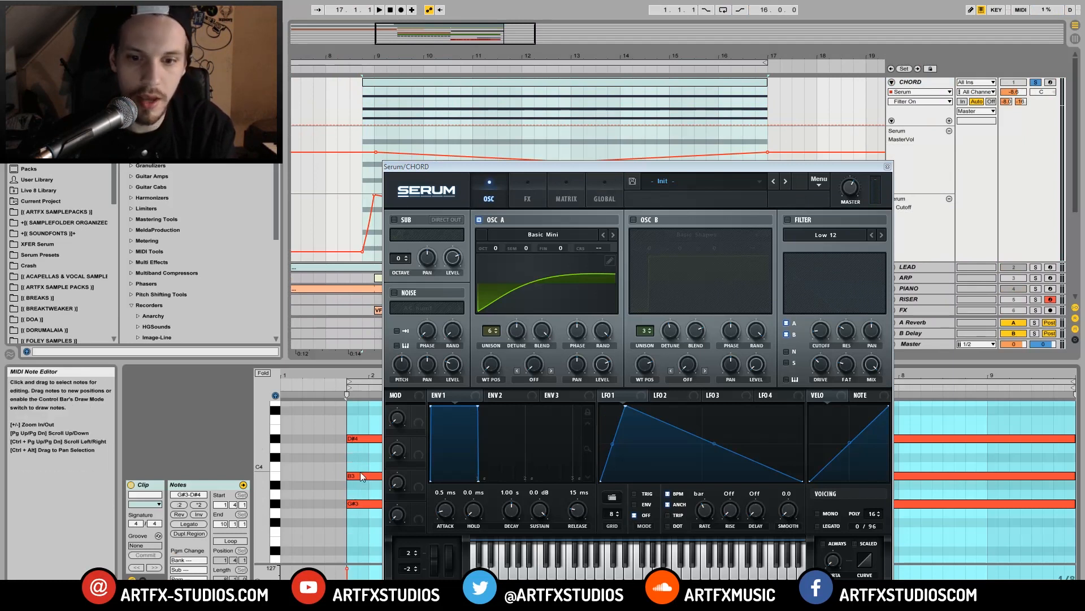
Turn Serum's filter back on and play the CHORD track from bar 8 to follow the Fil Cutoff automation.
left_click(787, 220)
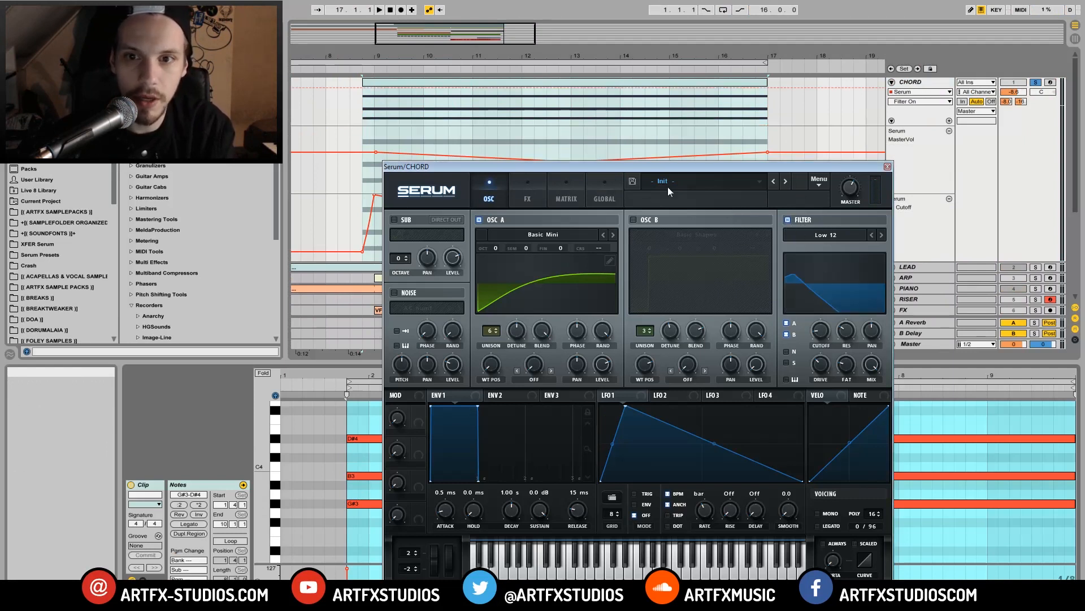
left_click_drag(667, 166, 645, 338)
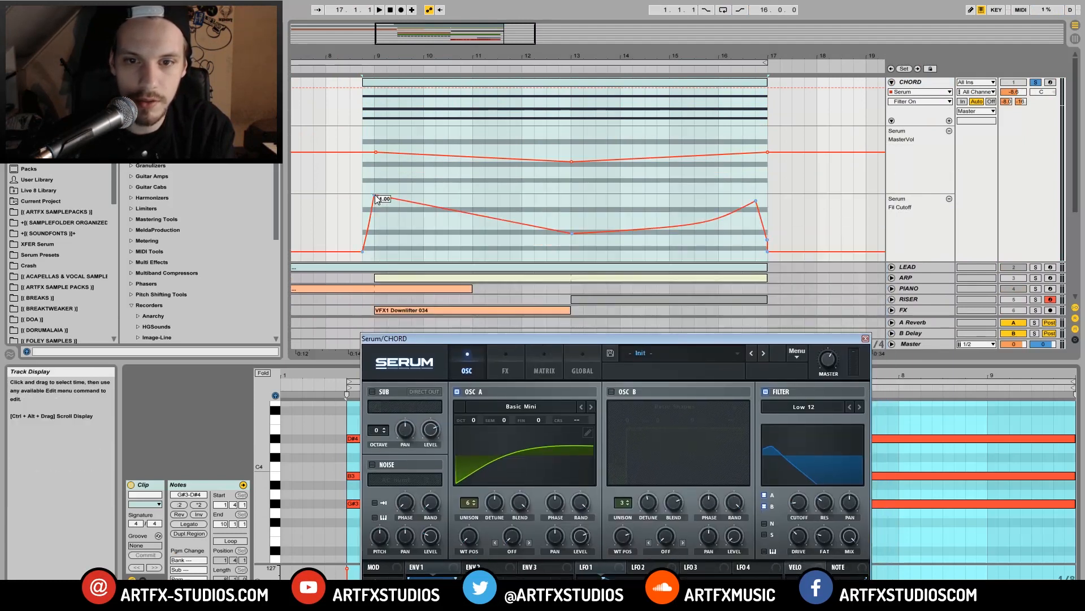
left_click(331, 220)
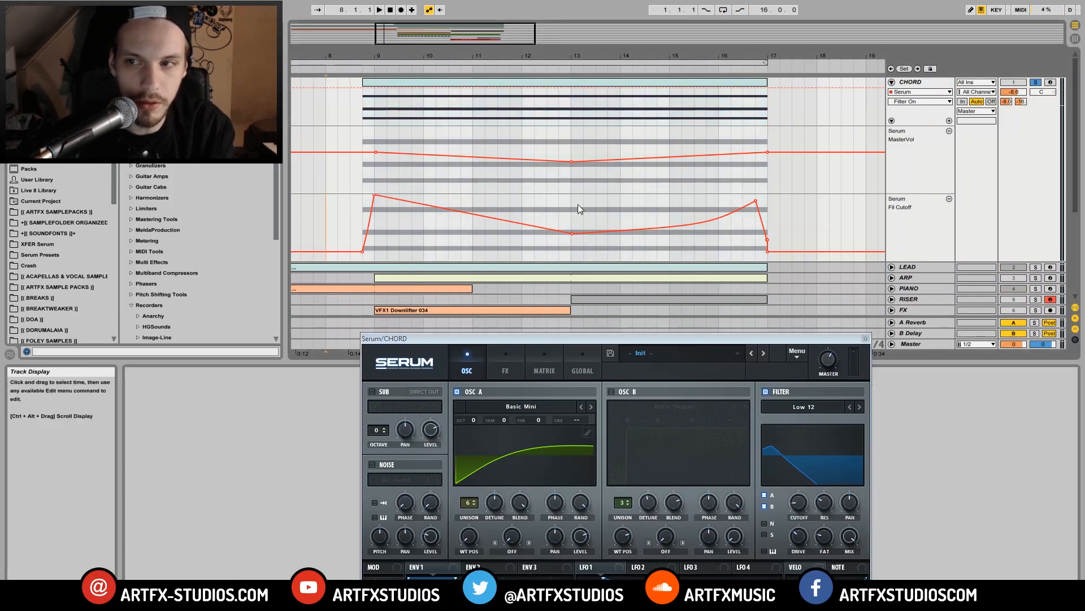
key("space")
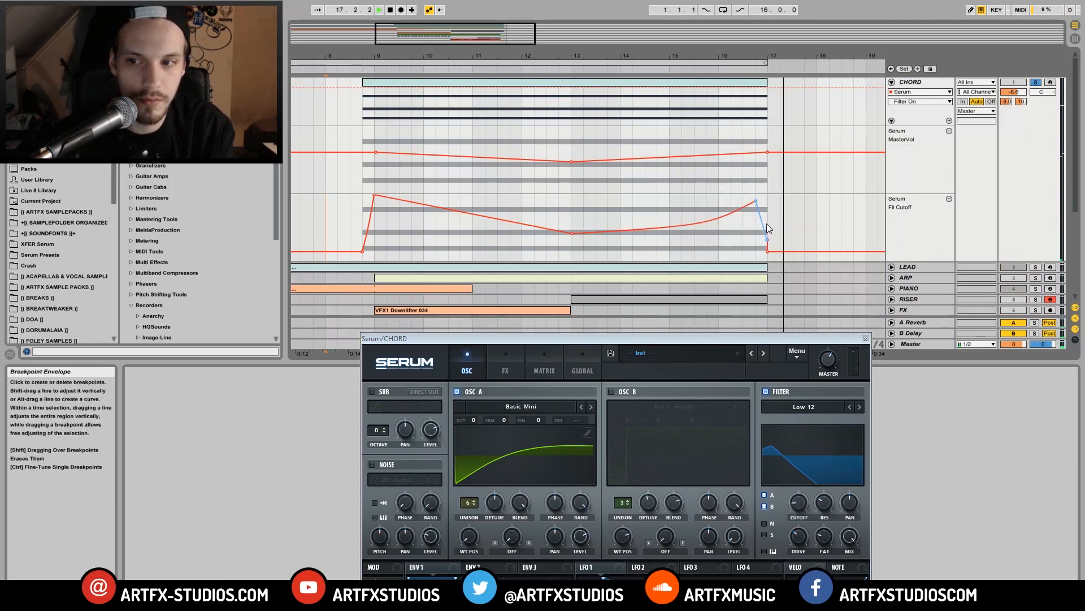
Bring the whole Serum window into view and examine oscillator A's unison detune and blend settings.
left_click_drag(716, 345, 720, 272)
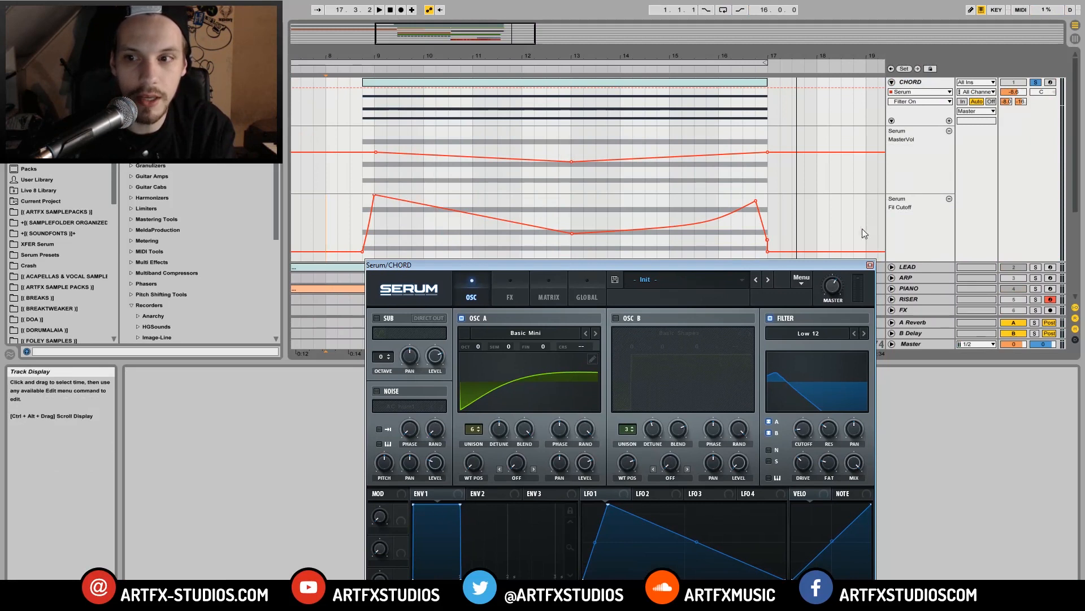
left_click_drag(693, 267, 693, 138)
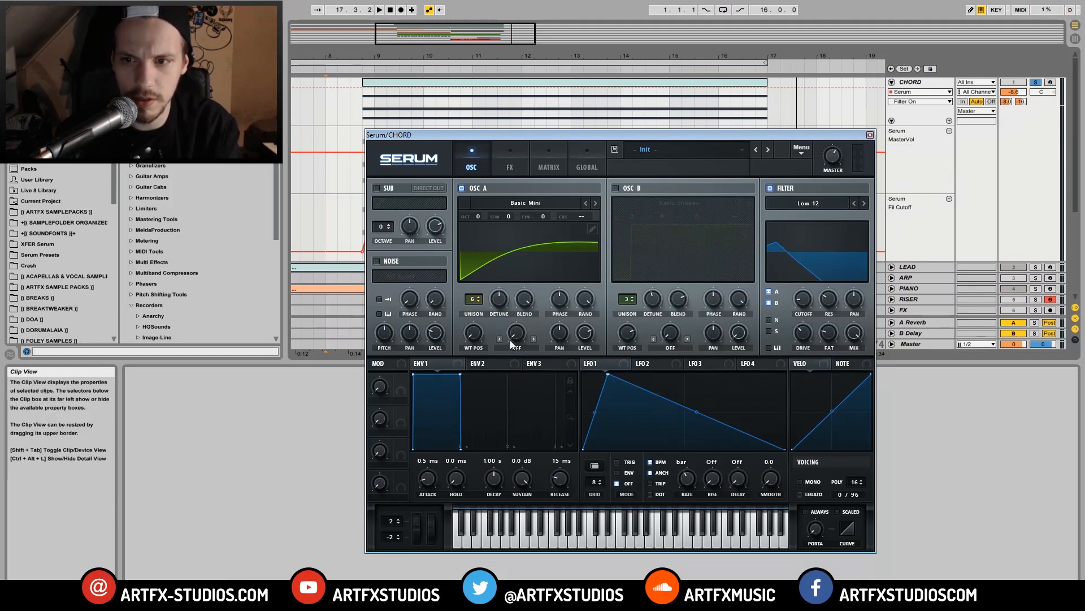
left_click(499, 304)
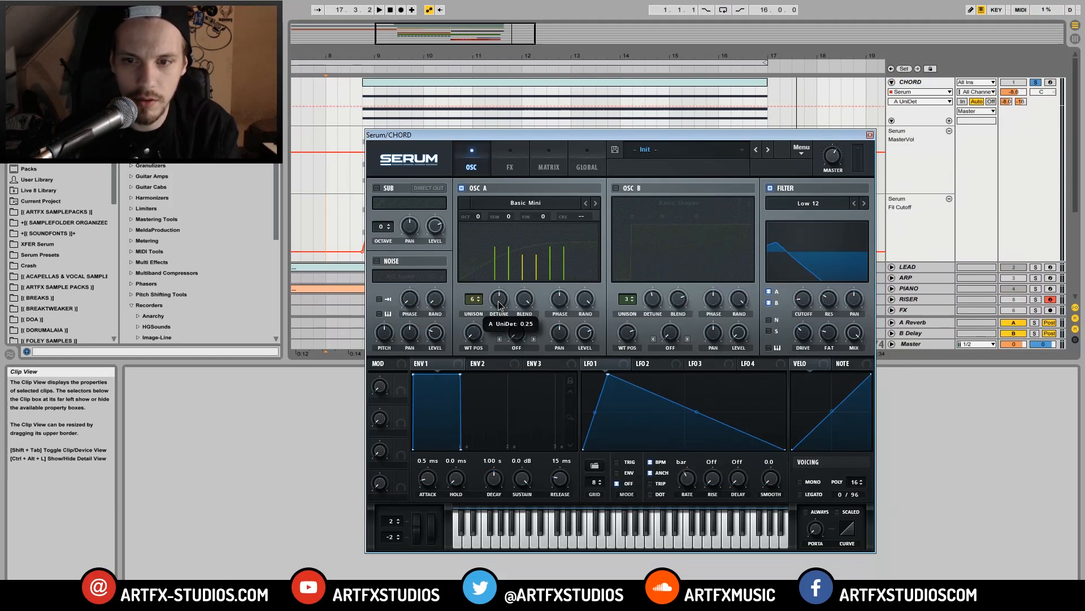
left_click(523, 302)
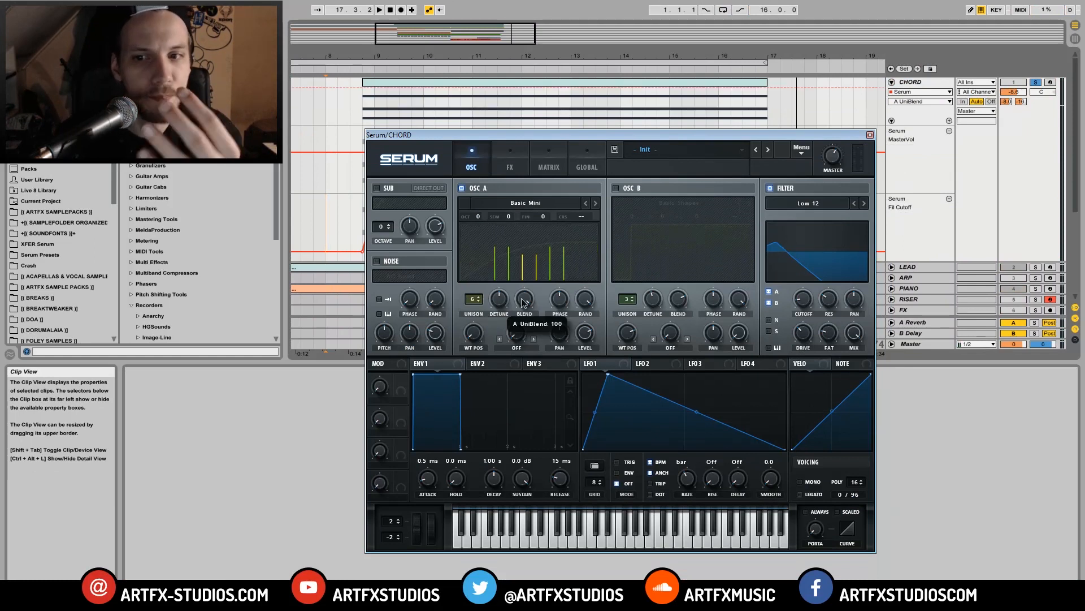
left_click(523, 302)
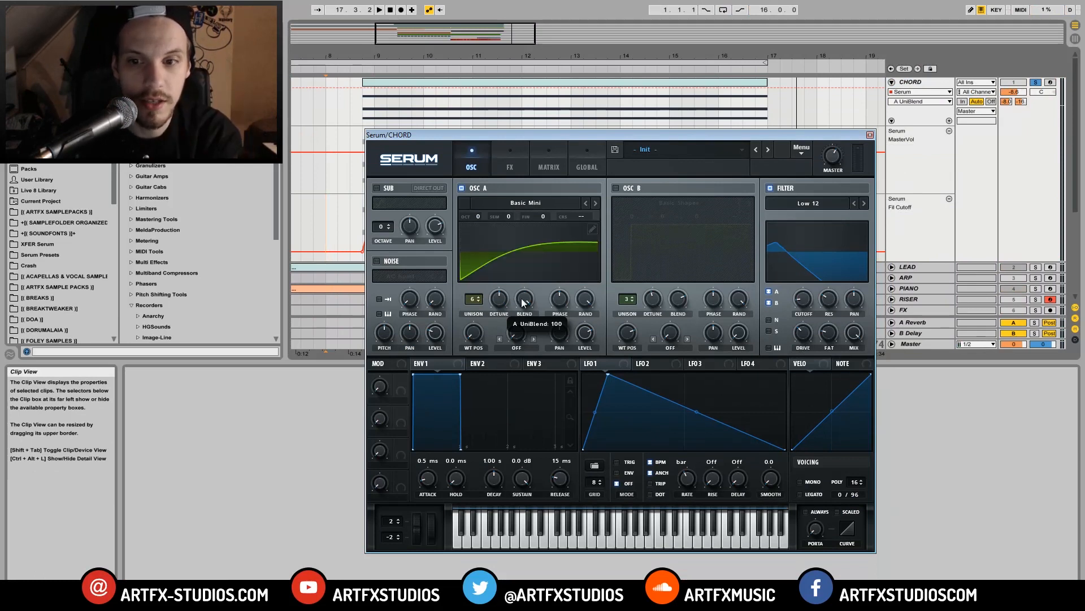
left_click(522, 303)
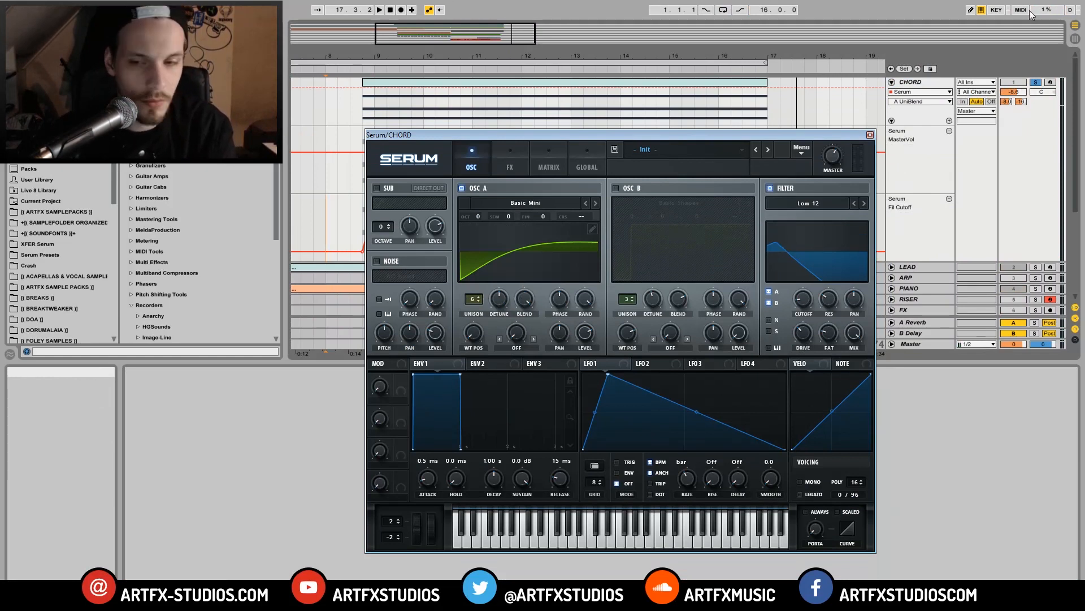
Close the Serum window, take CHORD out of solo and activate it alongside LEAD and PIANO.
left_click(870, 135)
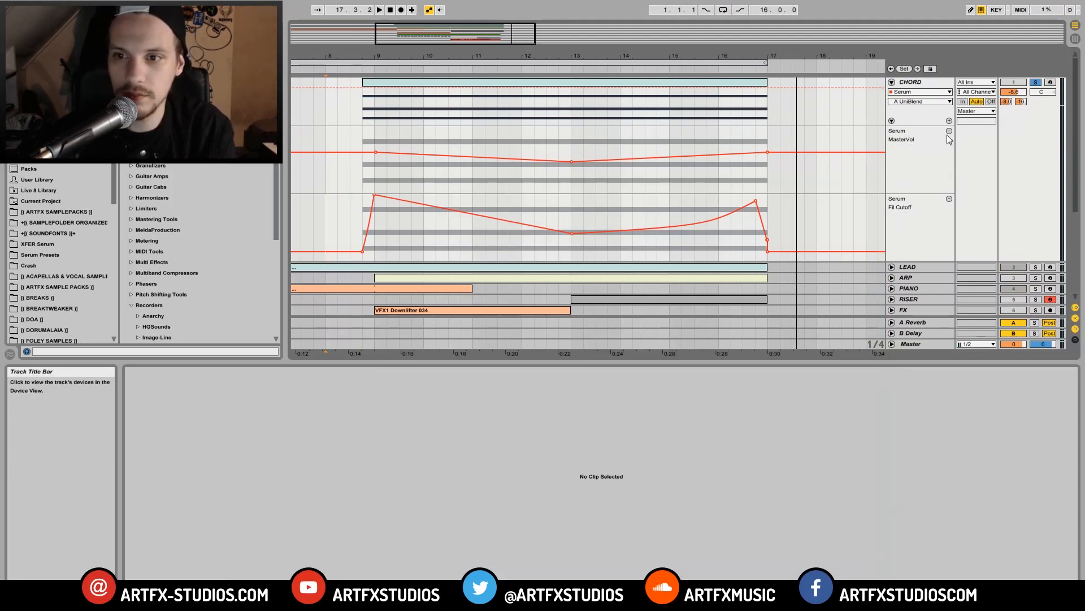
left_click(1036, 82)
left_click(1014, 82)
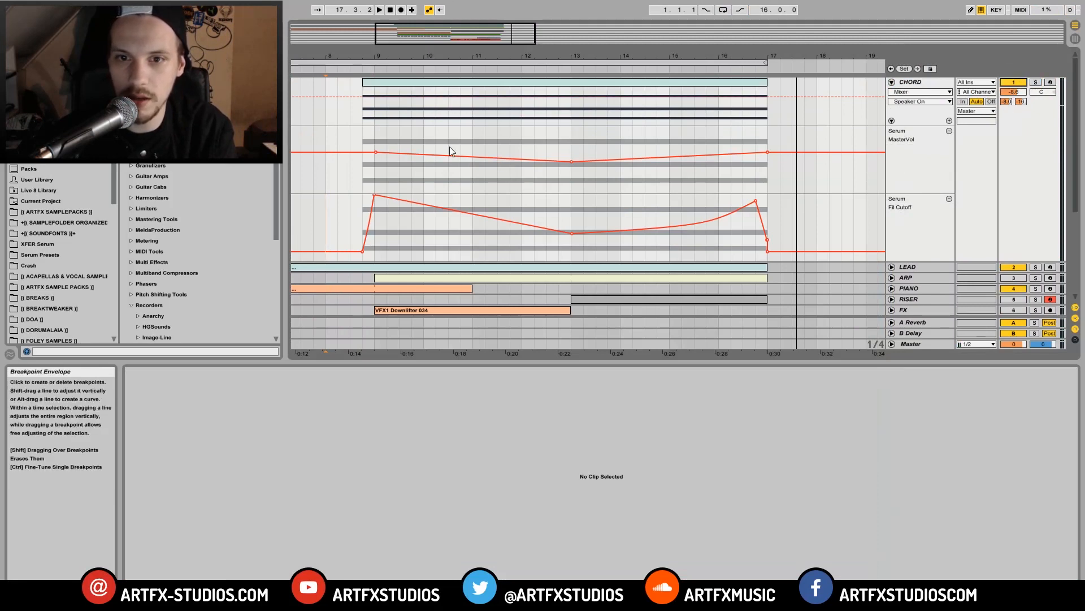
Play CHORD, LEAD and PIANO together from bar 5, and collapse the CHORD track when finished listening.
left_click_drag(341, 60, 347, 17)
left_click(338, 90)
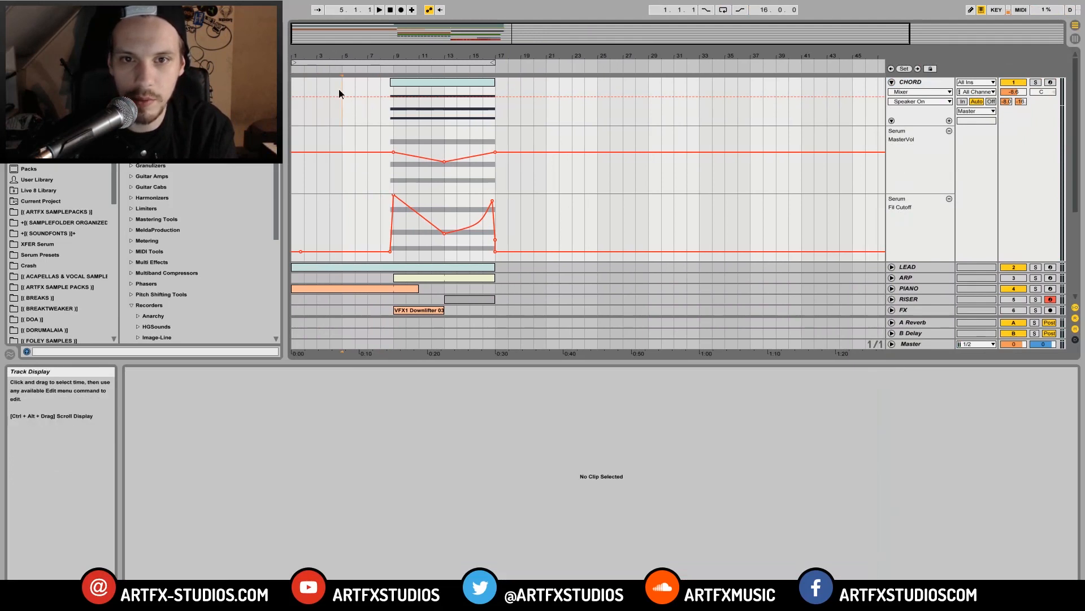
key("space")
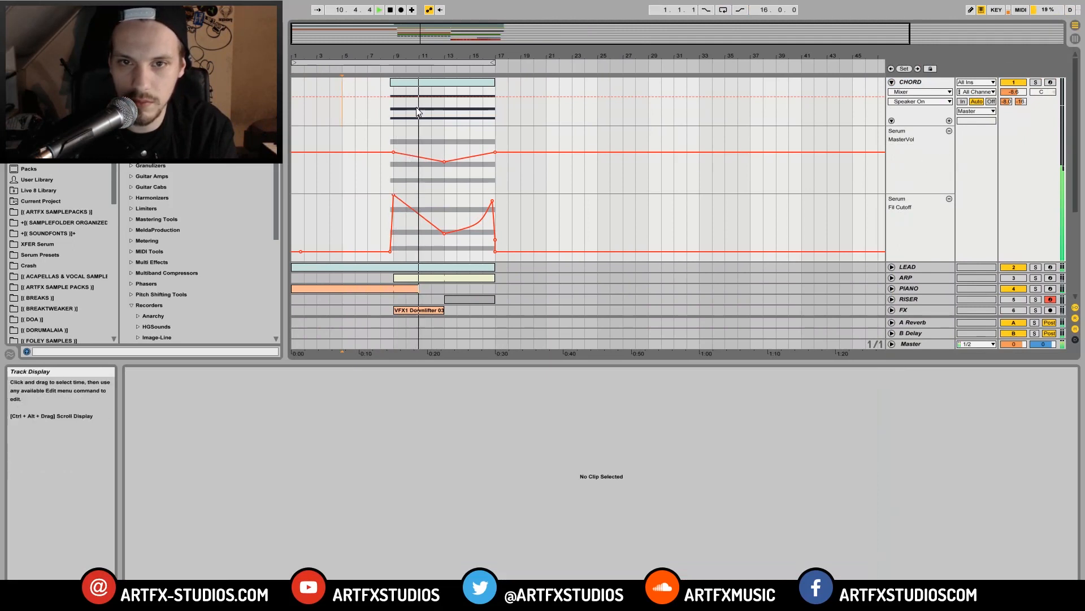
key("space")
mouse_move(393, 55)
left_mouse_down()
mouse_move(393, 80)
mouse_move(393, 45)
left_mouse_up()
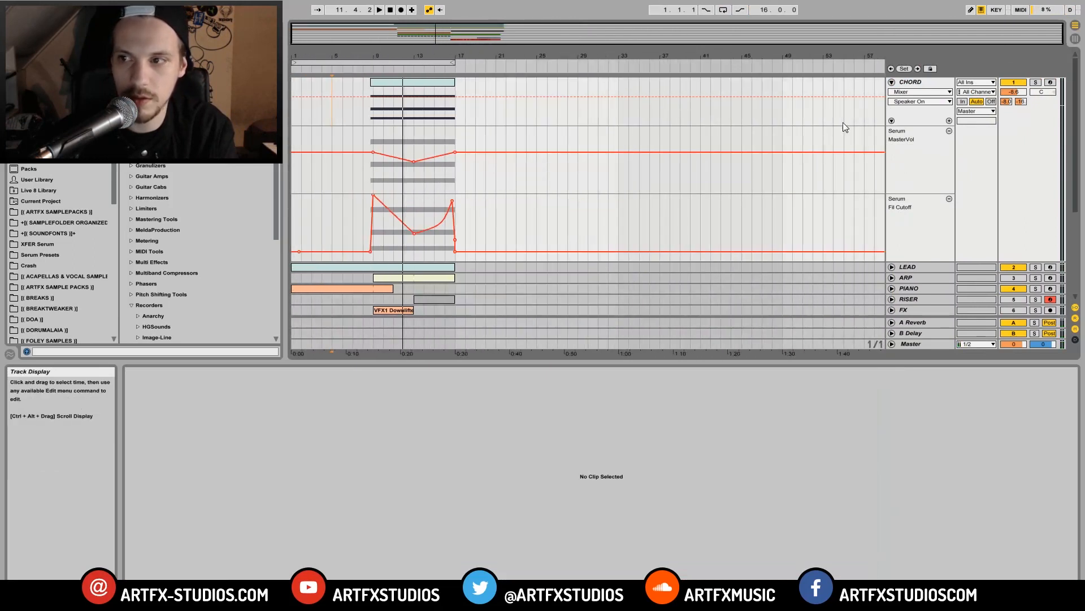
left_click(892, 82)
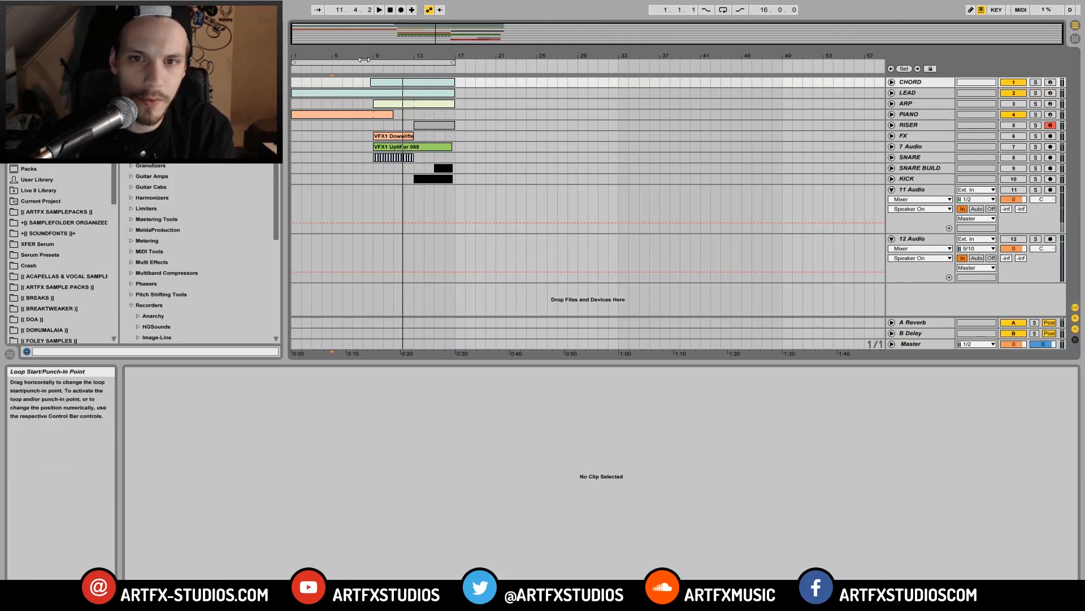
Open the MIDI clip on the ARP track, unfold the track and solo it.
left_click(375, 106)
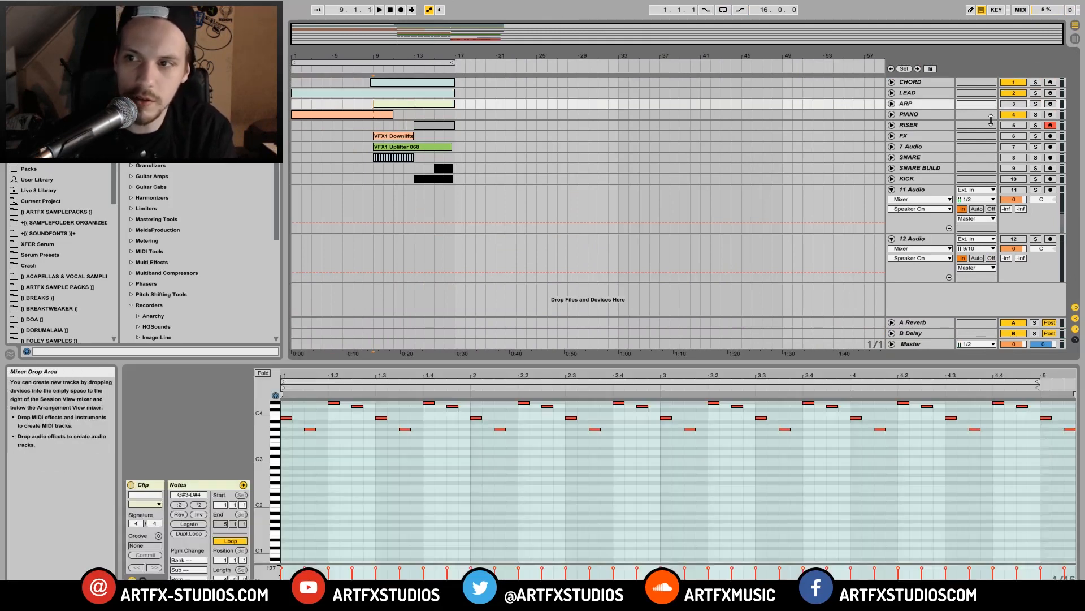
left_click(892, 104)
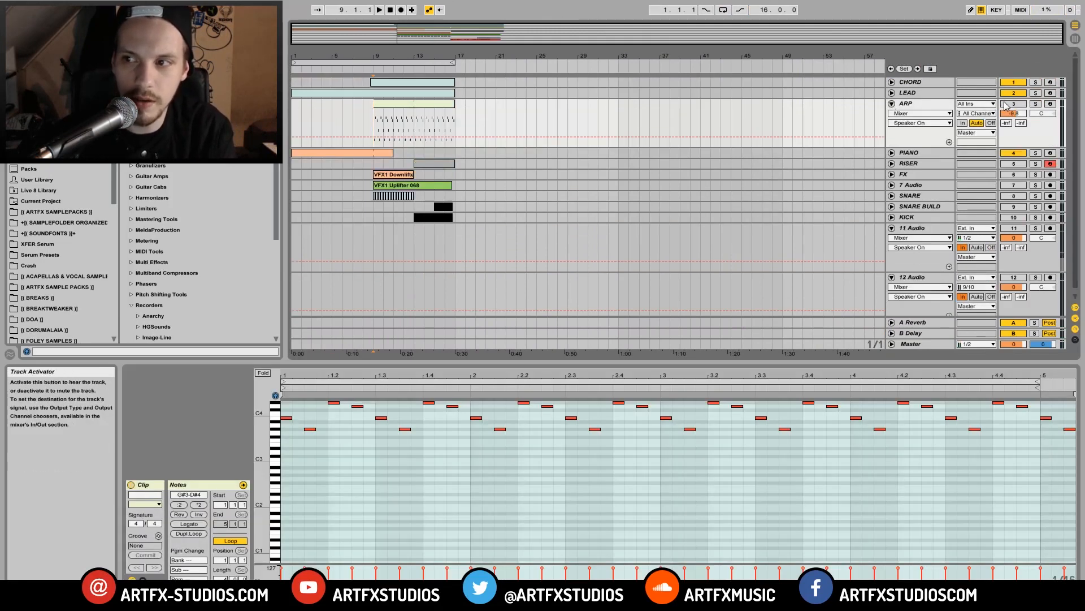
left_click(1036, 104)
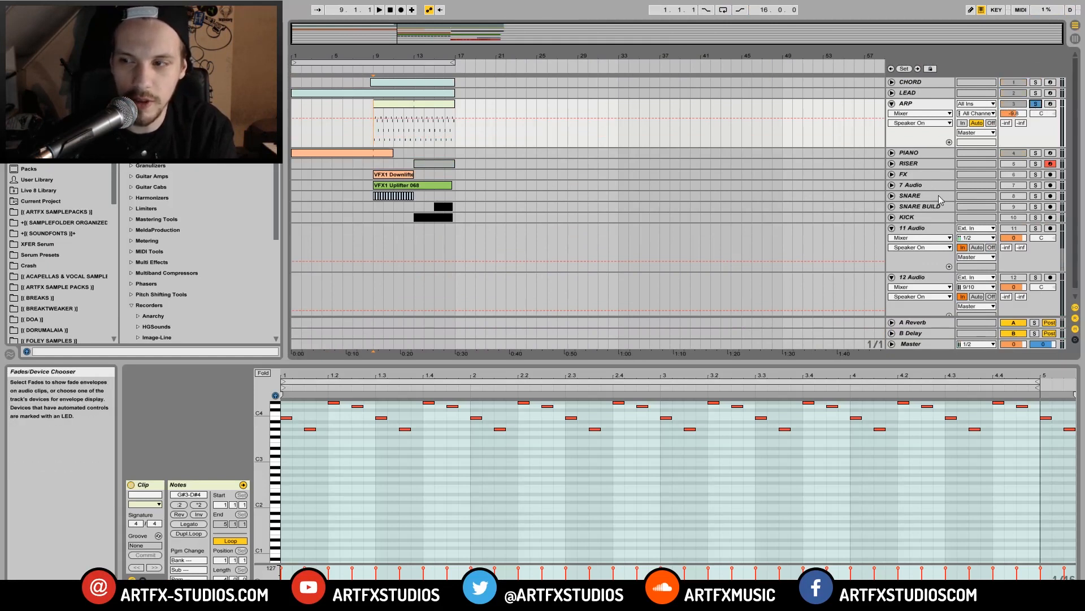
Bypass the Auto Filter on the ARP track and play the unfiltered arpeggio from bar 9.
key("shift+Tab")
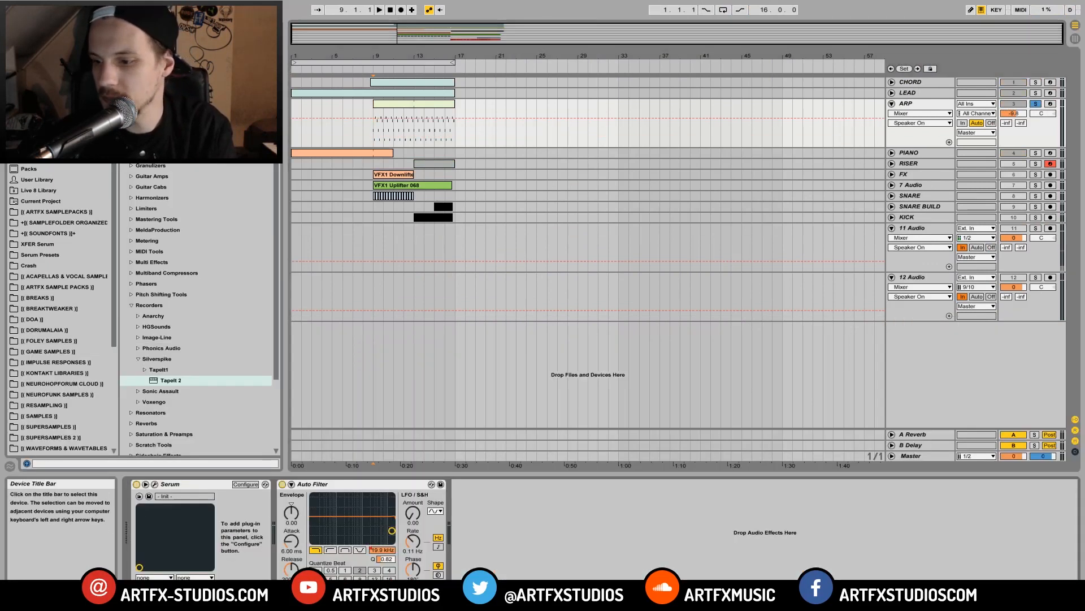
left_click(282, 484)
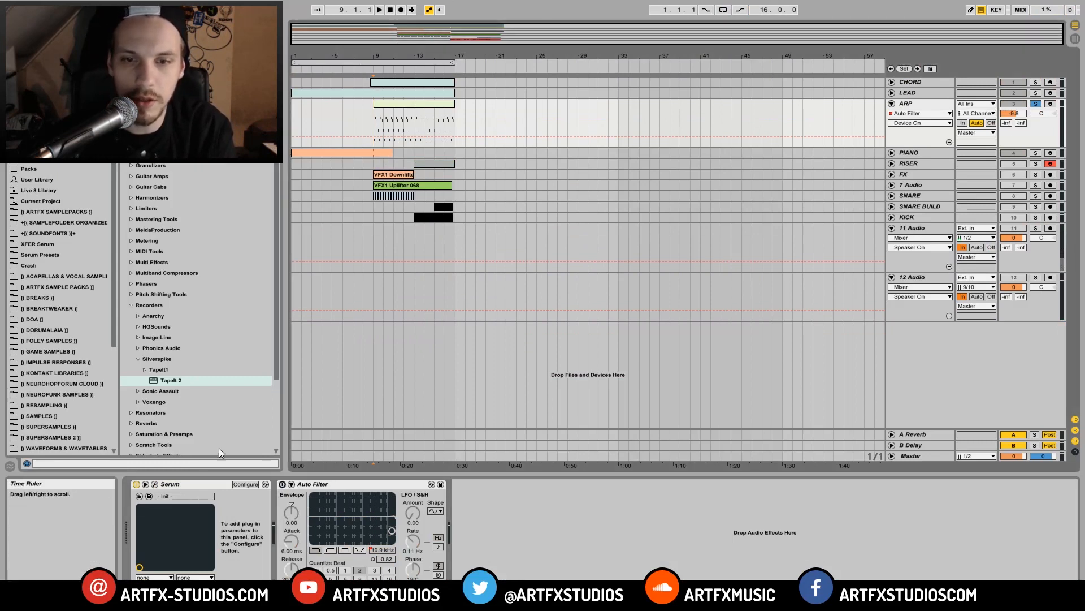
key("space")
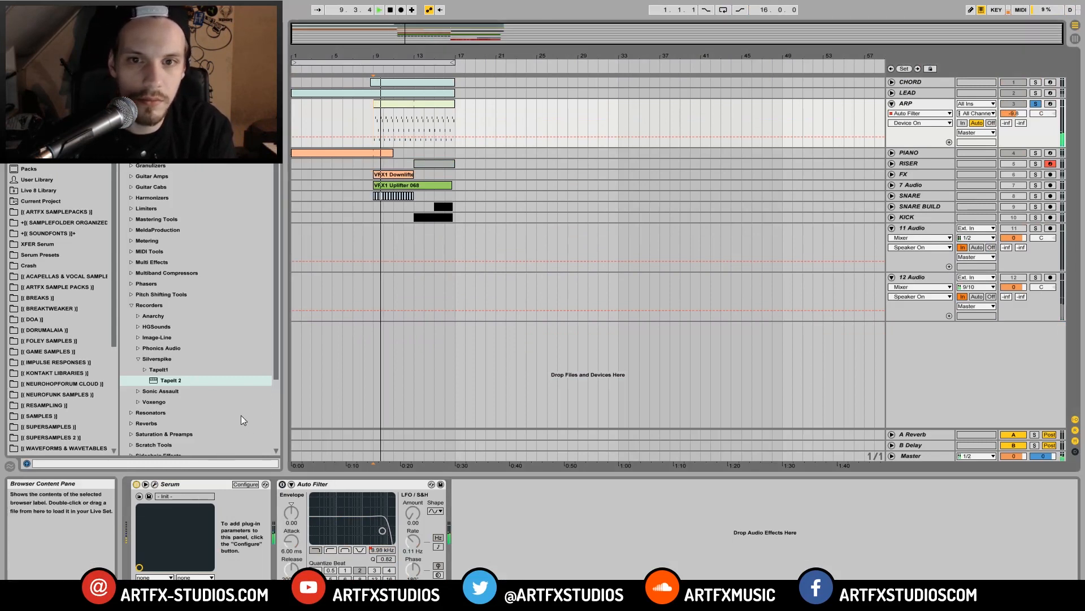
Examine the arpeggio's note pattern in the ARP clip, highlight its first four-note group and play the clip from bar 9.
double_click(394, 104)
left_click_drag(261, 430, 286, 492)
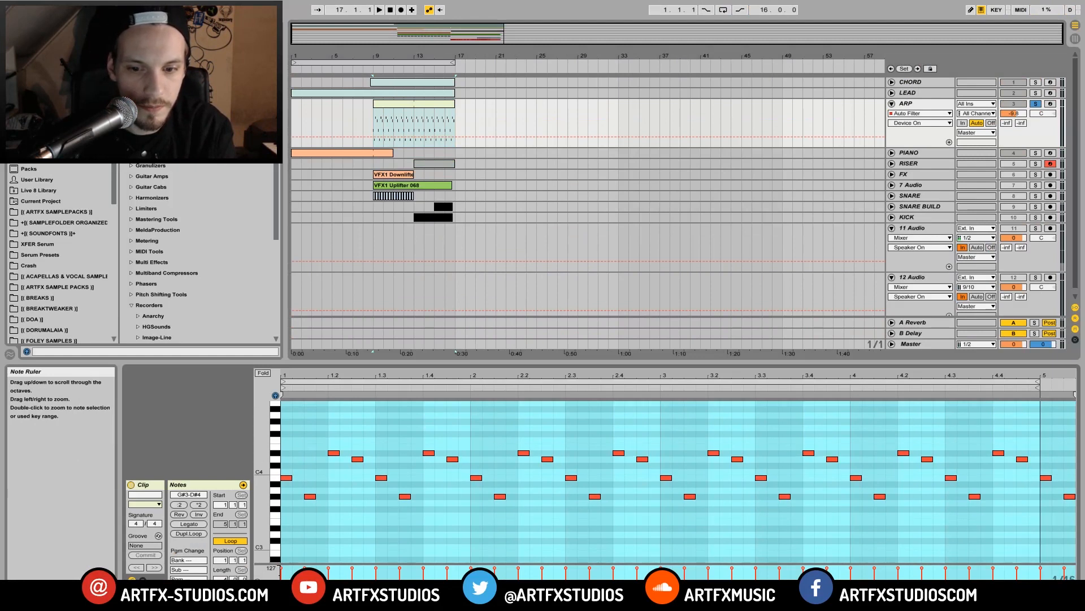
left_click(286, 480)
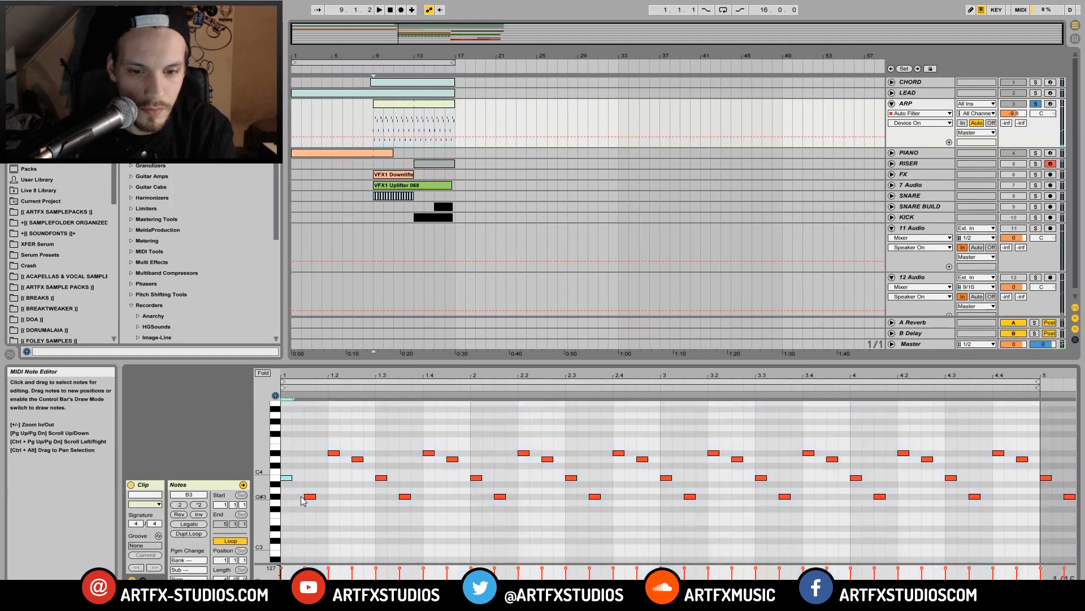
left_click(334, 453)
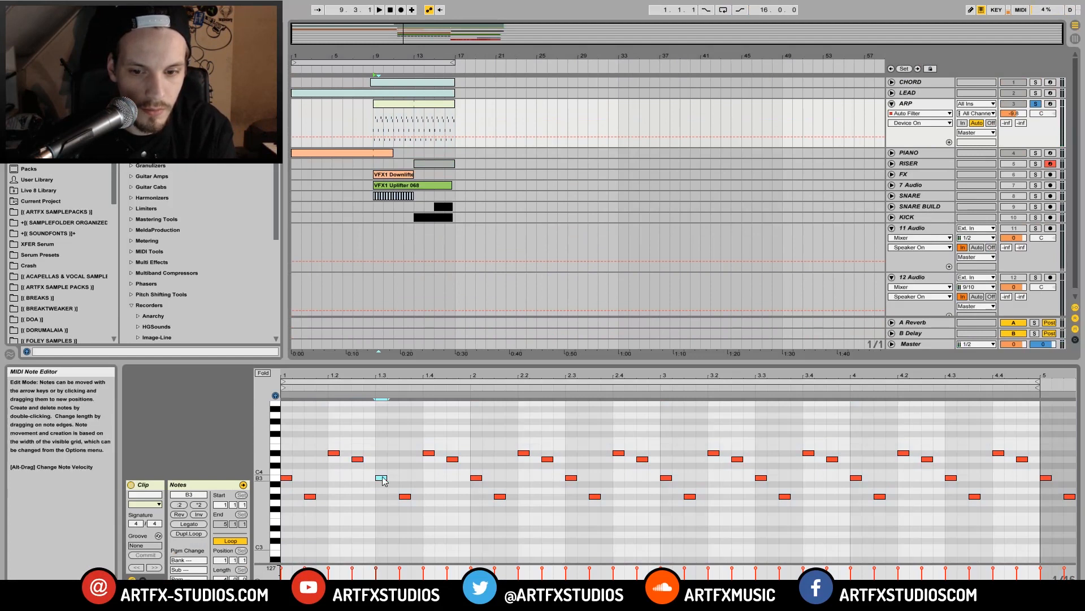
left_click(429, 454)
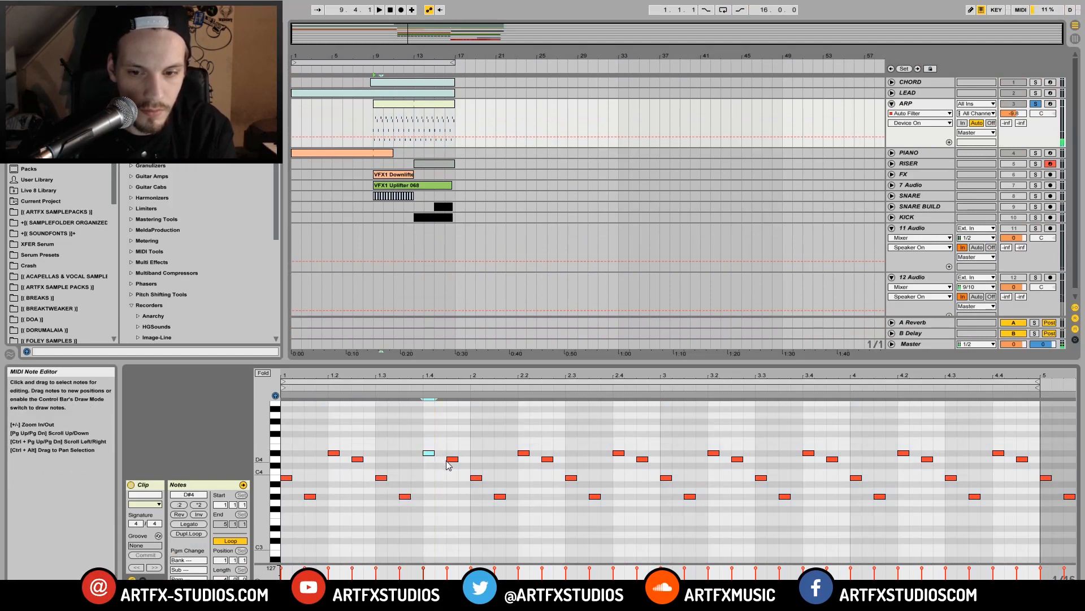
left_click_drag(286, 428, 374, 527)
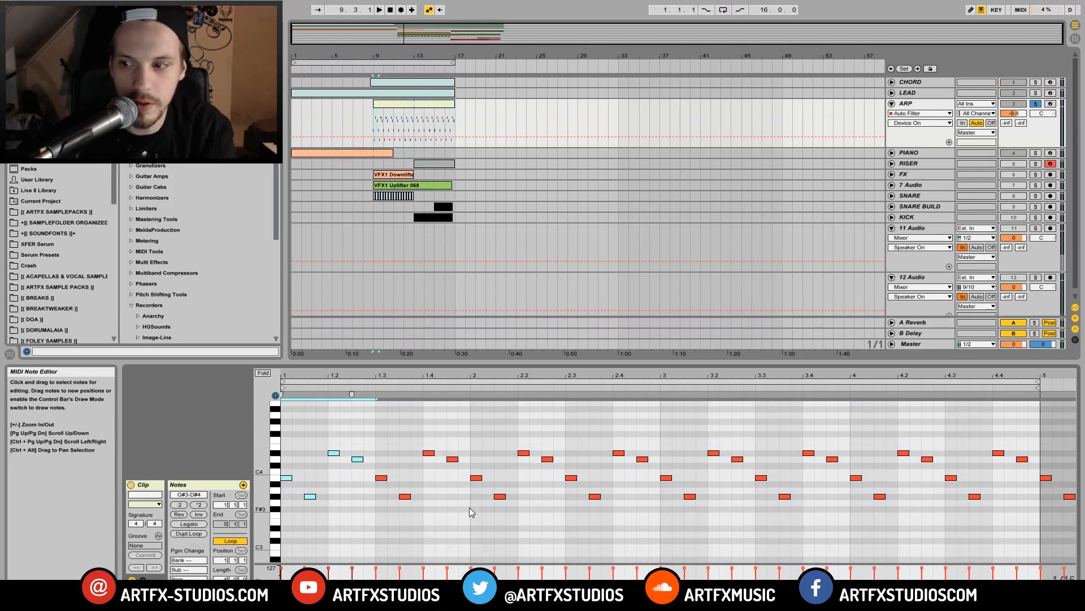
key("space")
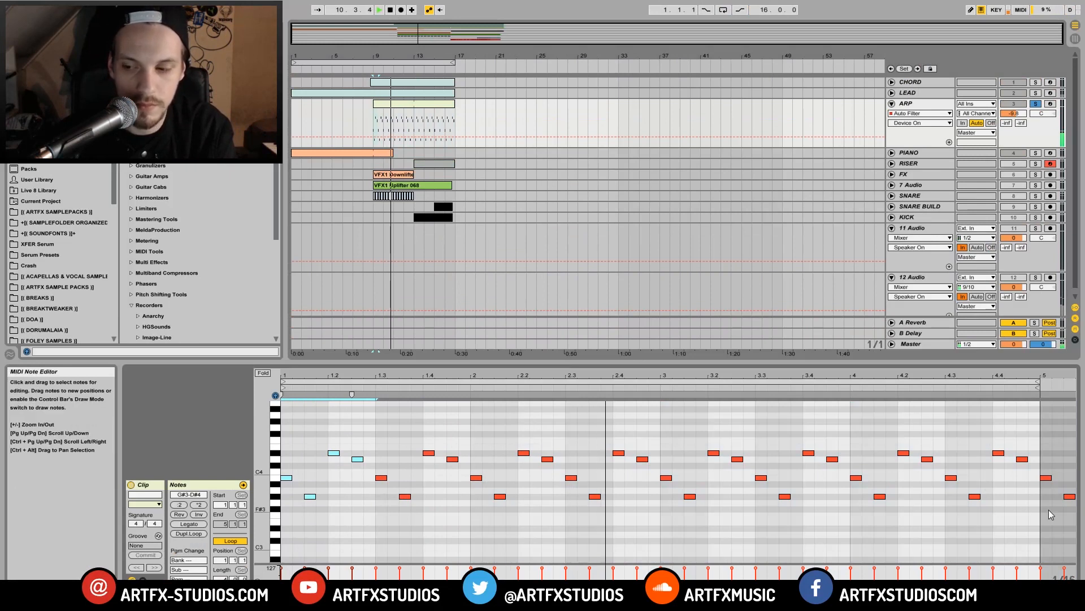
key("space")
Turn the ARP track's Auto Filter back on, display its Frequency automation and play the falling cutoff from bar 9.
left_click(1026, 601)
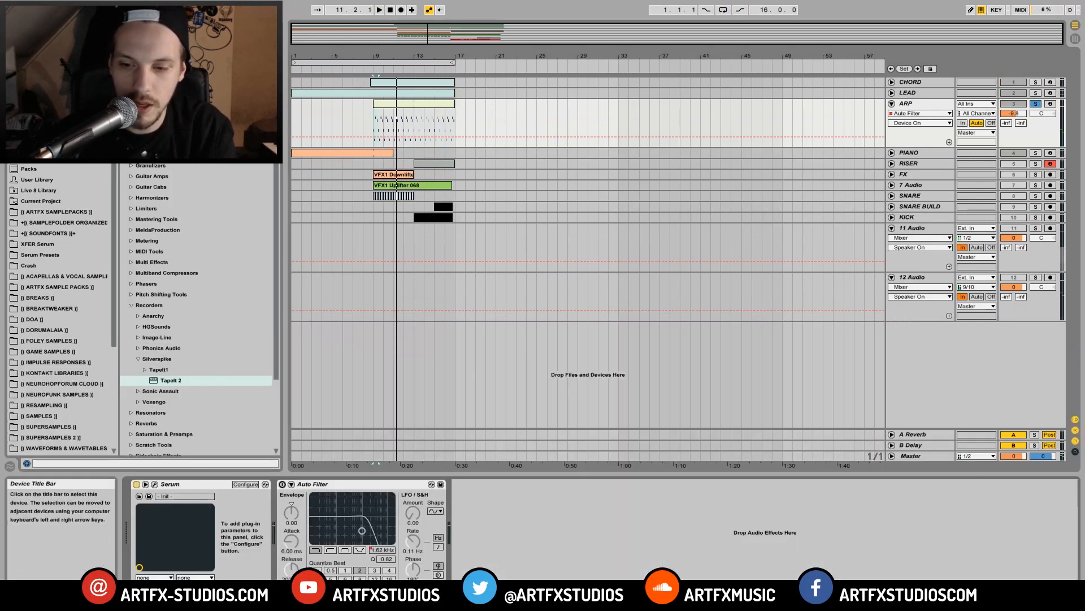
left_click(282, 484)
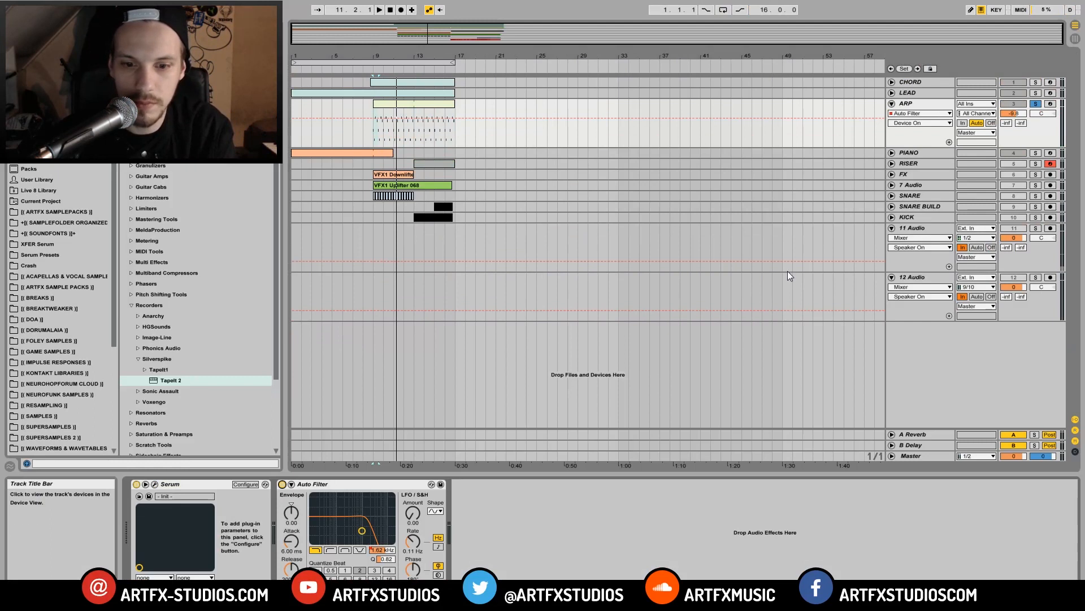
left_click(389, 551)
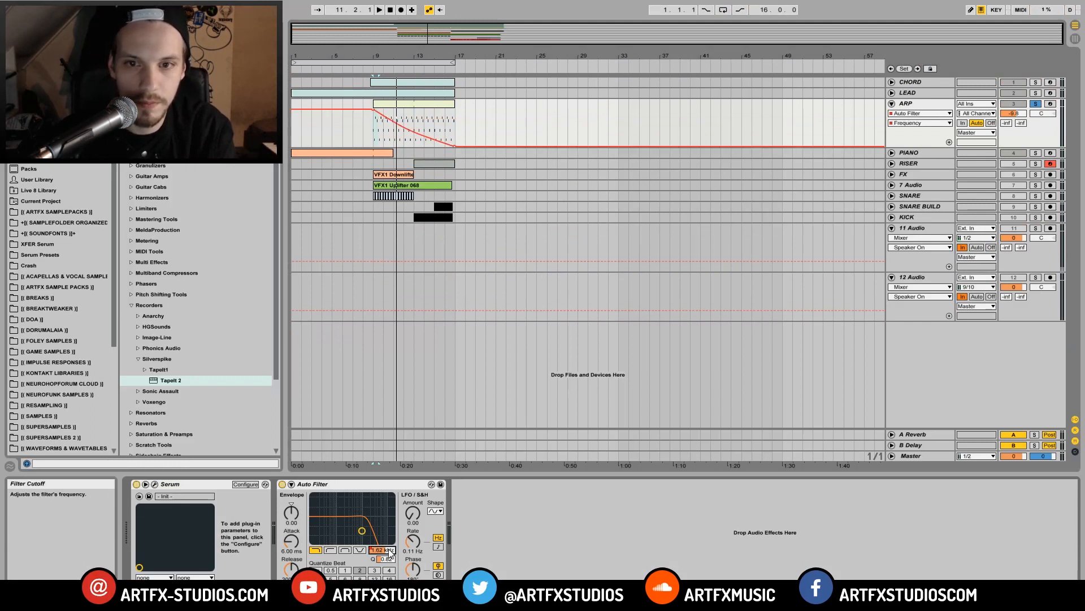
left_click(372, 127)
key("space")
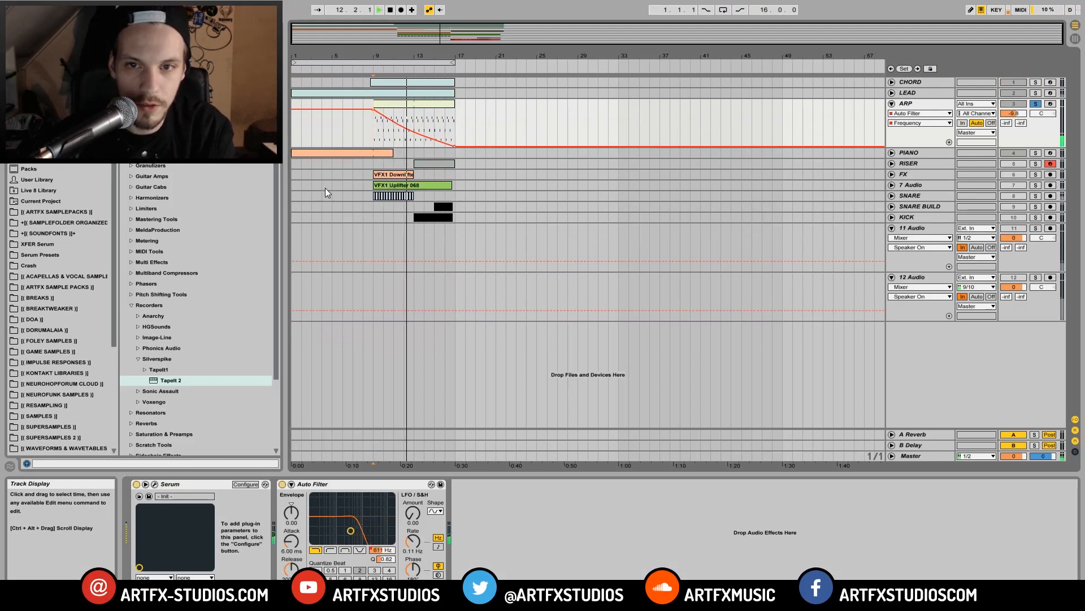
Collapse ARP, take it out of solo and activate it, and play it with CHORD, LEAD and PIANO from bar 7.
left_click(891, 104)
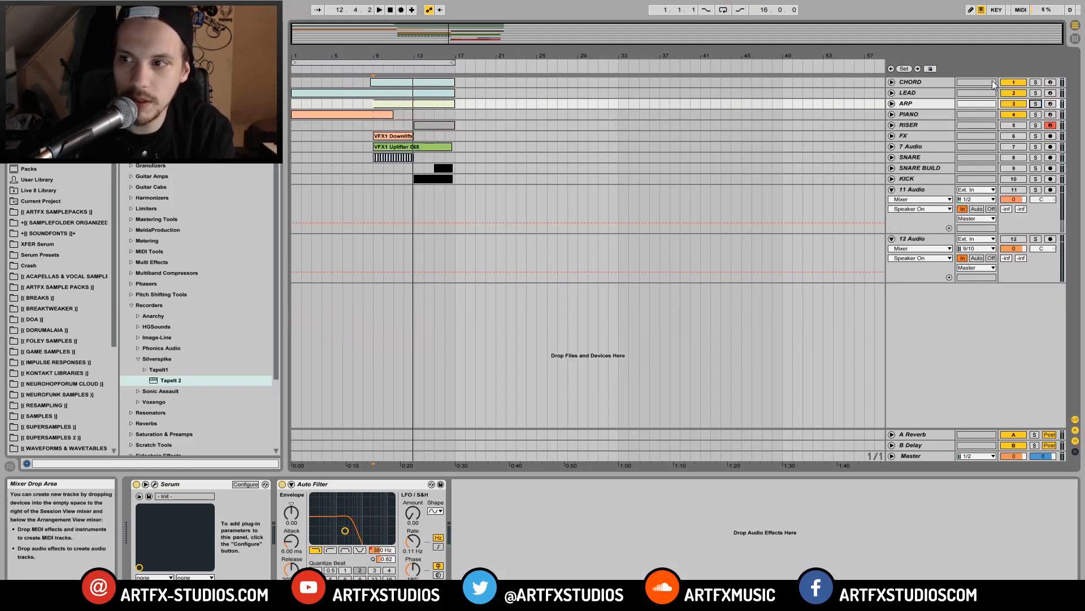
left_click(365, 83)
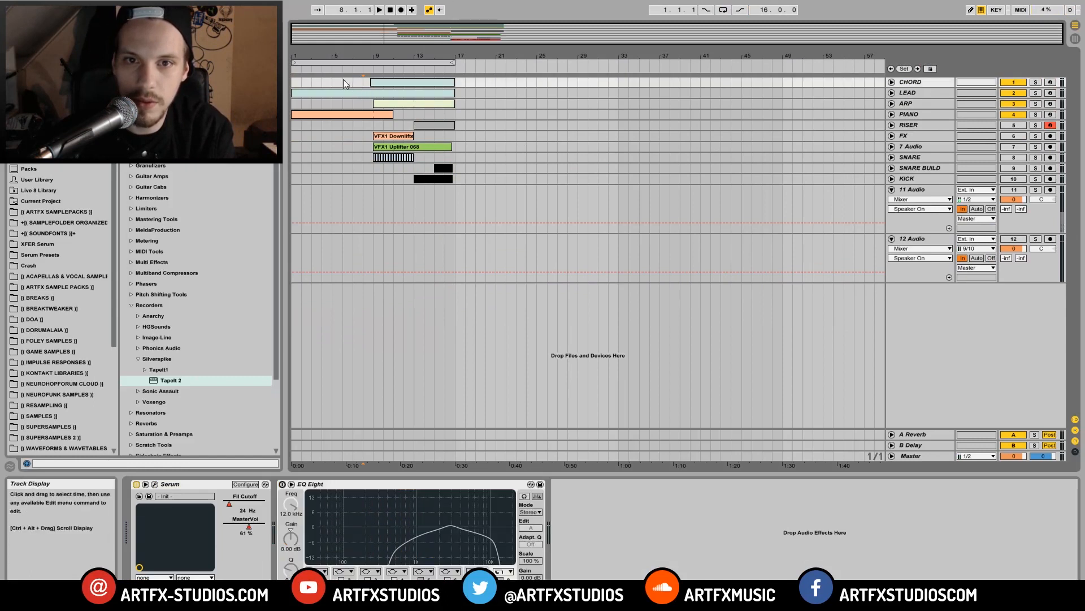
left_click(351, 83)
key("space")
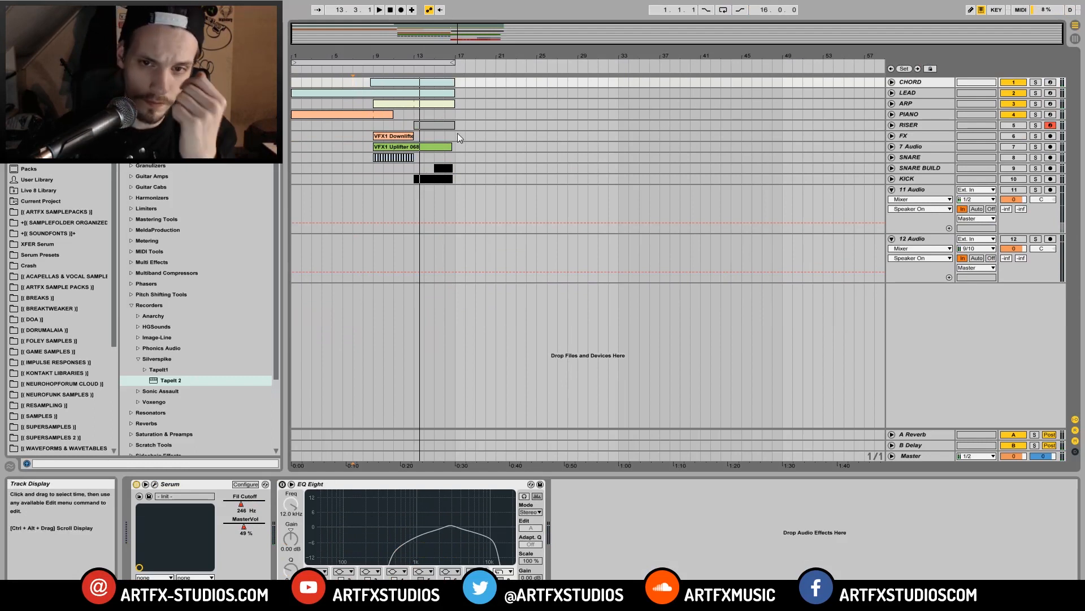
Unfold the RISER track, activate it and bring up its MIDI clip.
left_click(923, 124)
left_click(892, 125)
left_click(1015, 125)
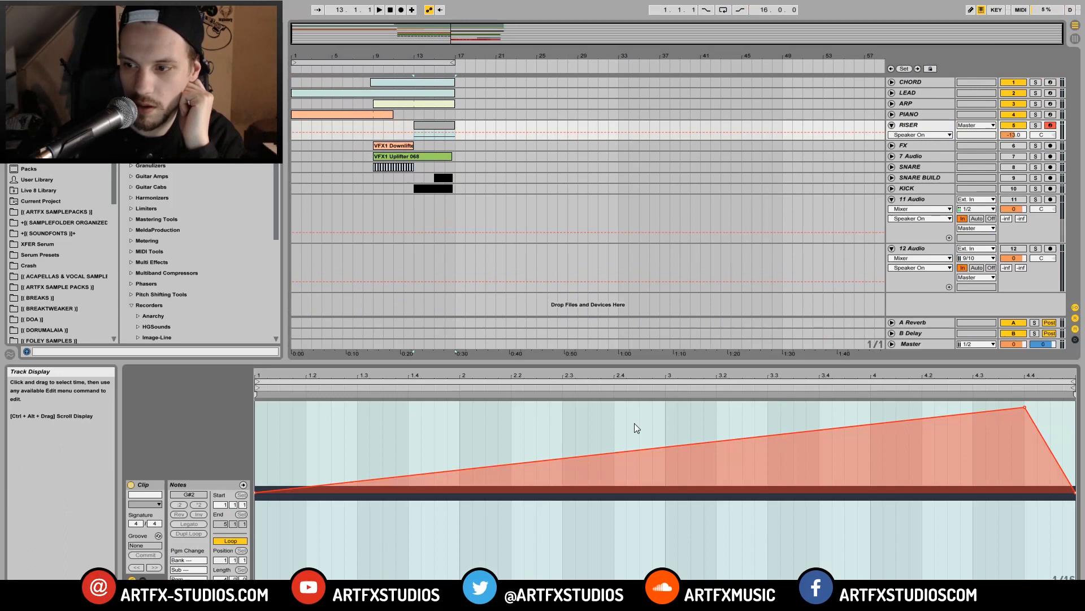
Show the RISER clip's Envelopes box and examine its MIDI Ctrl Pitch Bend envelope.
left_click(421, 430)
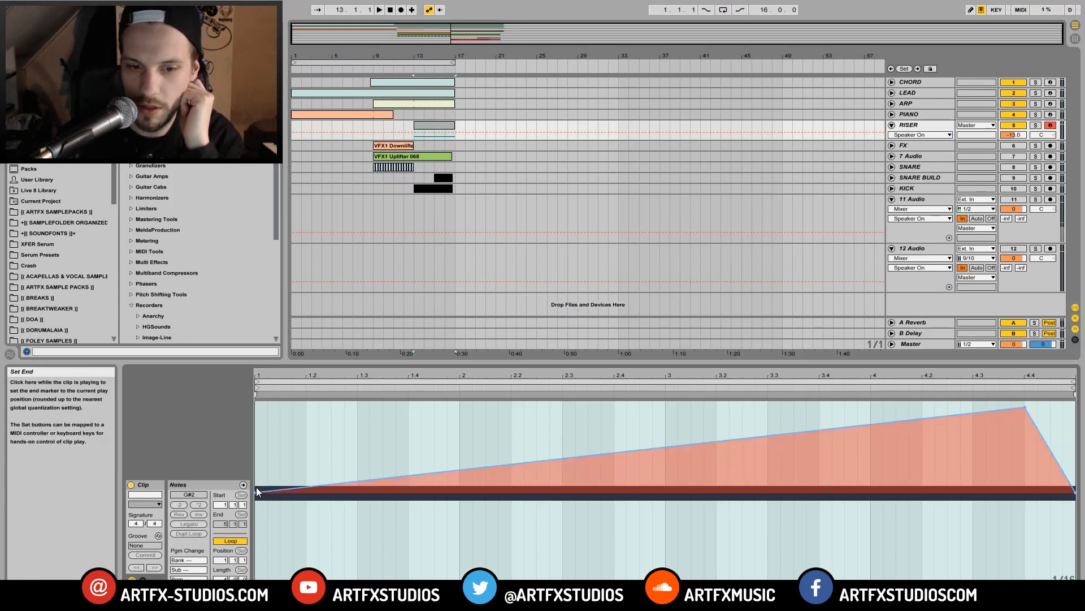
left_click(260, 441)
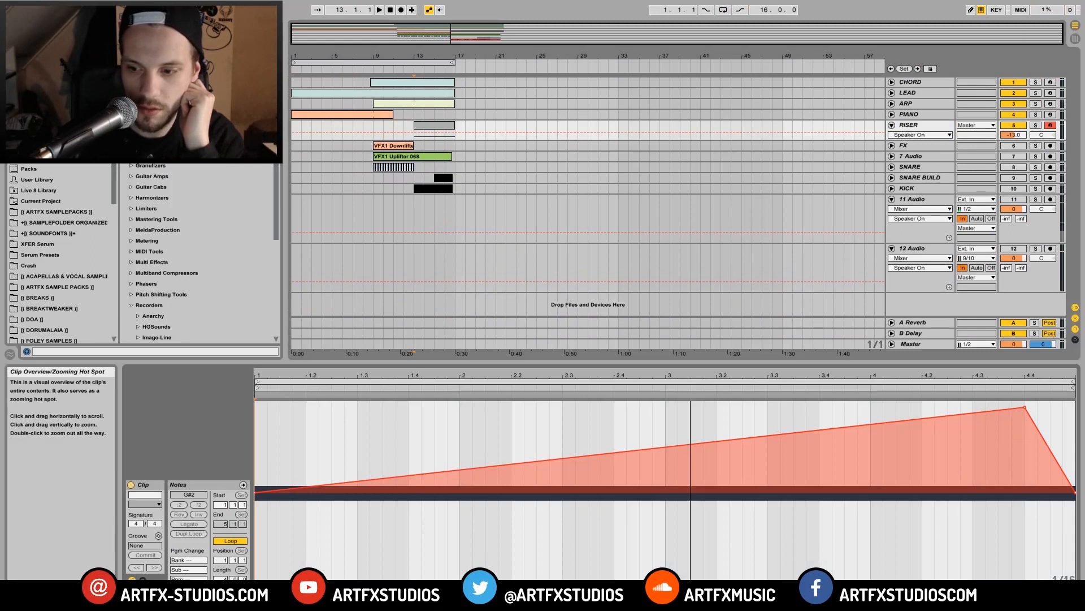
left_click(243, 484)
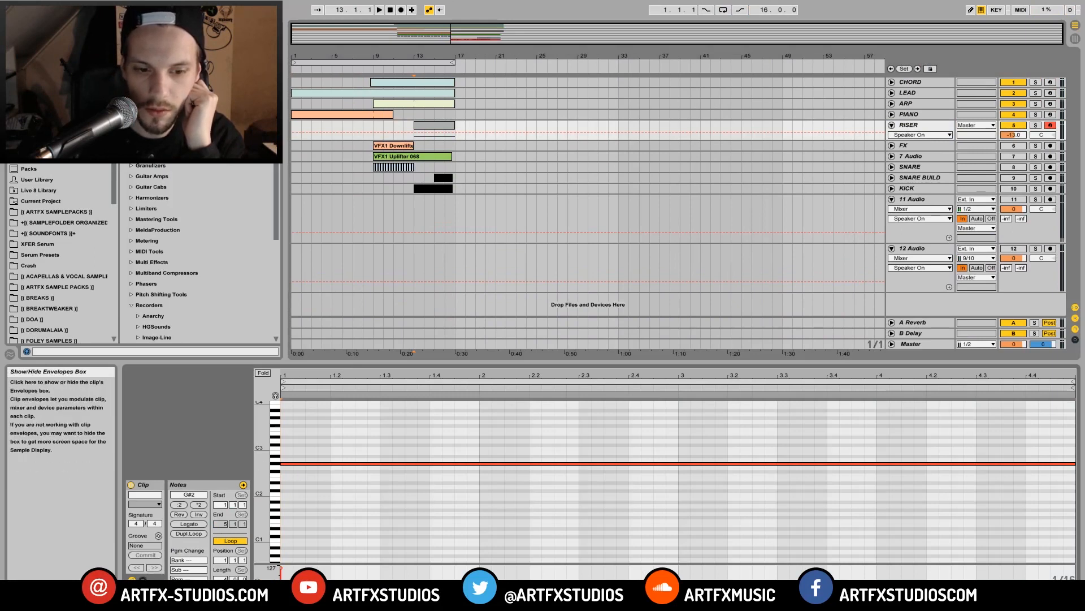
left_click(142, 580)
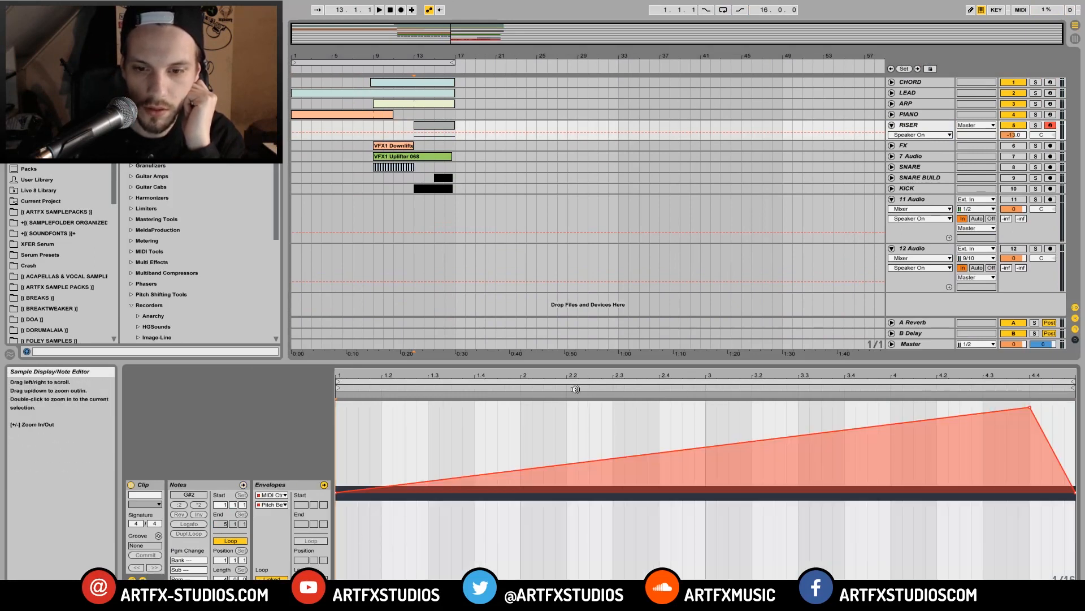
Solo the RISER track and enlarge its lane until both the device and automation choosers are available.
left_click(1036, 125)
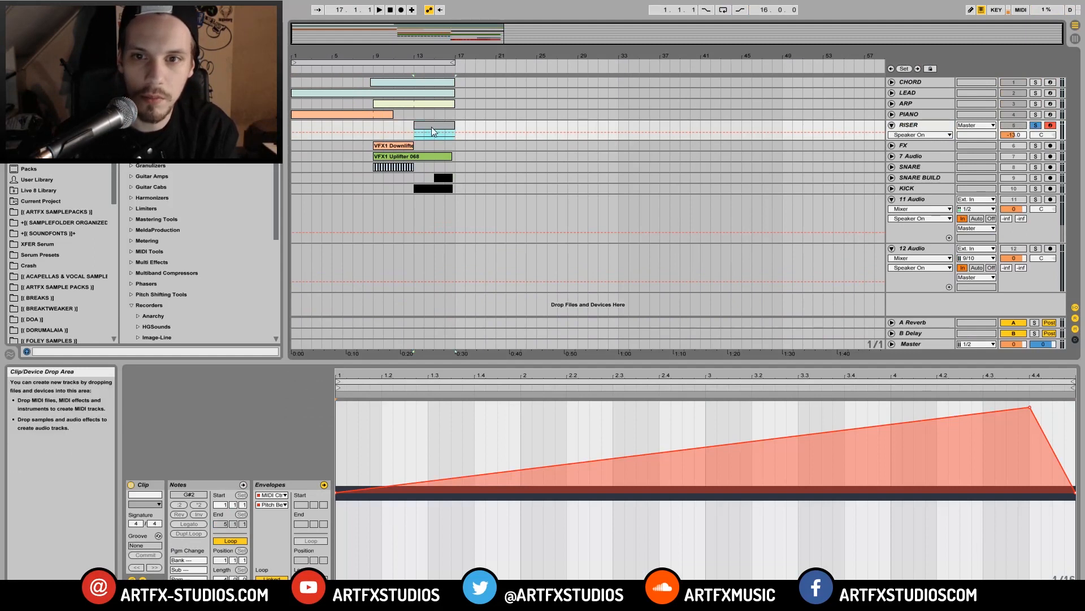
left_click(918, 134)
left_click(916, 144)
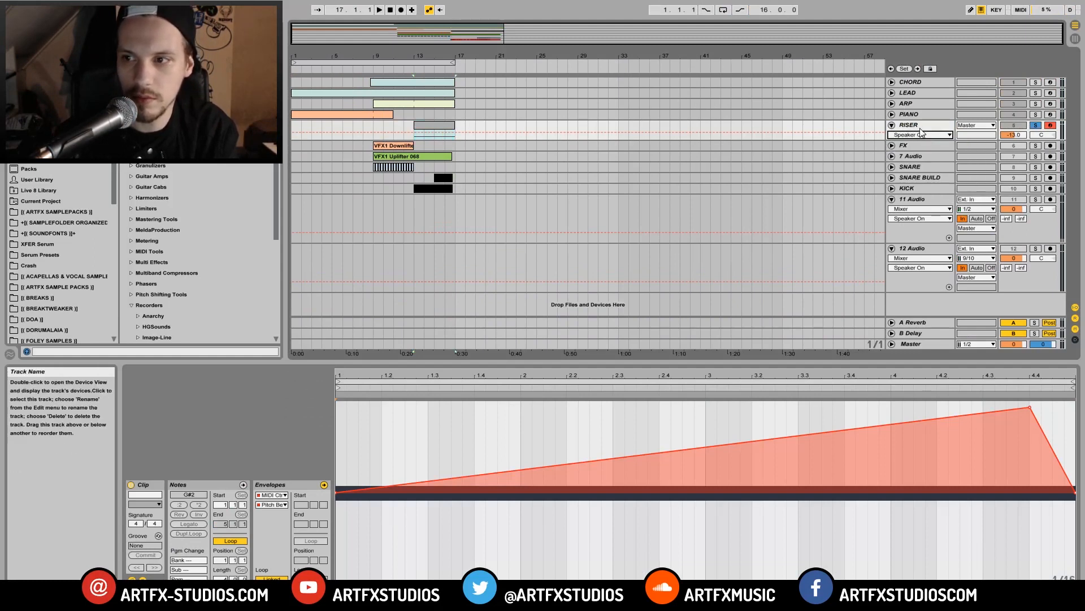
left_click_drag(917, 140, 917, 158)
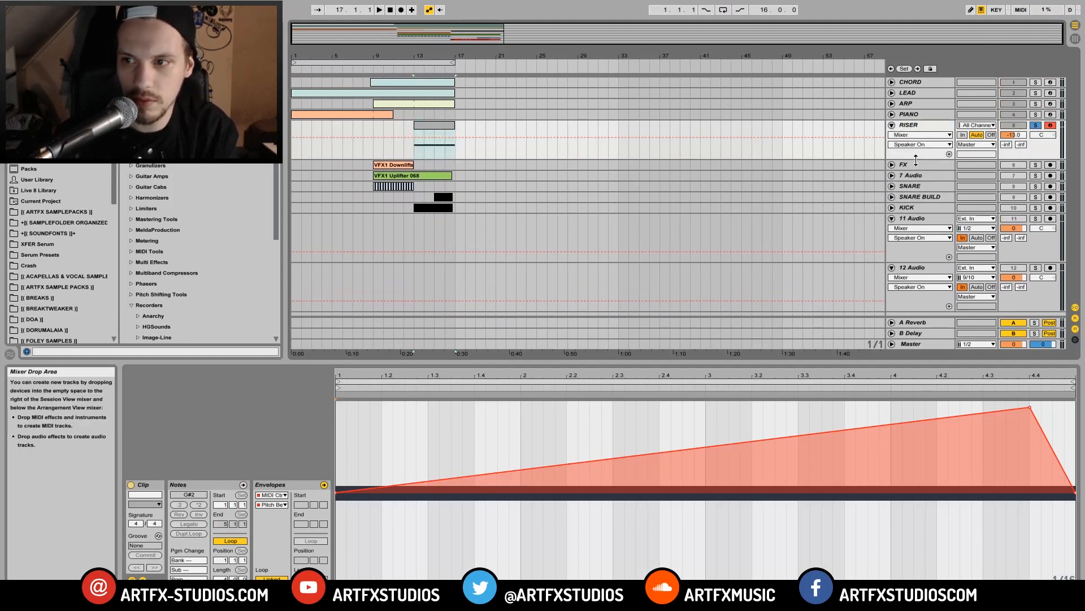
Display Operator's Filter Frequency automation on the RISER track and view its ramp between bars 13 and 17 up close.
left_click(916, 134)
left_click(915, 143)
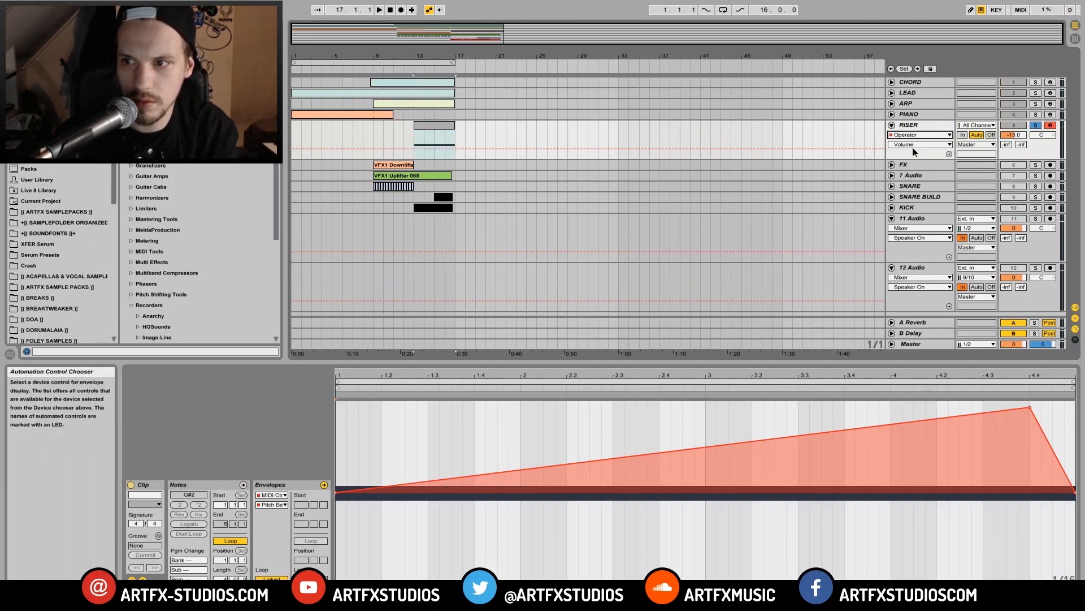
left_click(916, 145)
left_click_drag(993, 219, 987, 490)
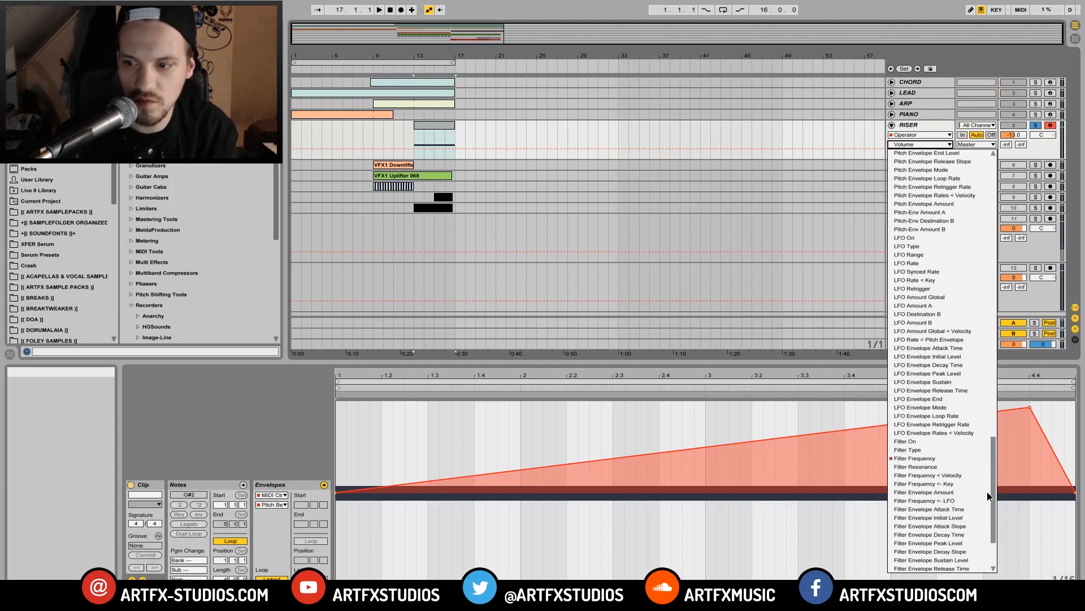
left_click(928, 451)
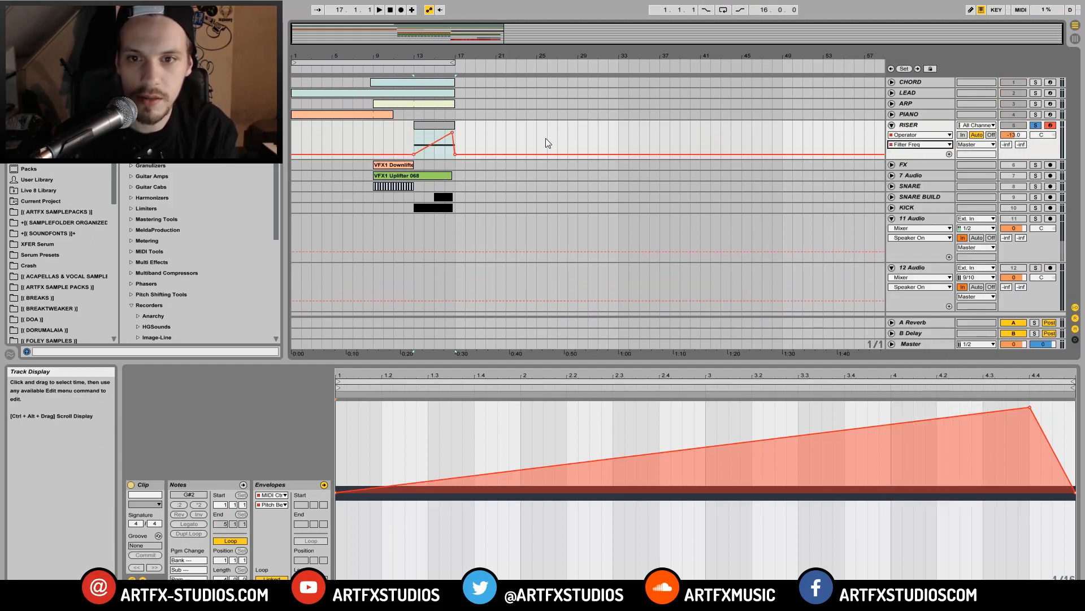
left_click(411, 143)
left_click_drag(453, 56, 691, 102)
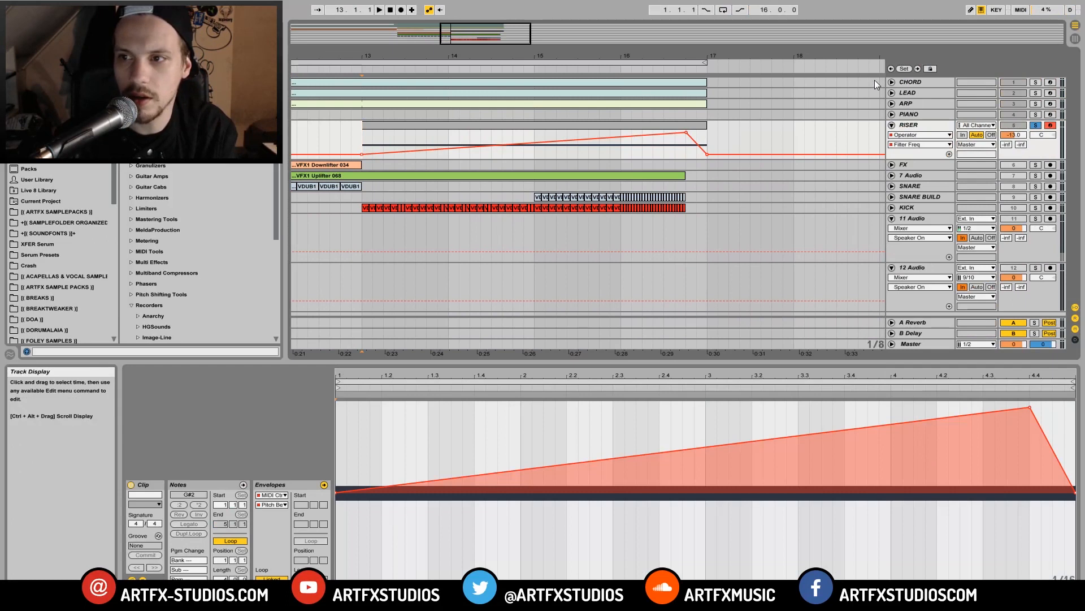
Inspect the CHORD track's Serum automation up to bar 17, and show the RISER track's devices before folding RISER.
left_click(892, 82)
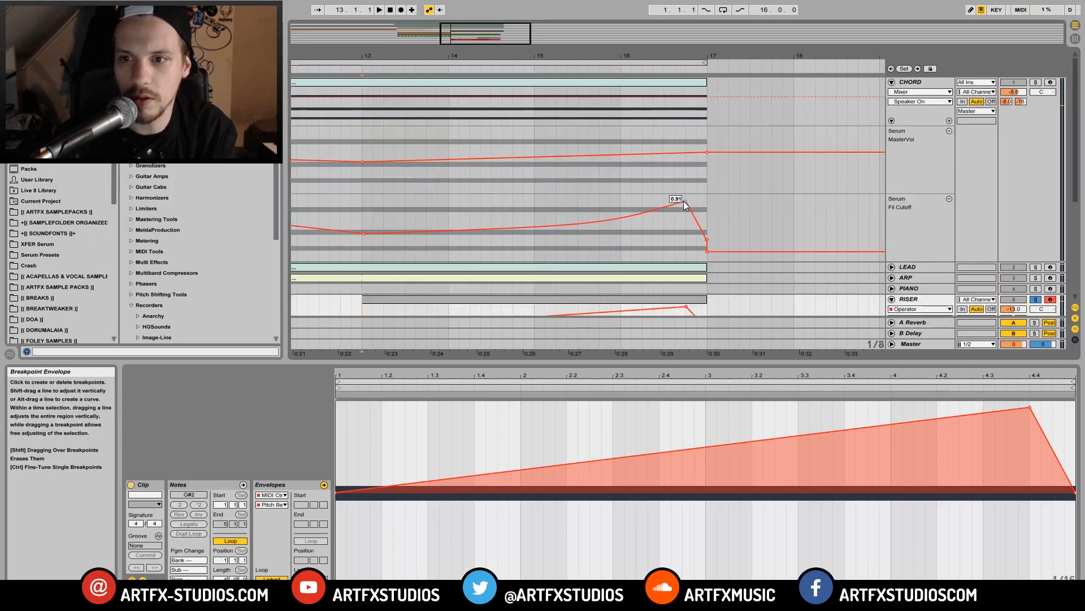
left_click(892, 82)
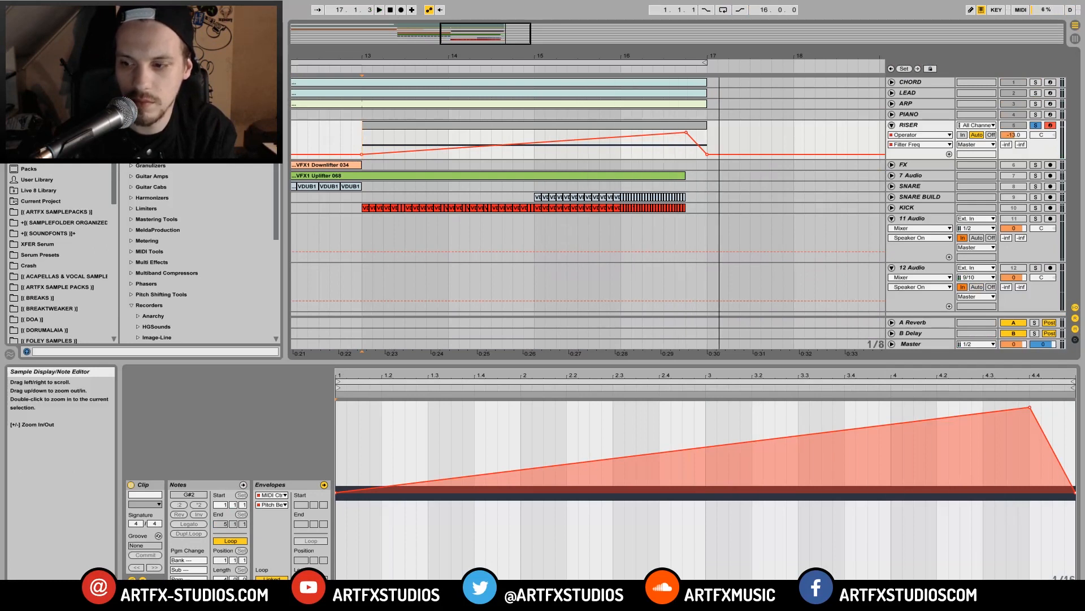
key("shift+Tab")
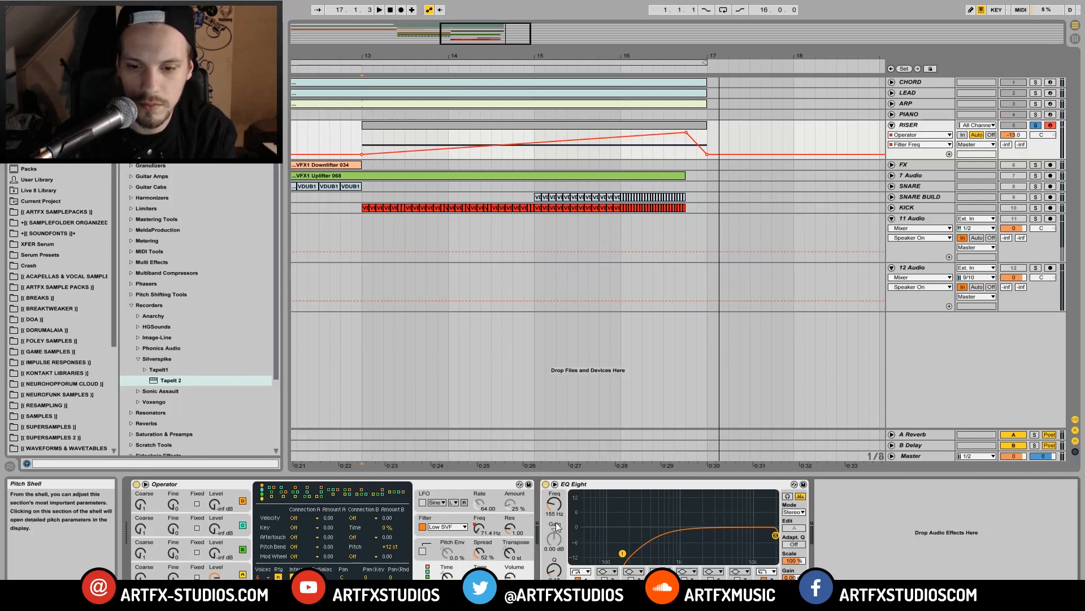
left_click(892, 124)
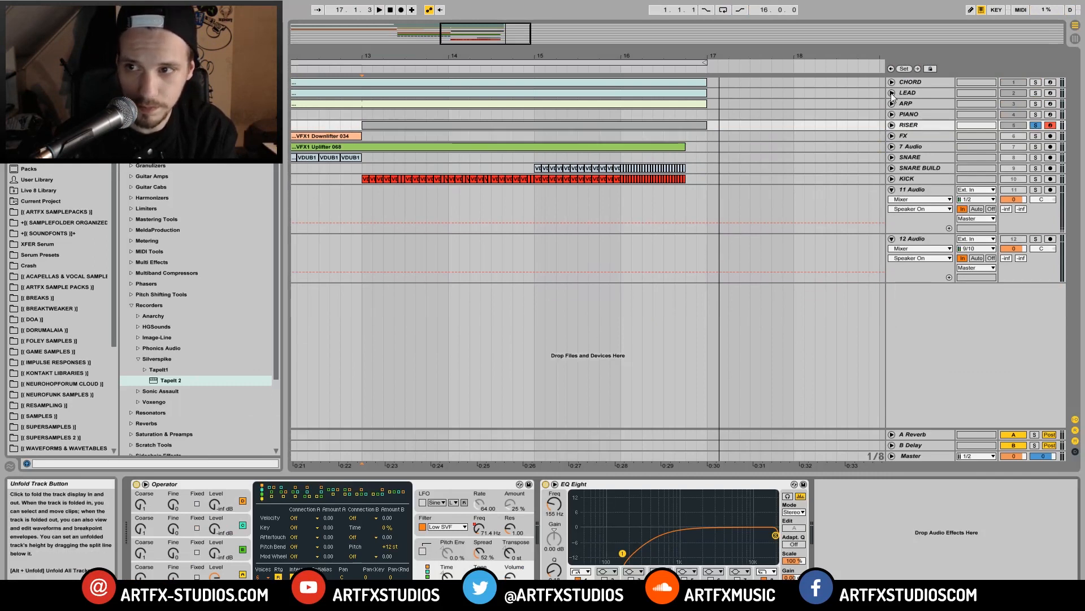
Compare the LEAD track's Serum Fil Cutoff automation with the CHORD track's MasterVol and Fil Cutoff curves across bars 9 to 17.
left_click(891, 93)
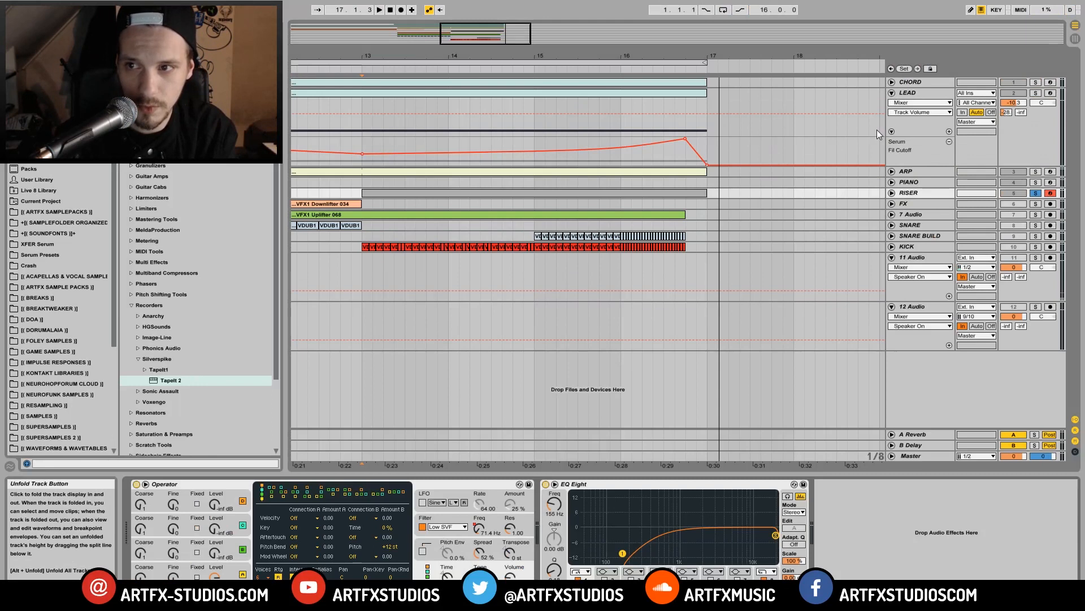
left_click(891, 93)
left_click(891, 83)
left_click_drag(393, 55, 564, 26)
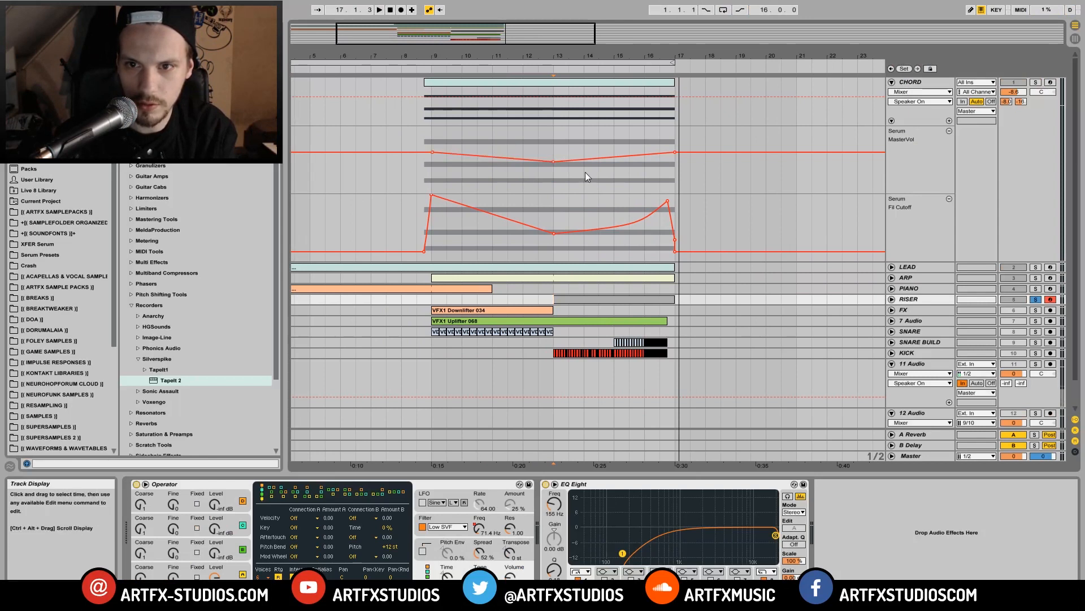
mouse_move(554, 161)
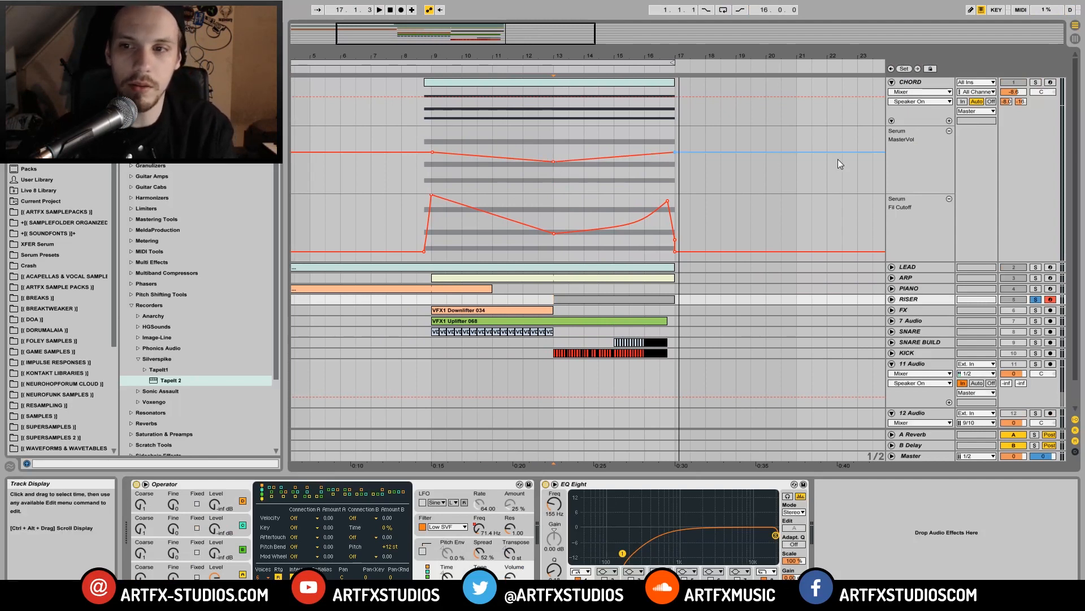
left_click(892, 82)
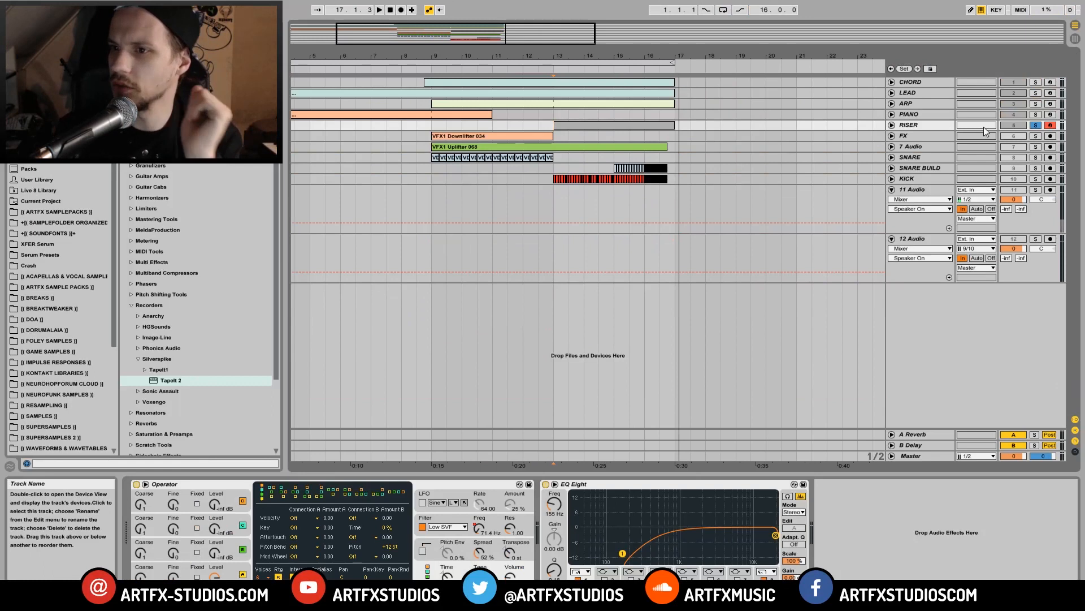
Unfold the FX track to show the VFX1 Downlifter 034 waveform and activate the track.
left_click(905, 136)
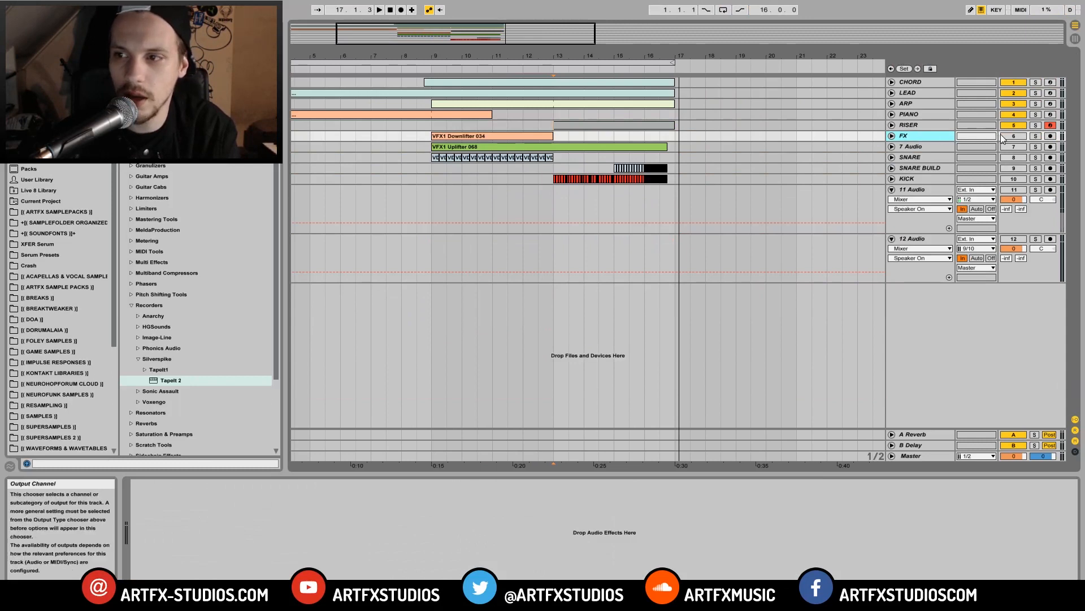
left_click(892, 136)
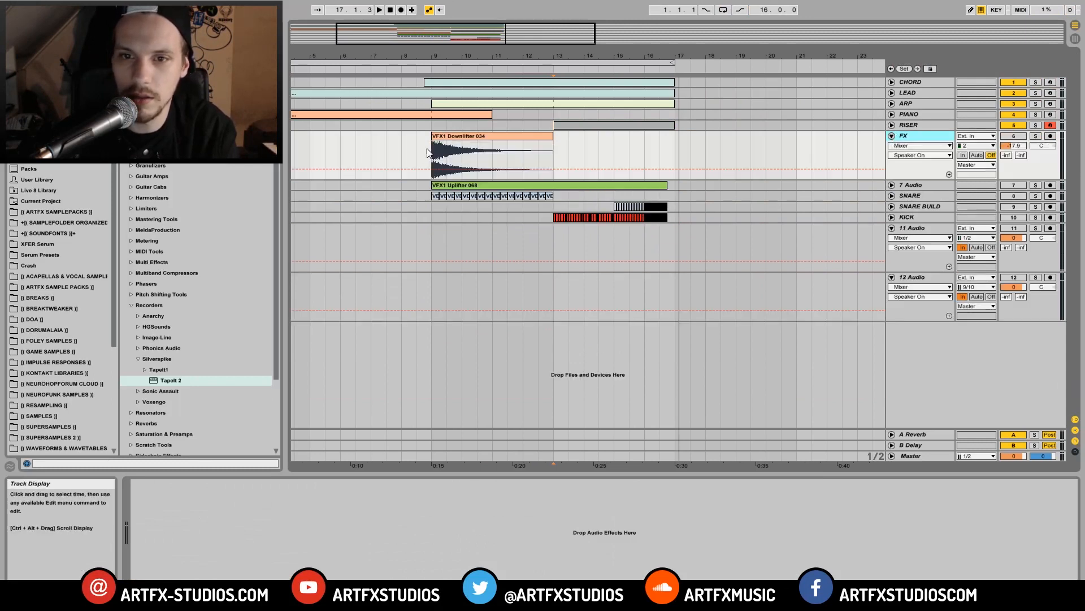
left_click(1015, 136)
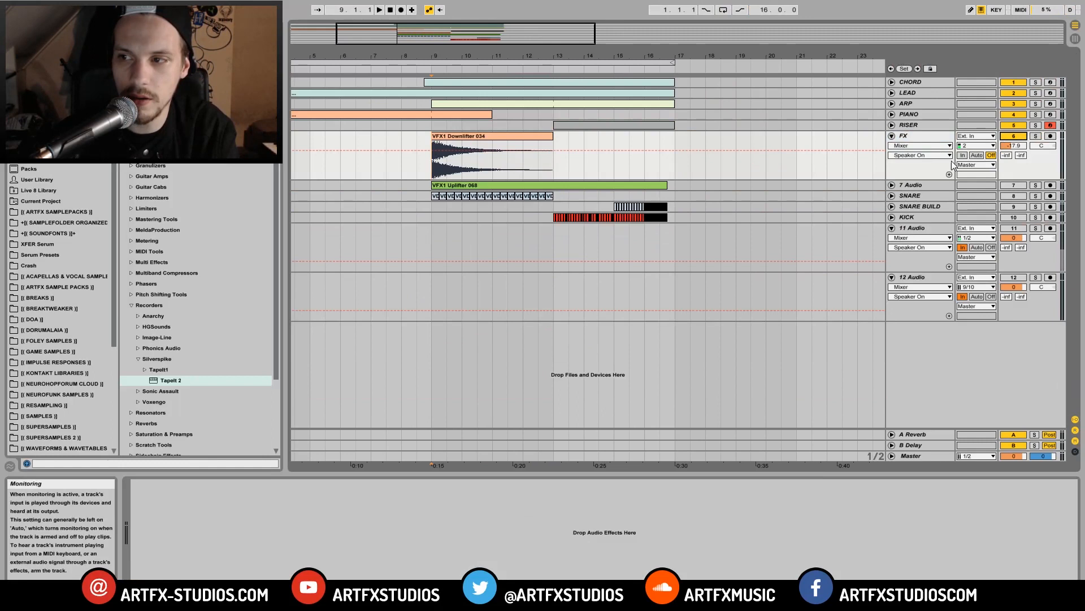
Play the arrangement from bar 8 to hear the downlifter on the FX track, and stop playback.
left_click(1036, 137)
left_click(399, 145)
key("space")
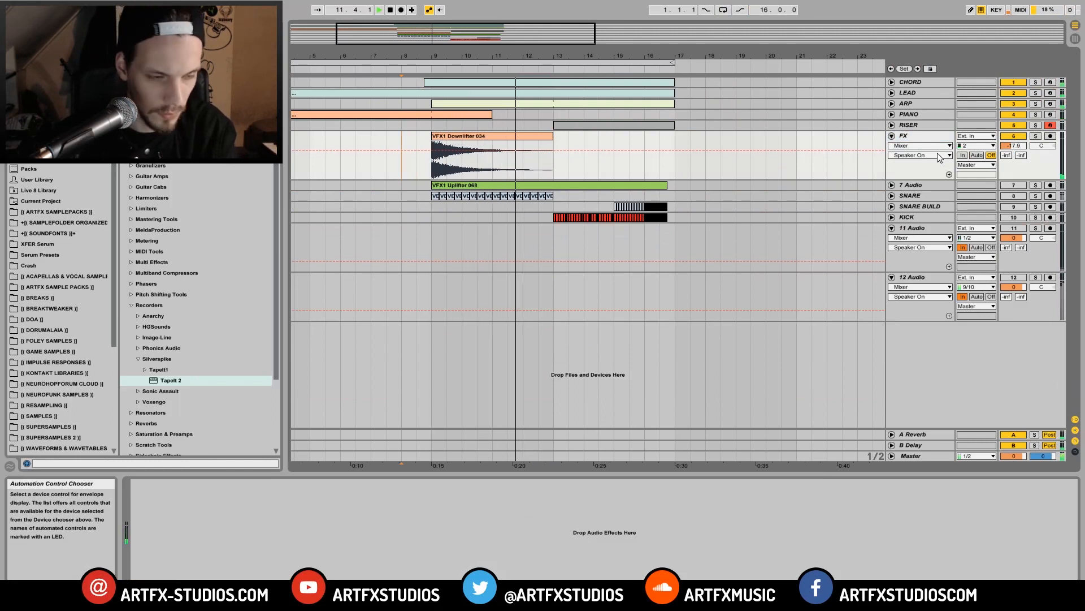
key("space")
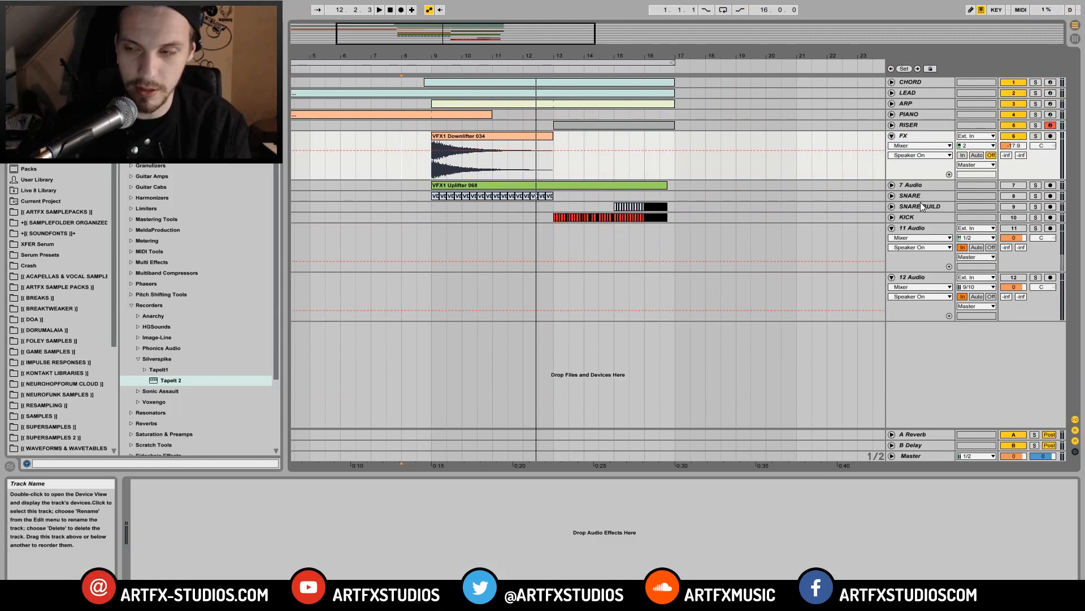
Unfold the 7 Audio track to show the VFX1 Uplifter 068 waveform and activate the track.
left_click(893, 186)
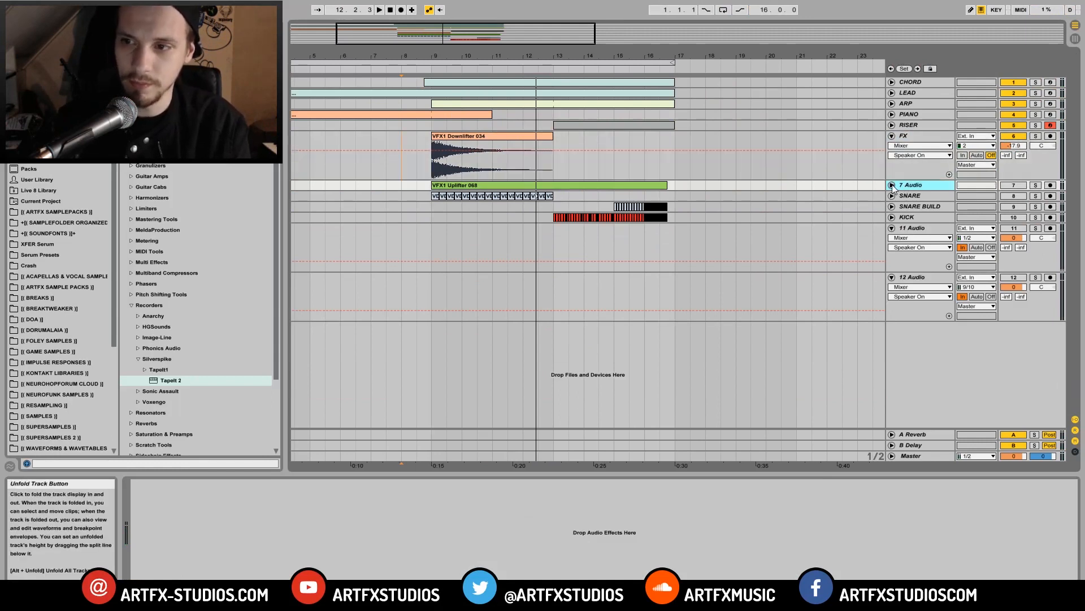
left_click(892, 186)
left_click(1012, 187)
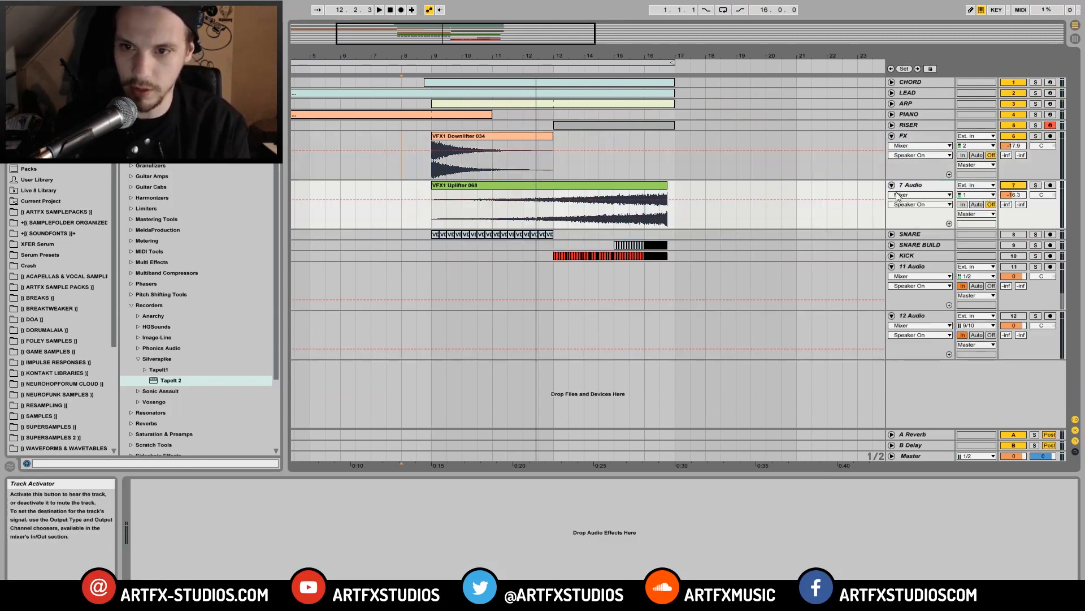
Solo the 7 Audio track and listen to the uplifter from bar 9 to bar 17.
left_click(433, 192)
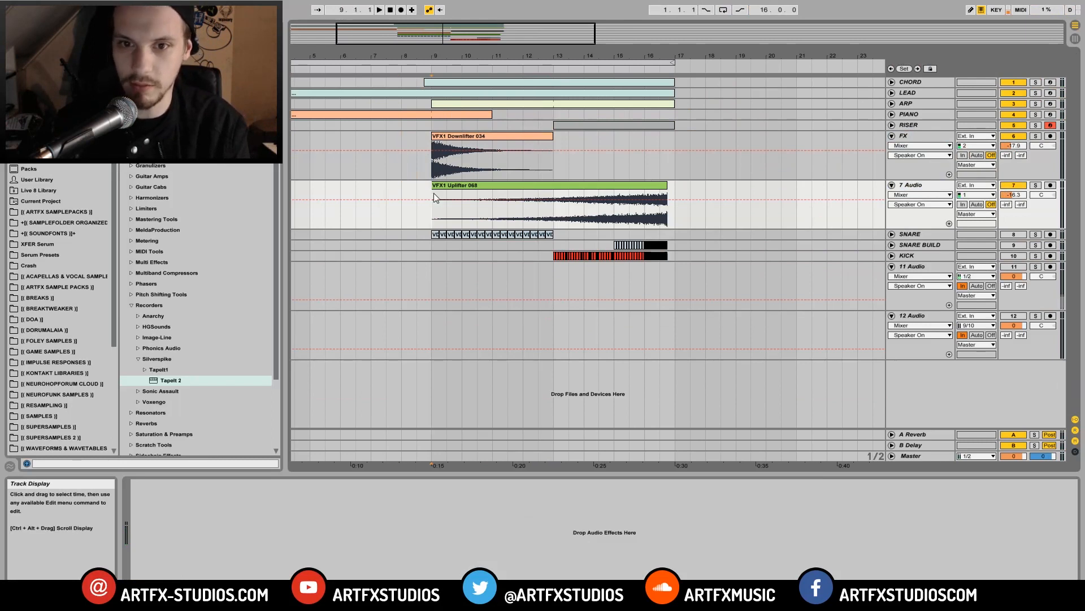
left_click(1036, 185)
key("space")
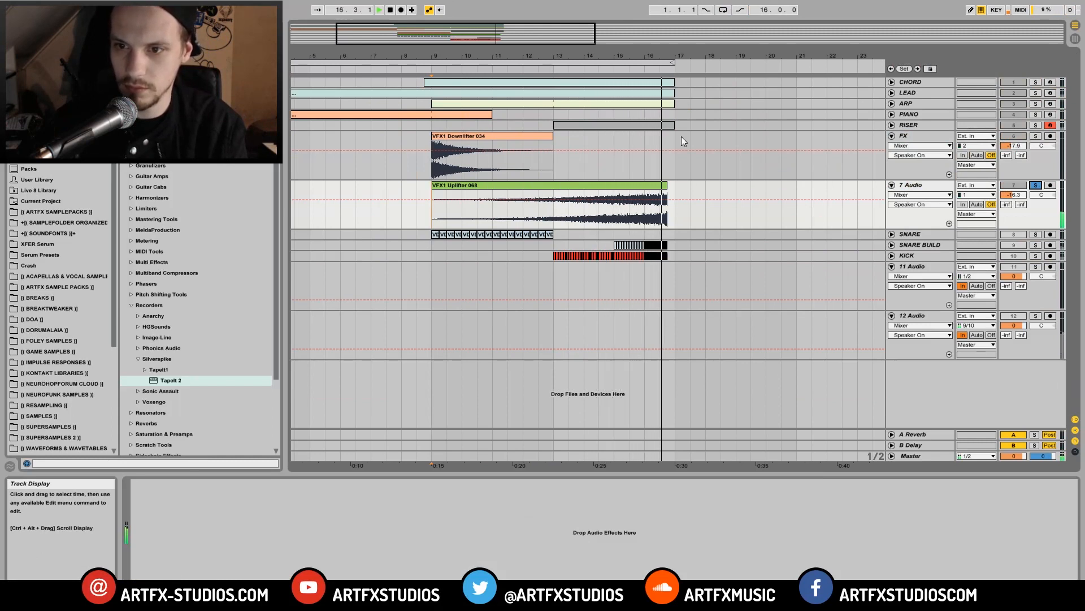
key("space")
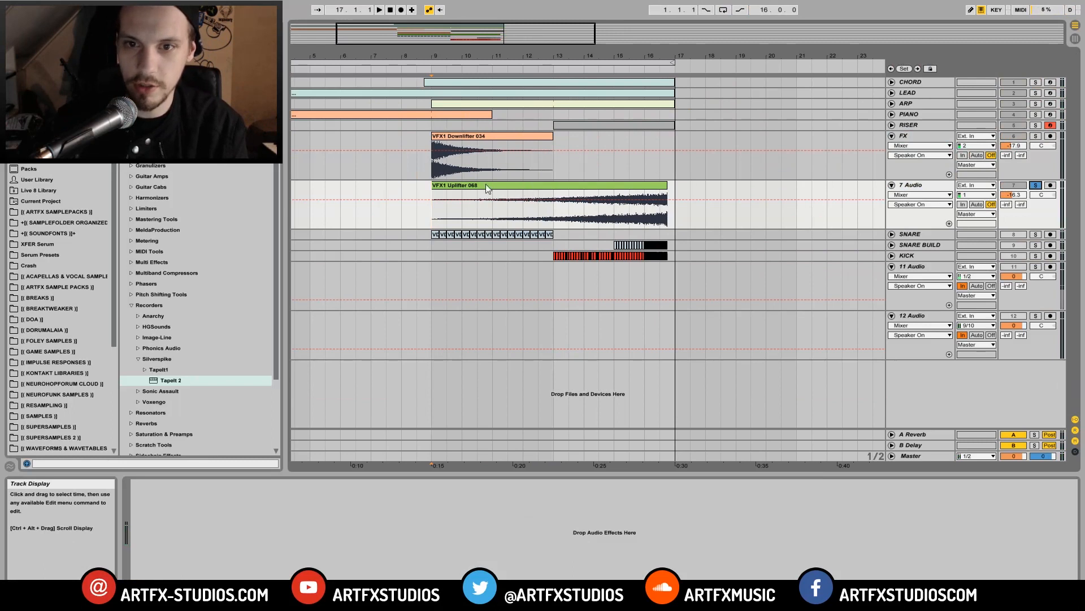
Highlight bars 9 to 13 of the uplifter clip, mark bar 17, and take the 7 Audio track out of solo.
left_click_drag(431, 195, 560, 211)
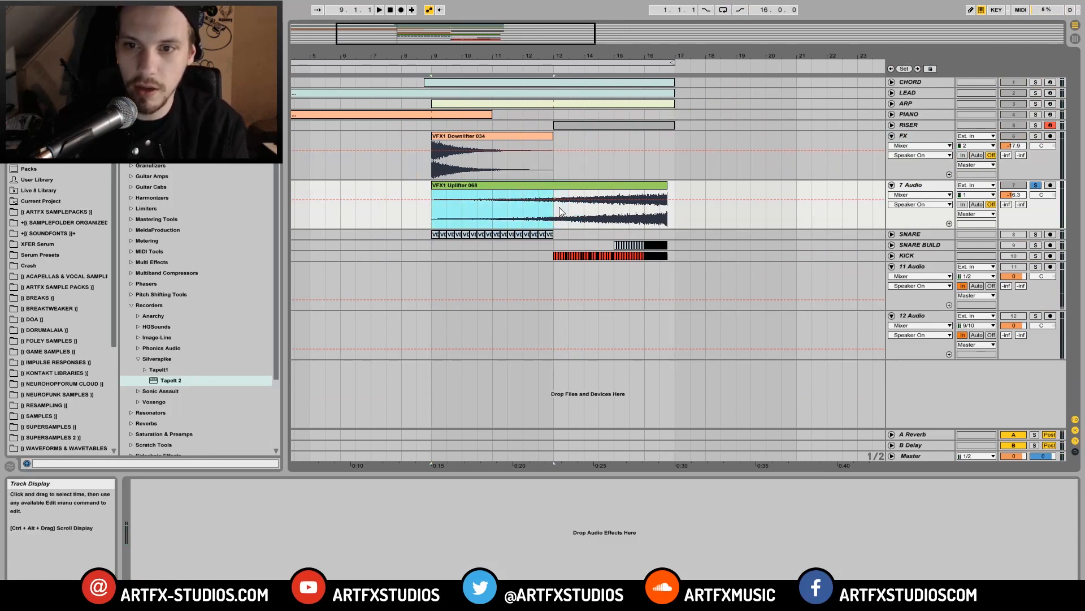
left_click(676, 196)
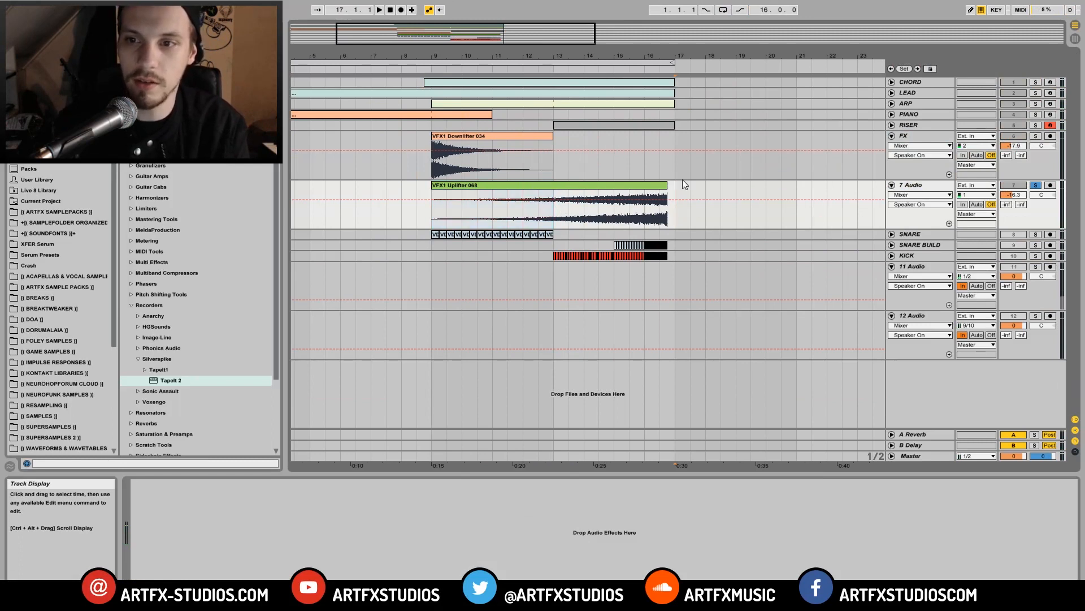
left_click_drag(671, 55, 528, 34)
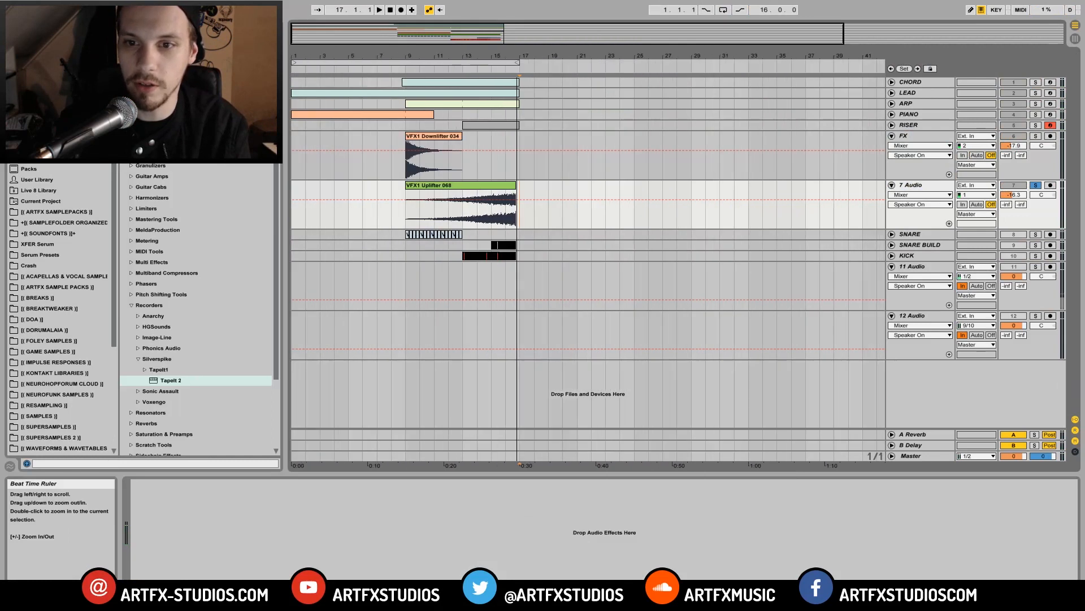
left_click(1034, 186)
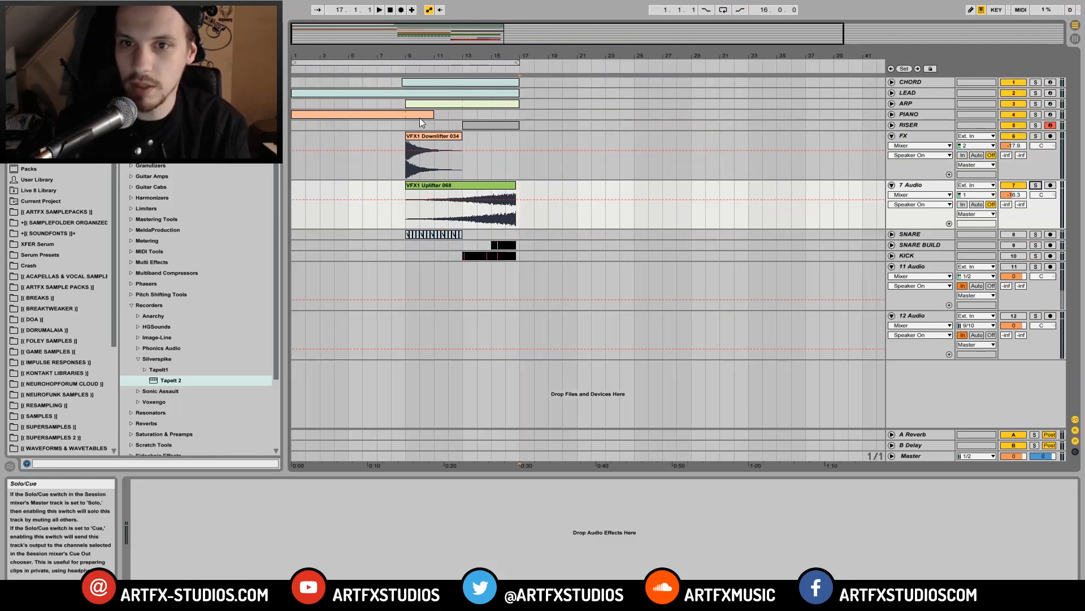
Fold the FX and 7 Audio tracks and play the arrangement from bar 8.
left_click(390, 143)
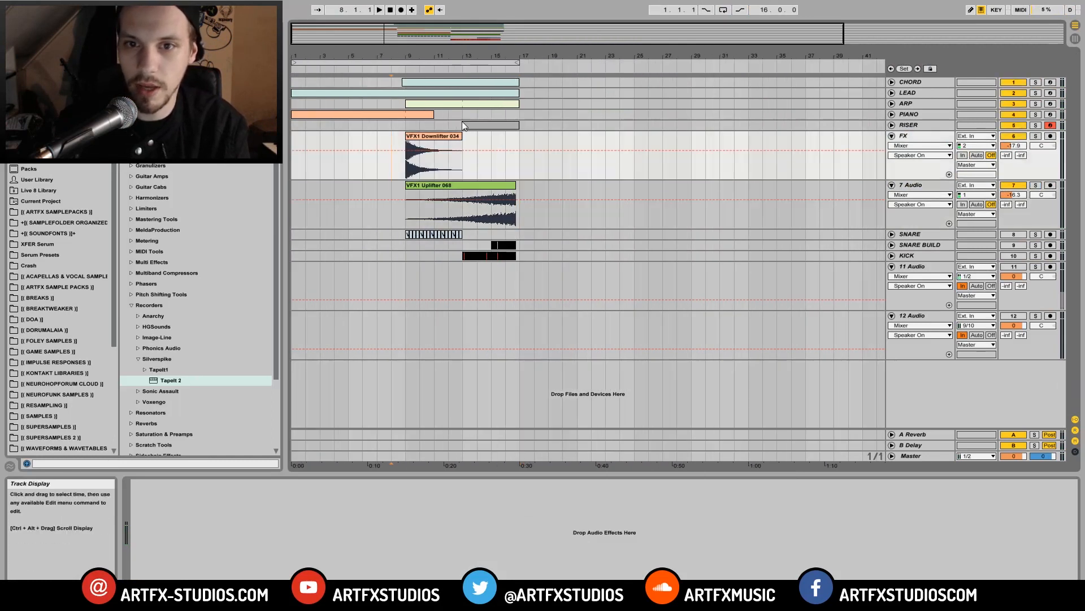
left_click(892, 136)
left_click(892, 150)
key("space")
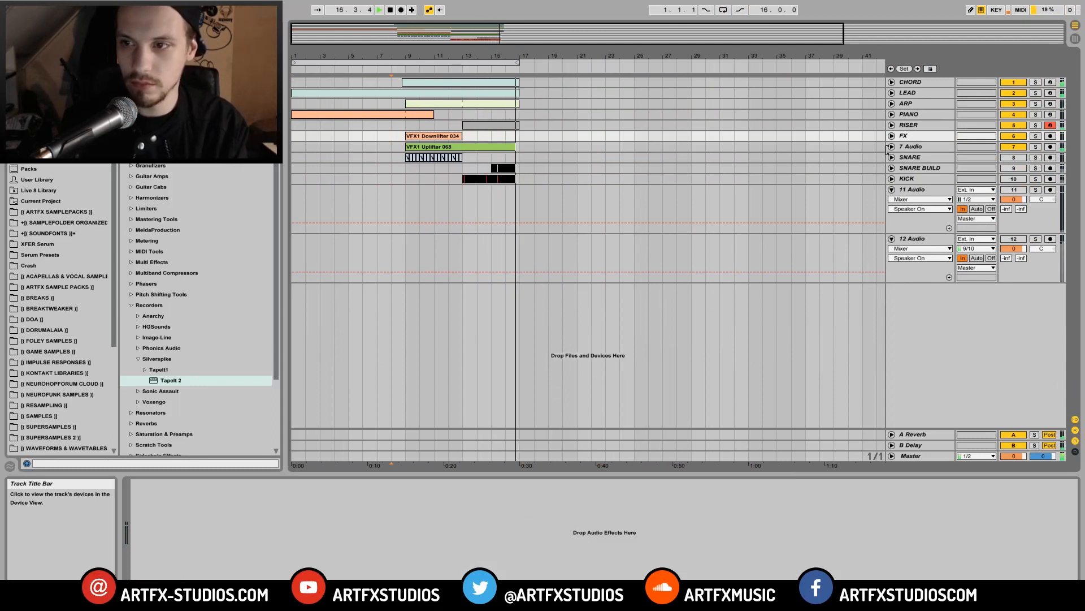
Activate the SNARE track and unfold it to view its clips between bars 9 and 13 up close.
left_click(919, 160)
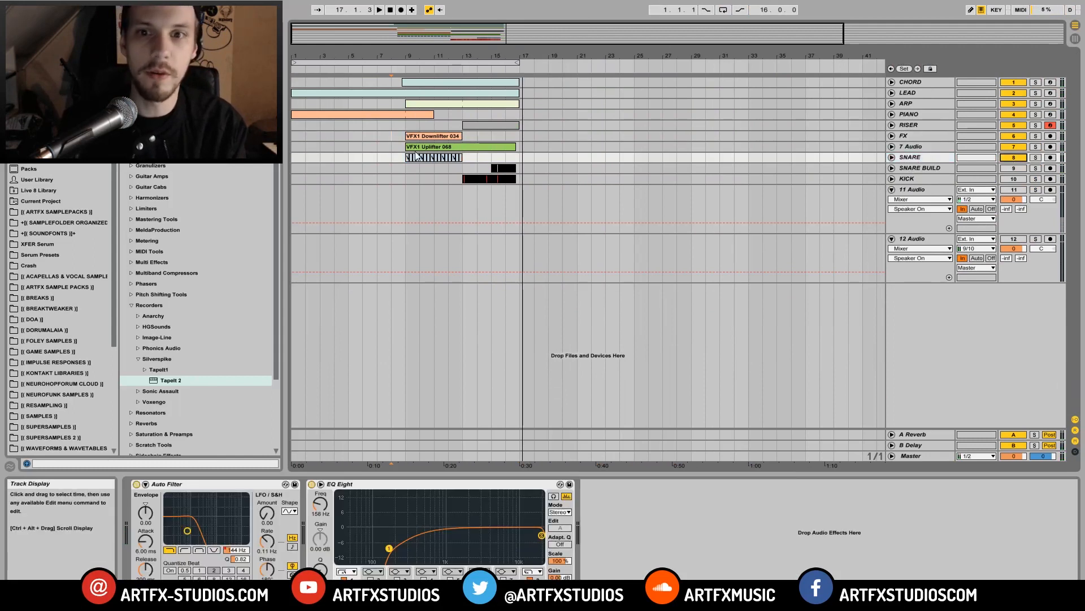
left_click_drag(429, 63, 531, 69)
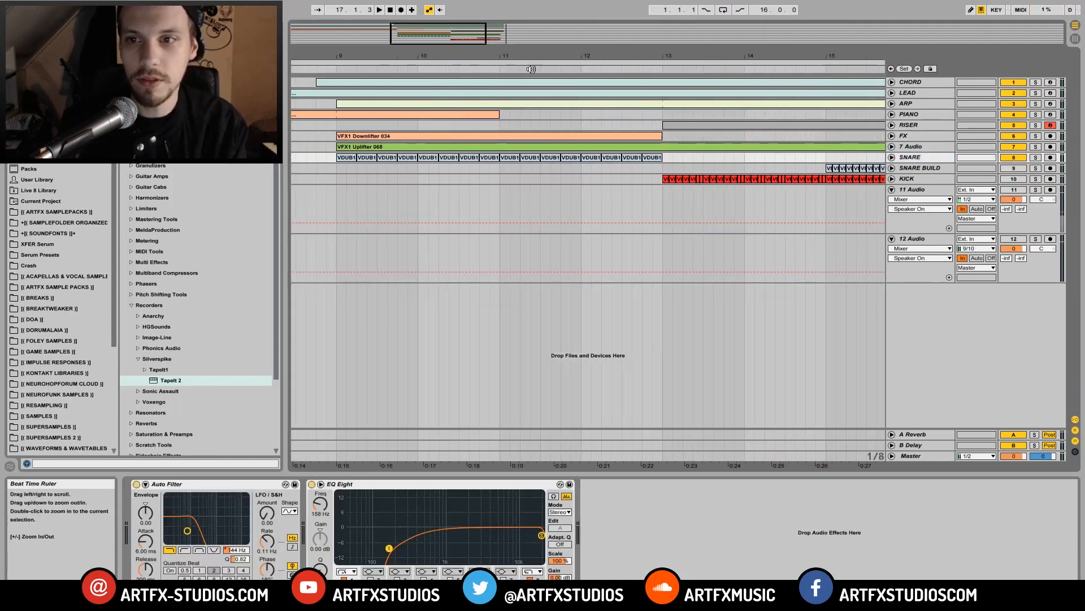
left_click(892, 157)
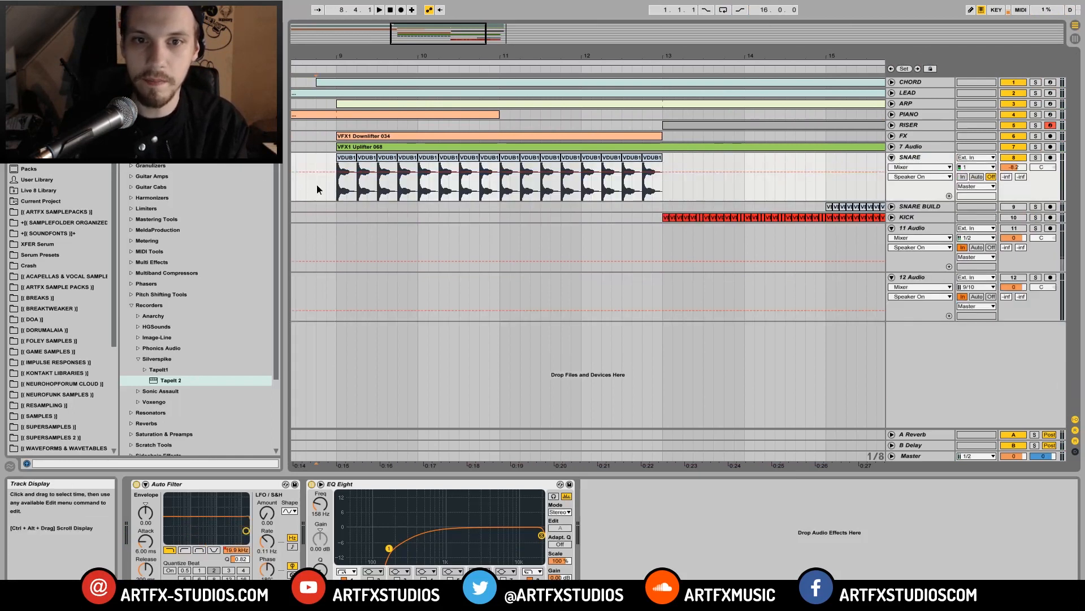
Play the snares from before bar 9 and display Auto Filter's Frequency automation on the SNARE track.
left_click(298, 182)
key("space")
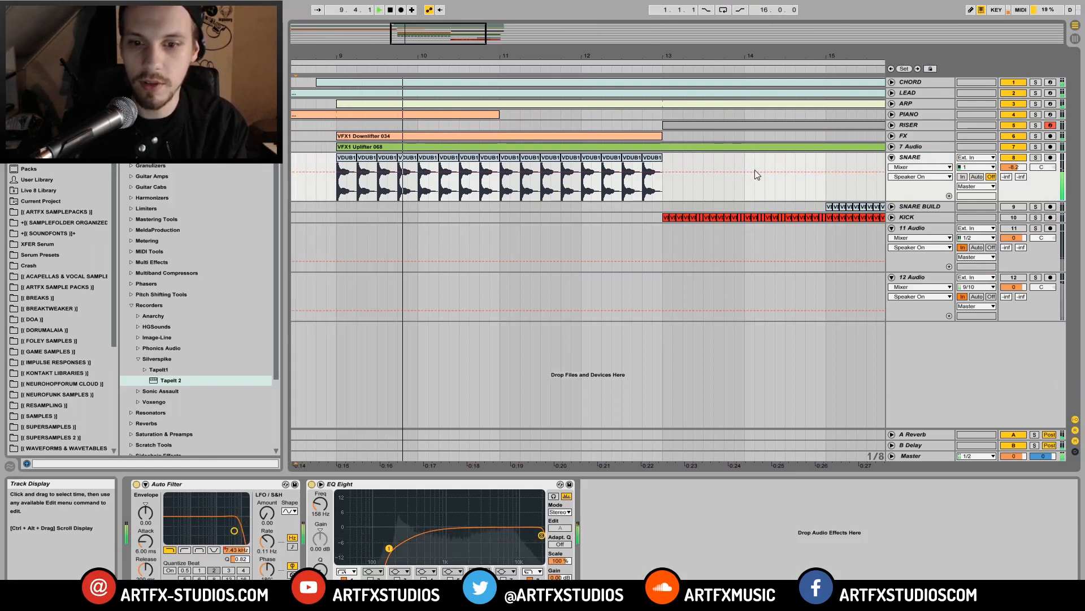
left_click(917, 167)
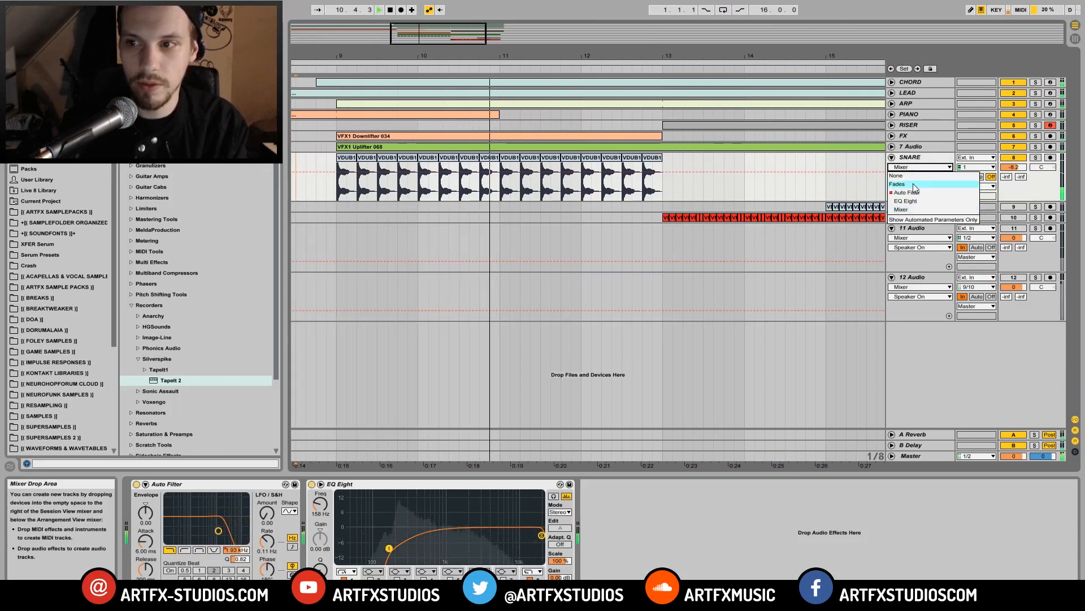
left_click(911, 192)
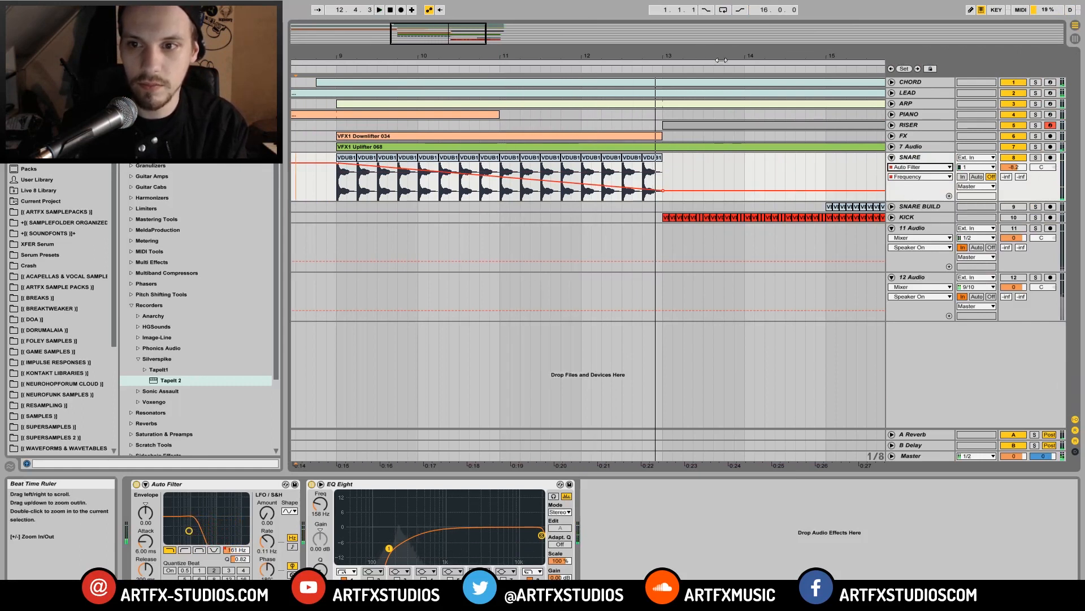
key("space")
Unfold the KICK track, view its clips from bar 13 up close and enable the triplet grid.
left_click(667, 217)
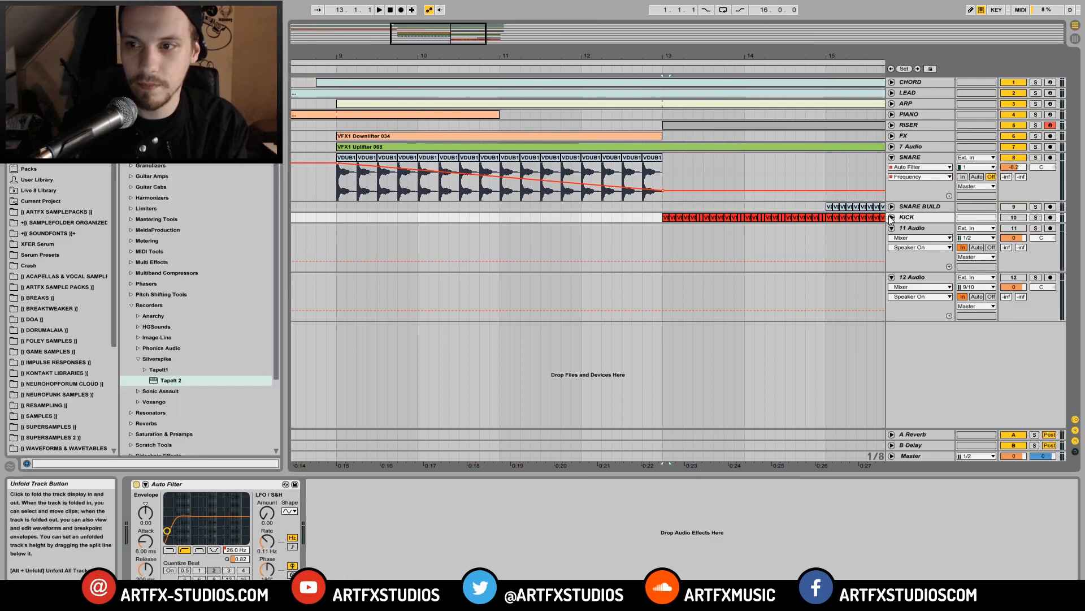
left_click(892, 219)
left_click_drag(728, 59, 511, 56)
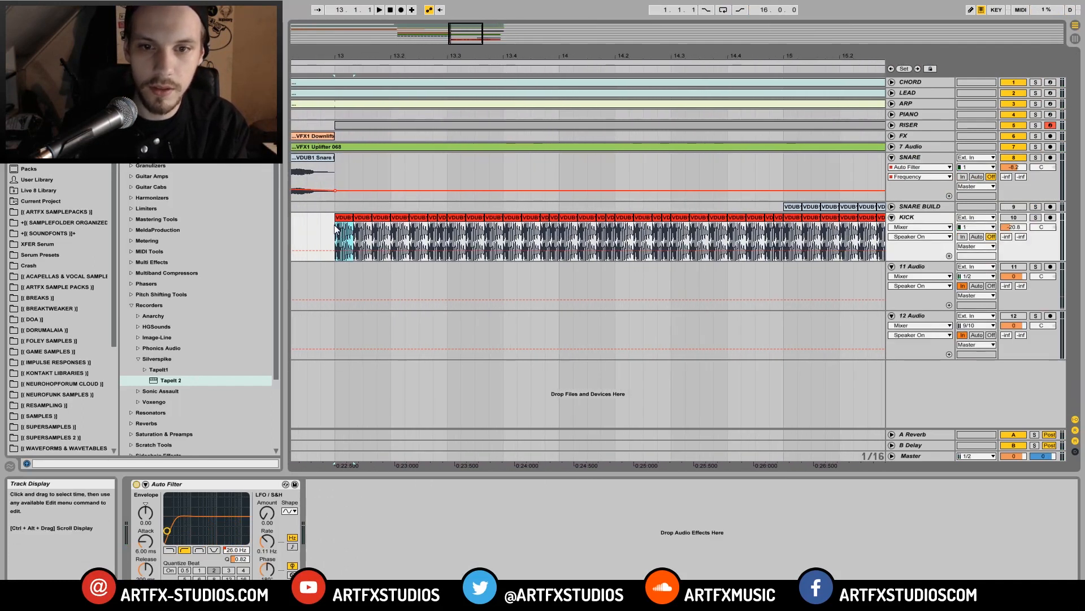
right_click(327, 231)
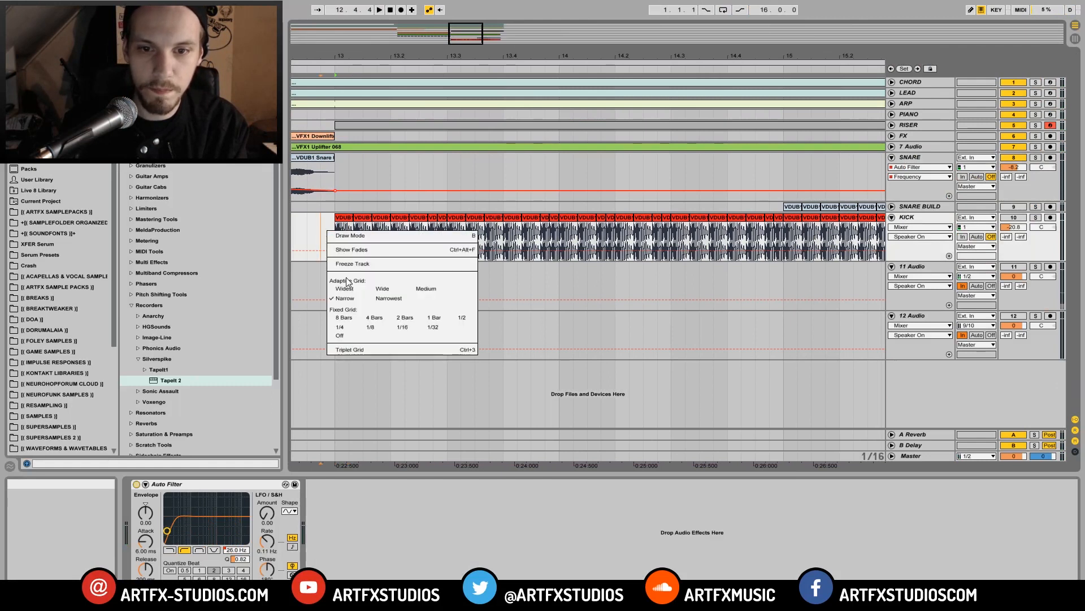
left_click(355, 349)
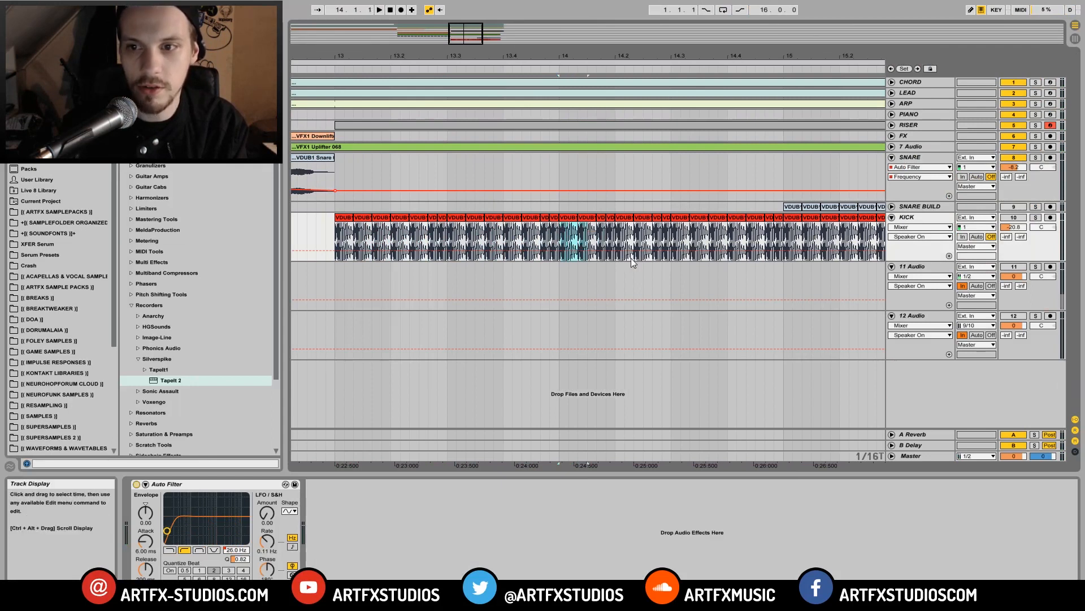
Highlight the KICK clips between bars 15 and 16.
left_click_drag(807, 55, 520, 55)
left_click(500, 234)
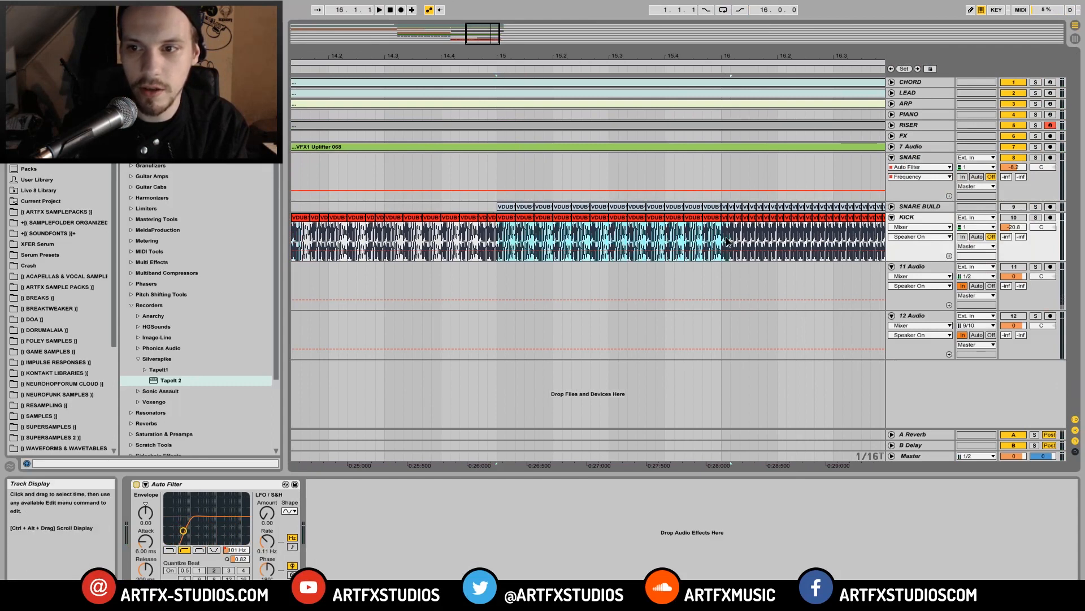
Solo the KICK track, play it from bar 13 and display its Auto Filter Frequency automation.
left_click_drag(781, 225, 840, 233)
left_click_drag(616, 58, 616, 19)
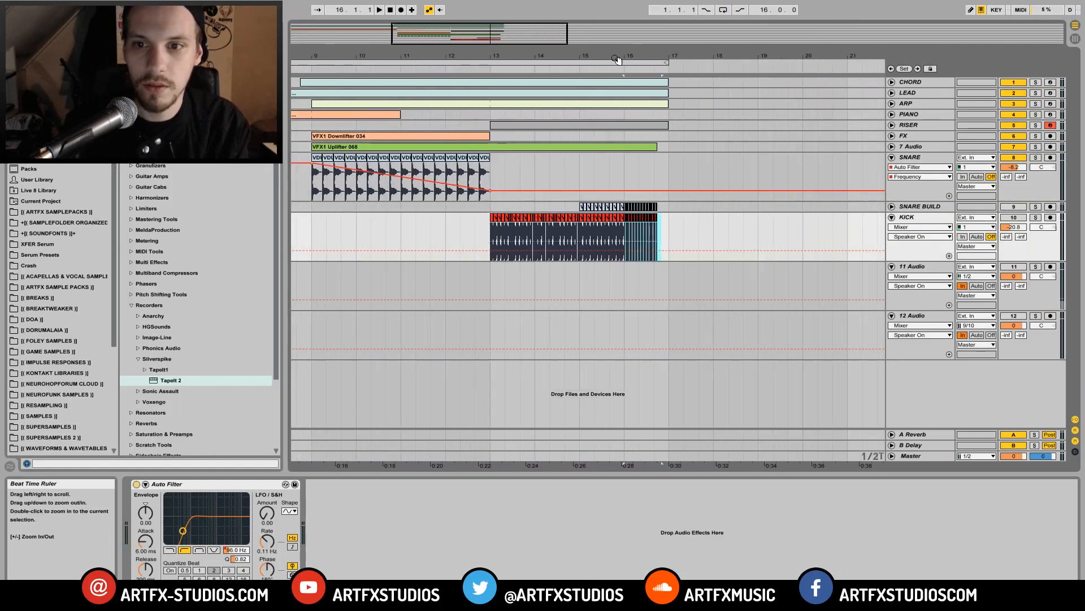
left_click(1036, 218)
key("space")
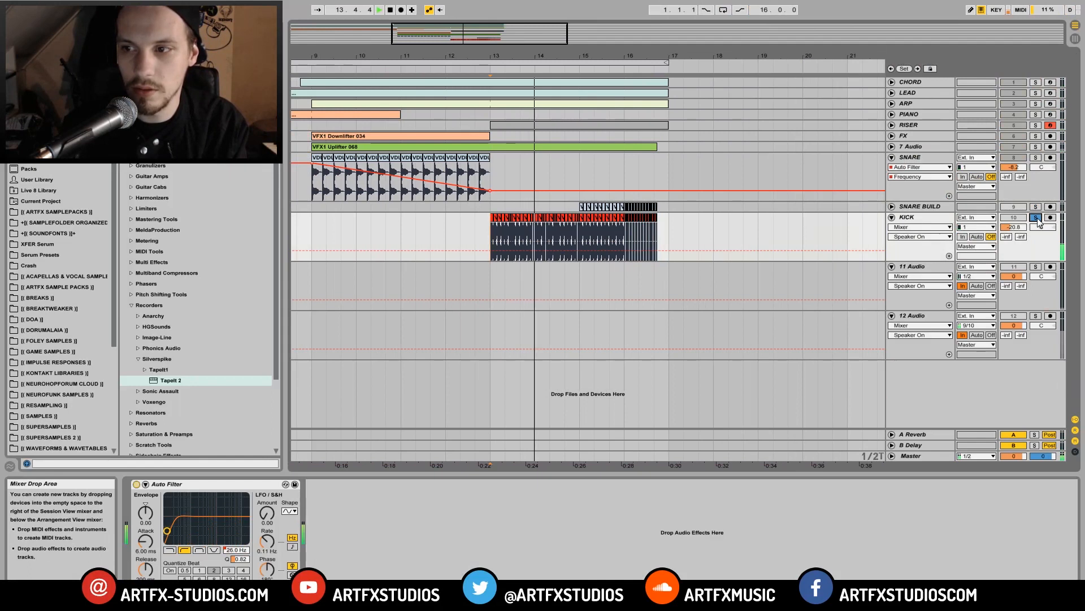
left_click(922, 227)
left_click(910, 254)
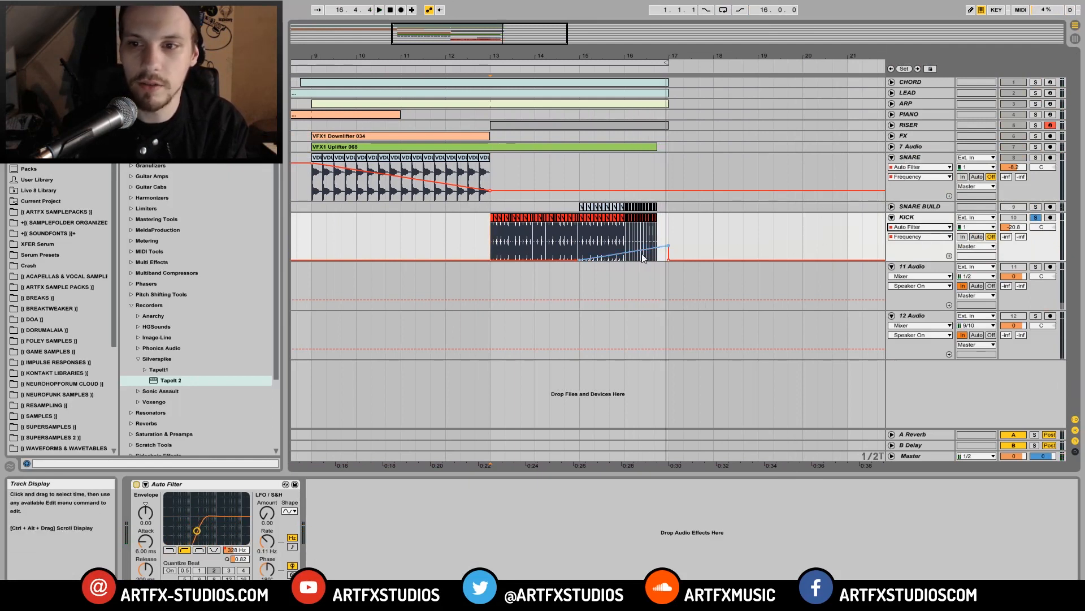
Unfold the SNARE BUILD track, solo it along with KICK and play both from bar 15.
left_click(907, 207)
left_click(891, 207)
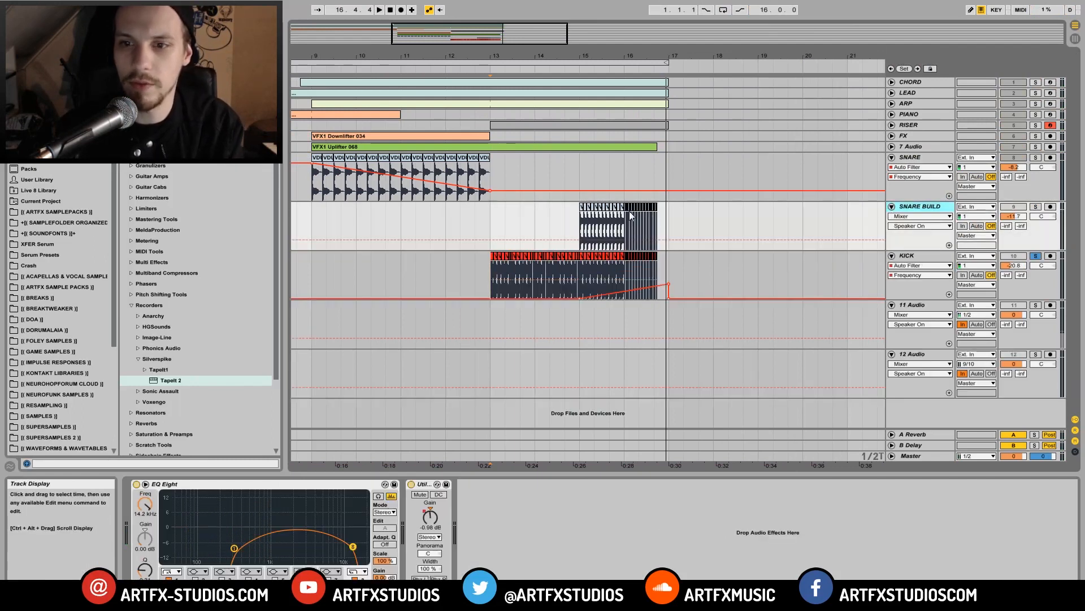
left_click(580, 225)
left_click(1035, 207)
key("space")
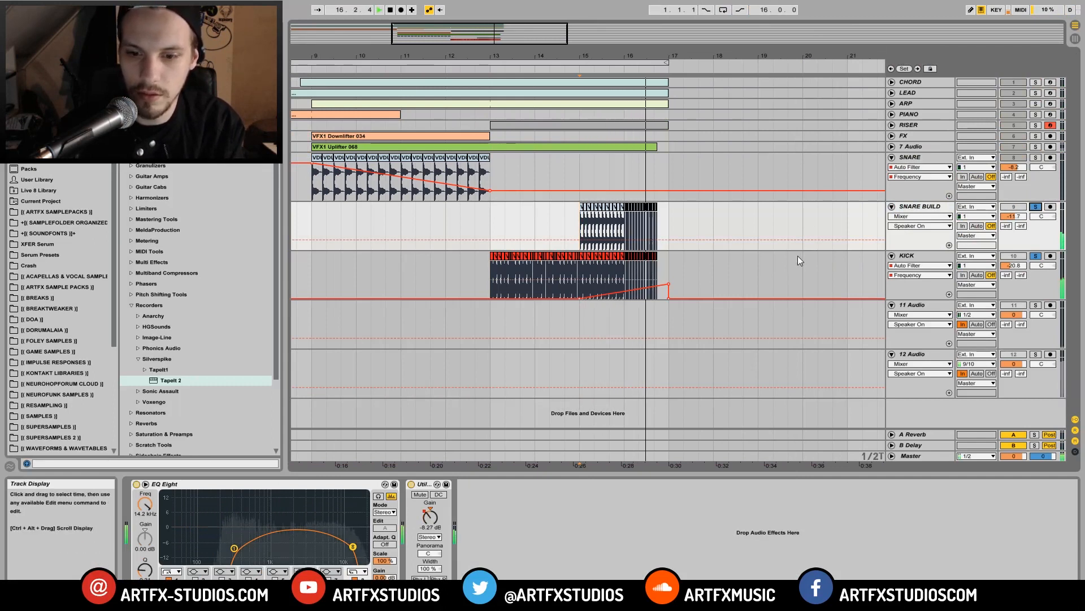
key("space")
Display the Utility Gain automation on the SNARE BUILD track.
left_click(926, 218)
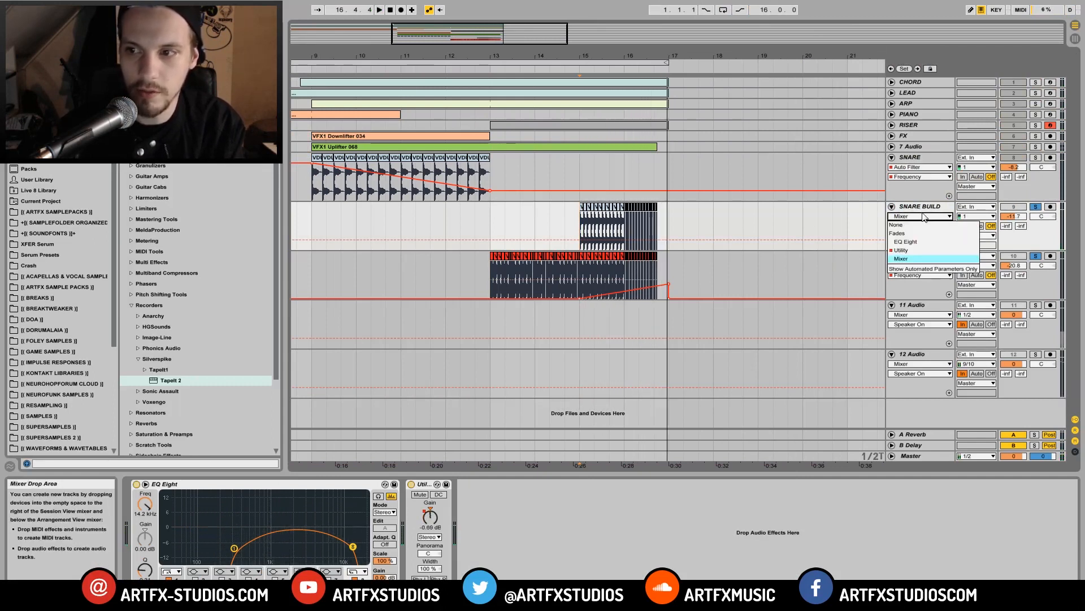
left_click(911, 253)
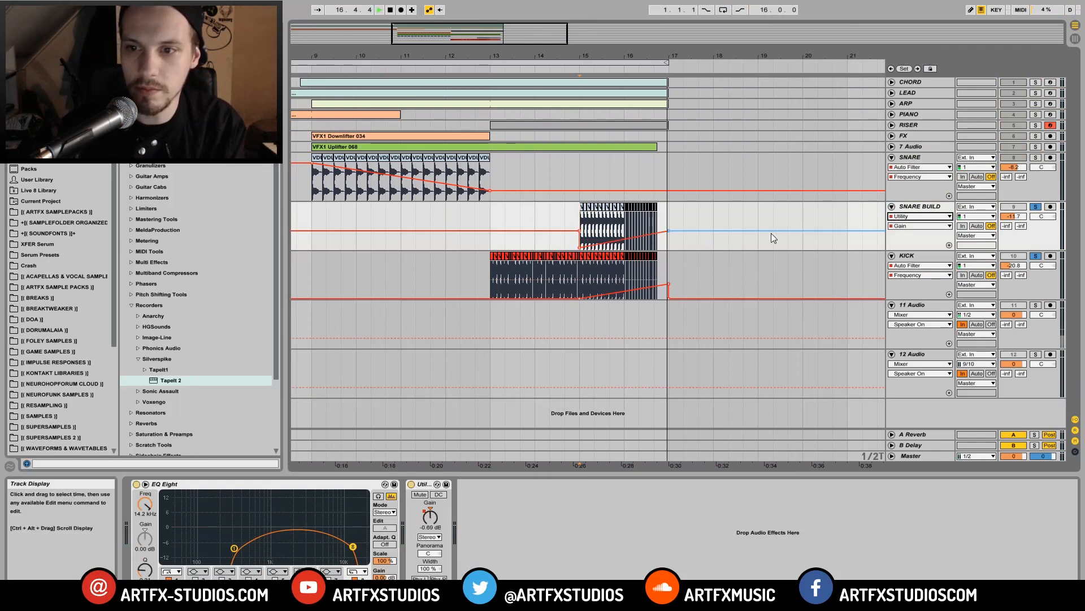
key("space")
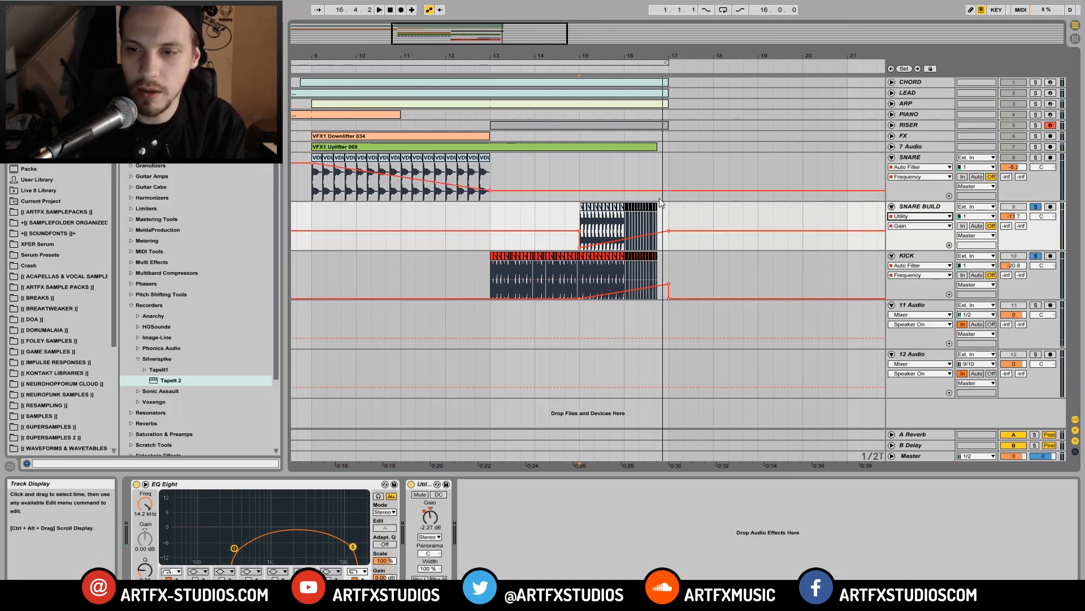
Take SNARE BUILD and KICK out of solo and activate both tracks.
left_click(1036, 256)
left_click(1014, 207)
left_click(1014, 256)
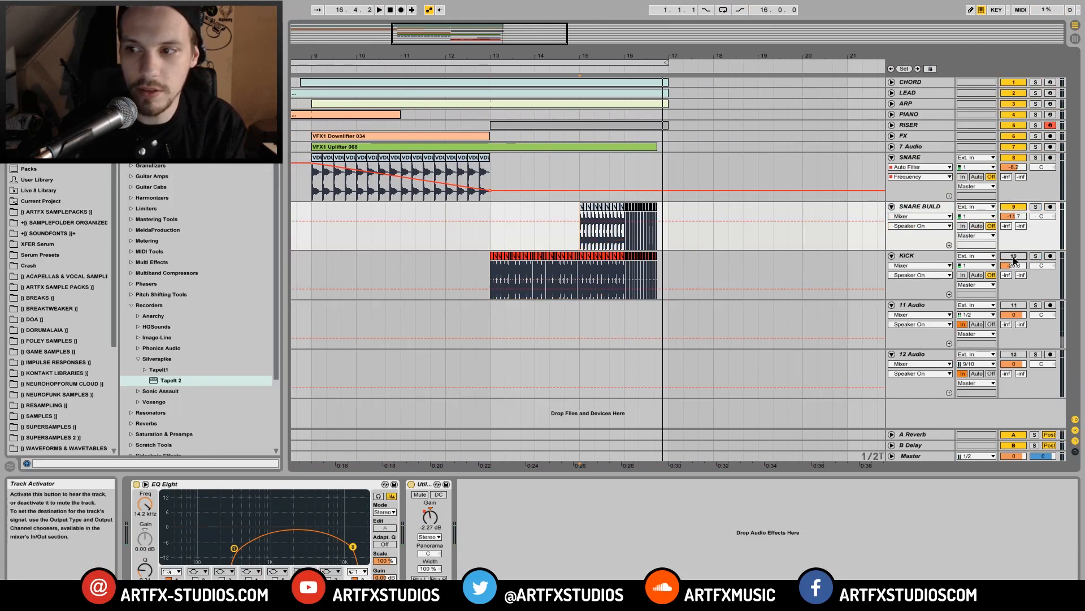
Play the whole arrangement from bar 1 with all tracks audible.
left_click_drag(303, 62, 303, 28)
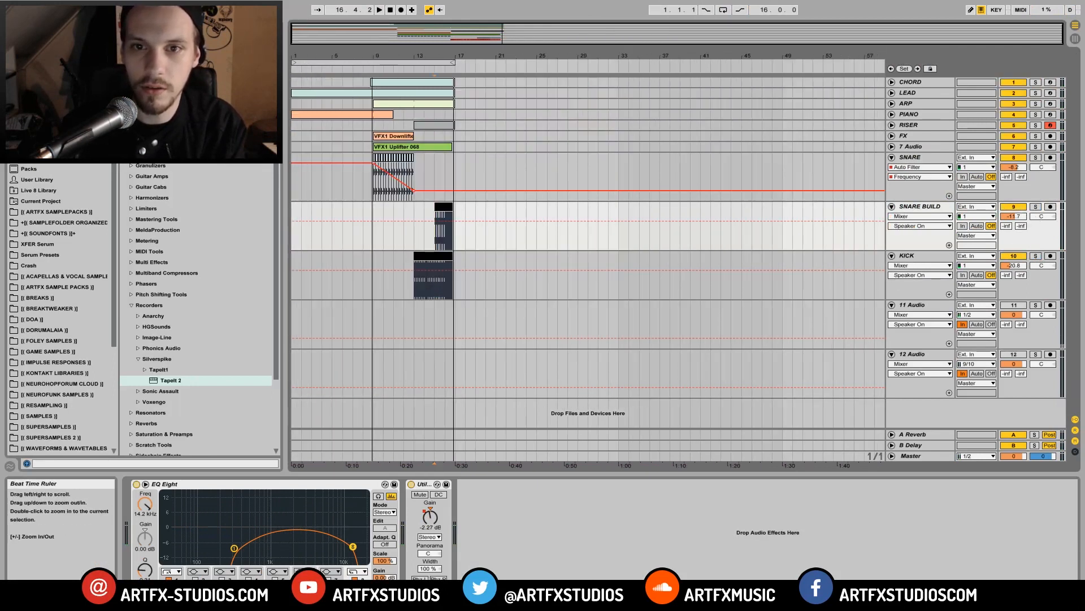
left_click(294, 189)
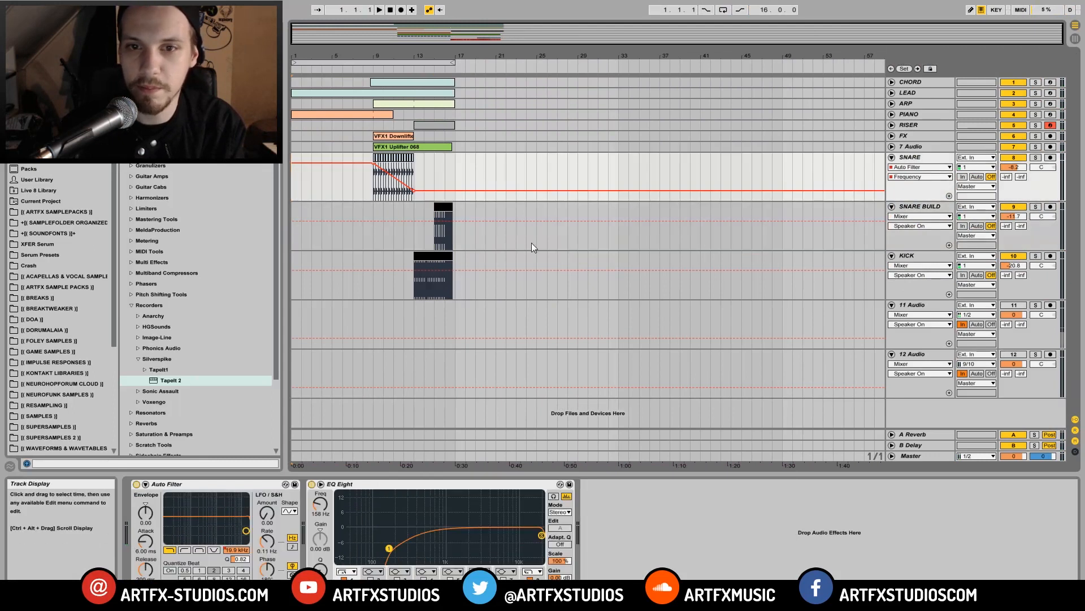
key("space")
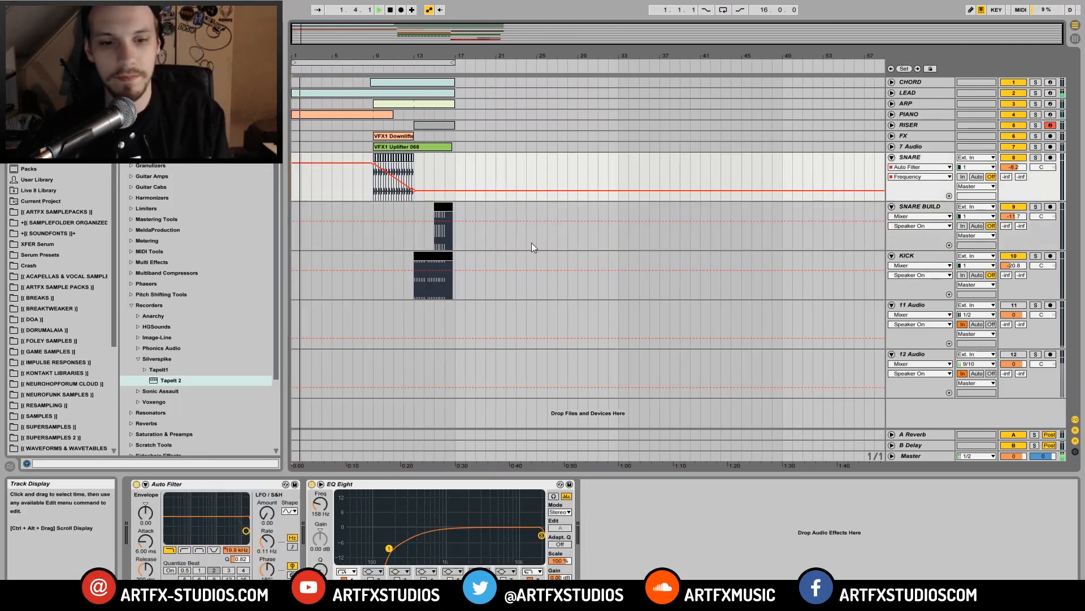